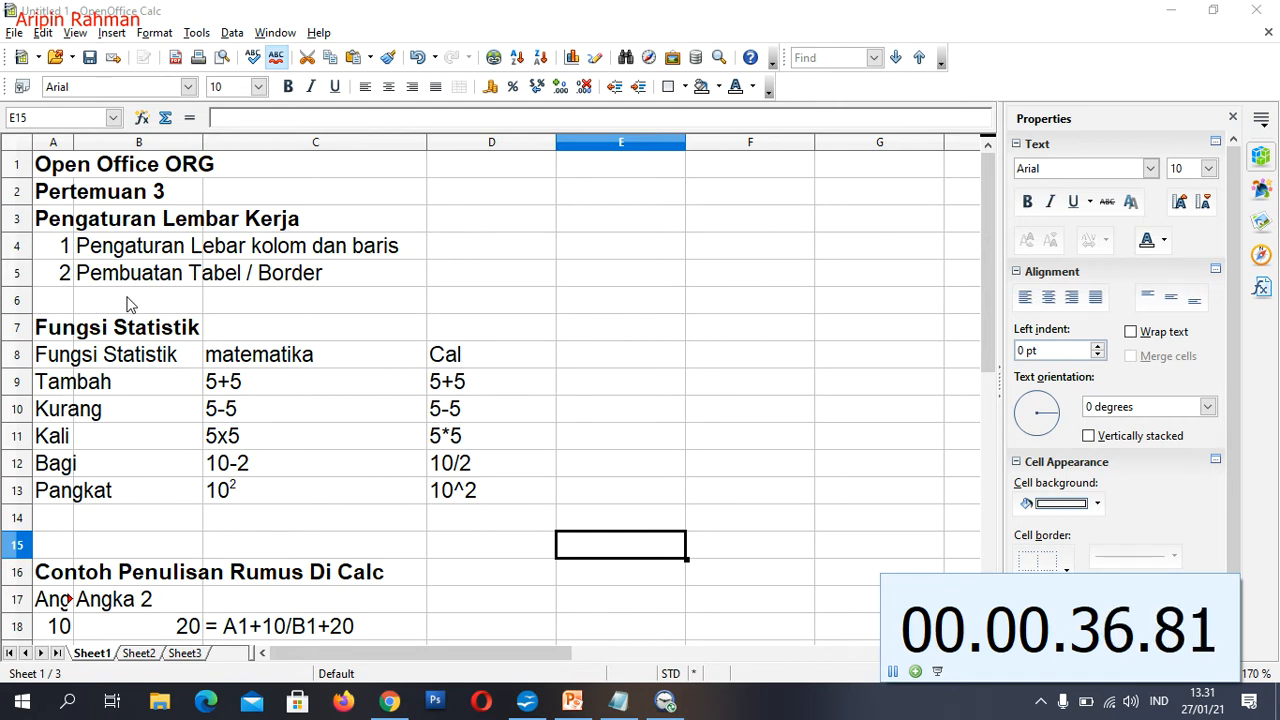
left_click(62, 335)
scroll(97, 335, "down", 1)
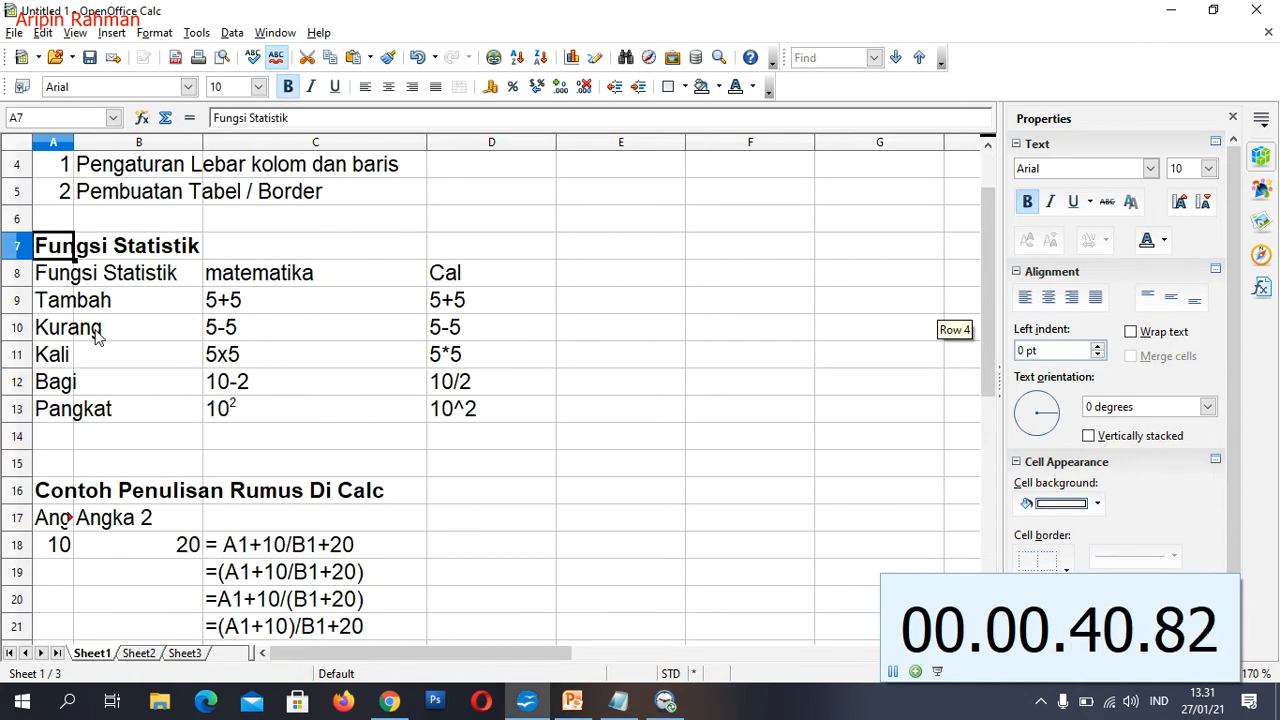
left_click(71, 492)
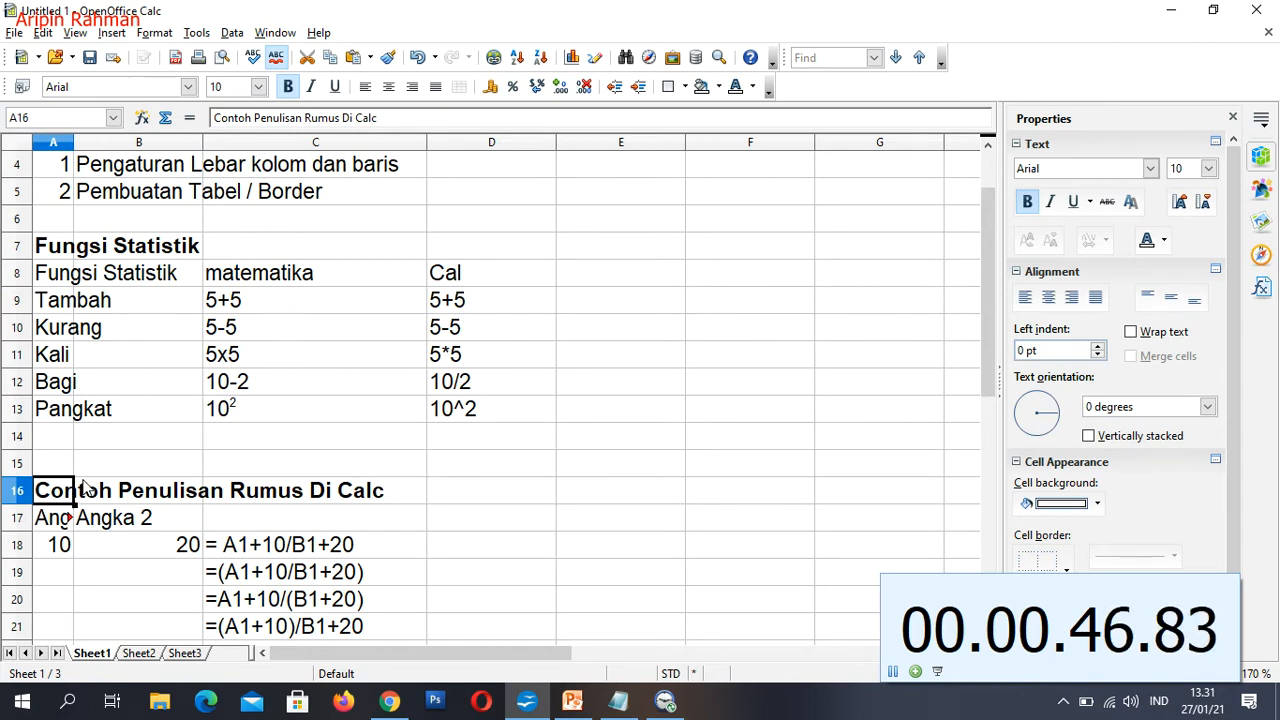
scroll(95, 468, "up", 1)
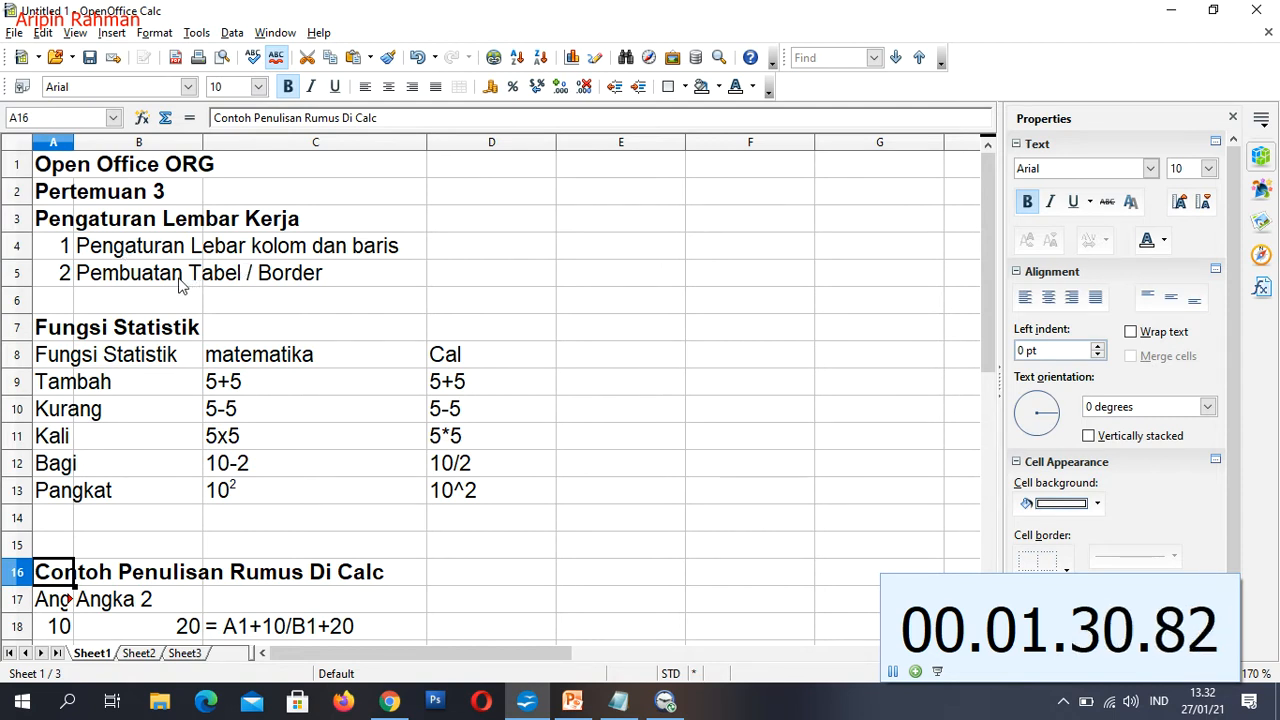
Open Sheet3 and enter the title "Tabel Nilai Siswa" in cell A1.
left_click(184, 653)
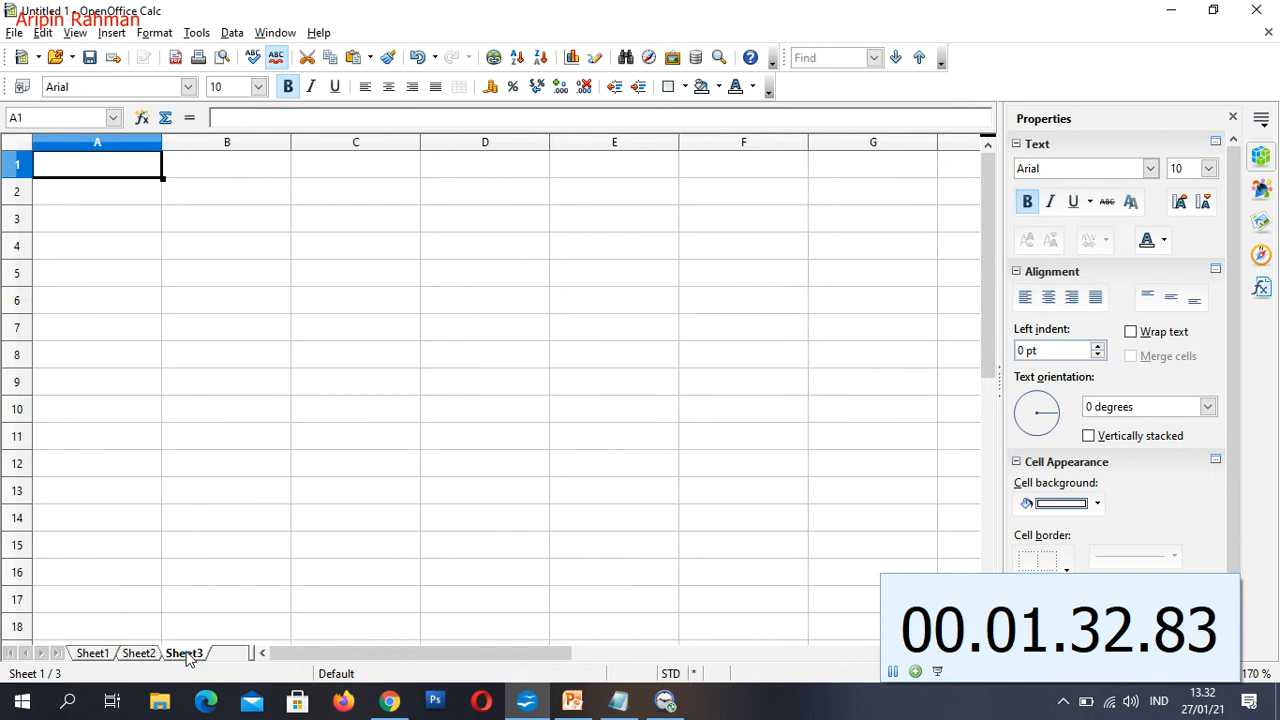
left_click(126, 228)
key("Up")
key("Up")
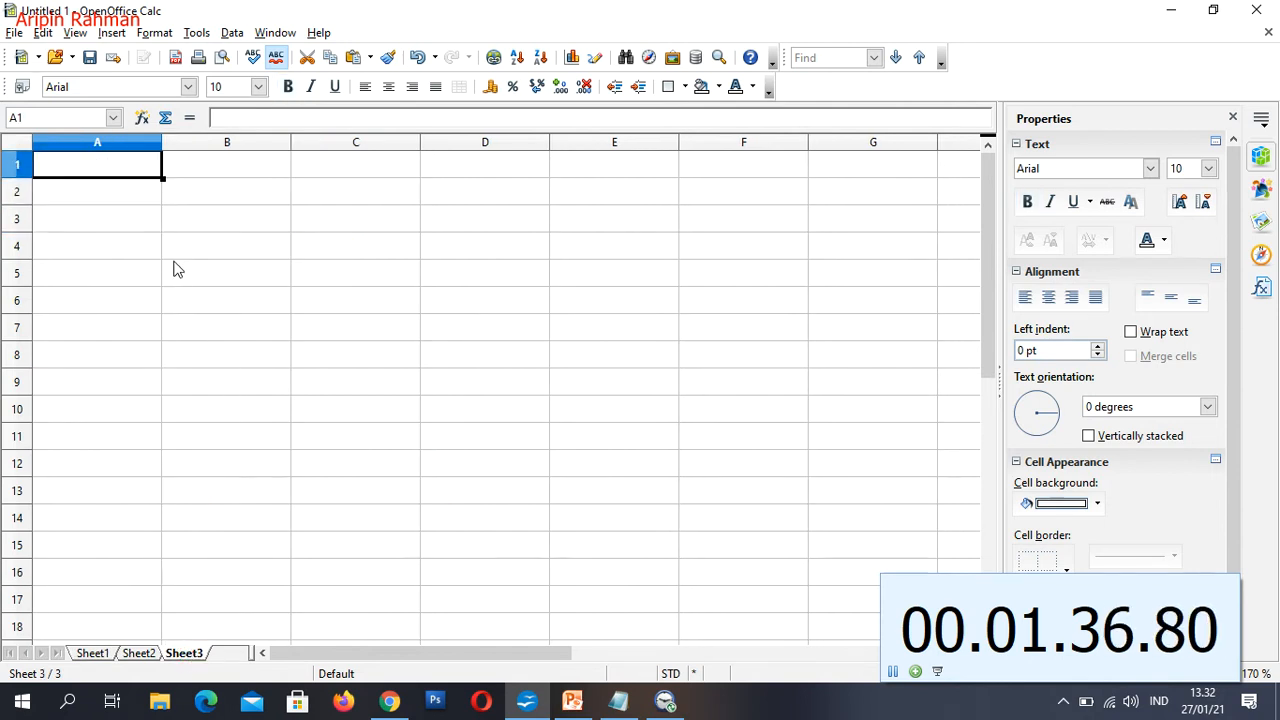
type("Tabel Nilai Siswa")
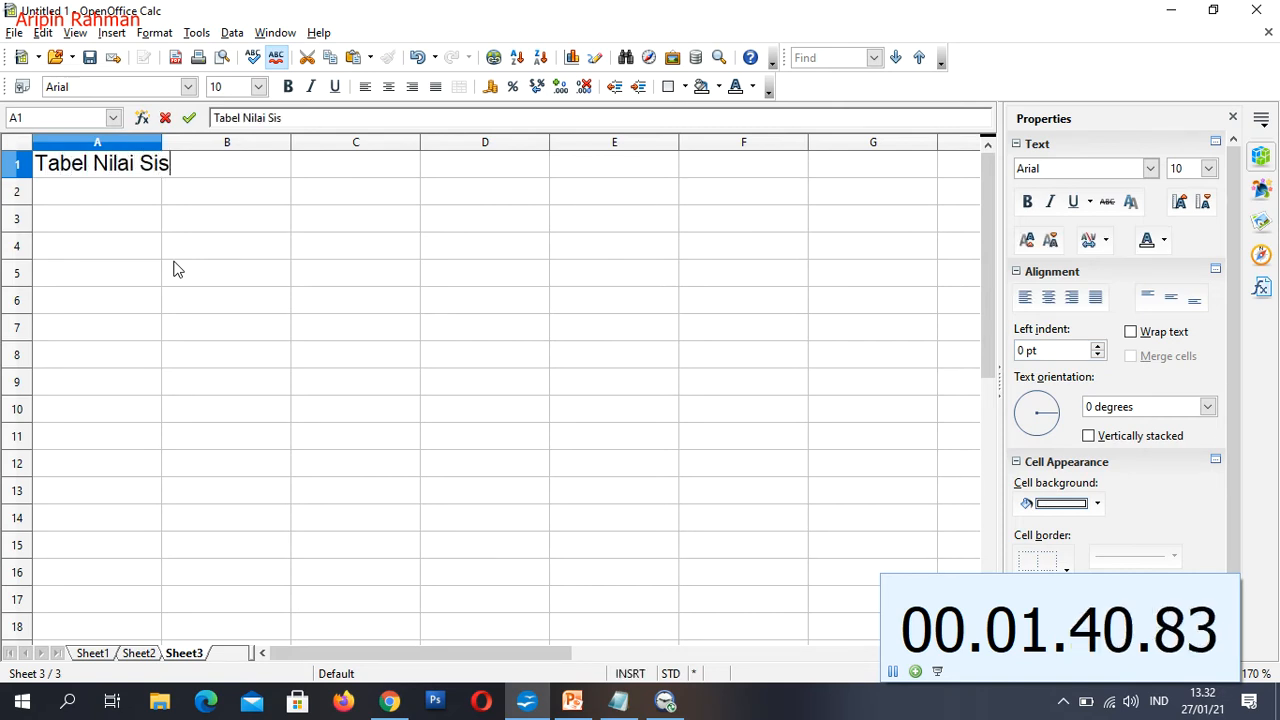
key("Return")
Enter the column headings "No", "Nama Siswa" and "Kelas" in cells A2, B2 and C2.
type("No")
key("Return")
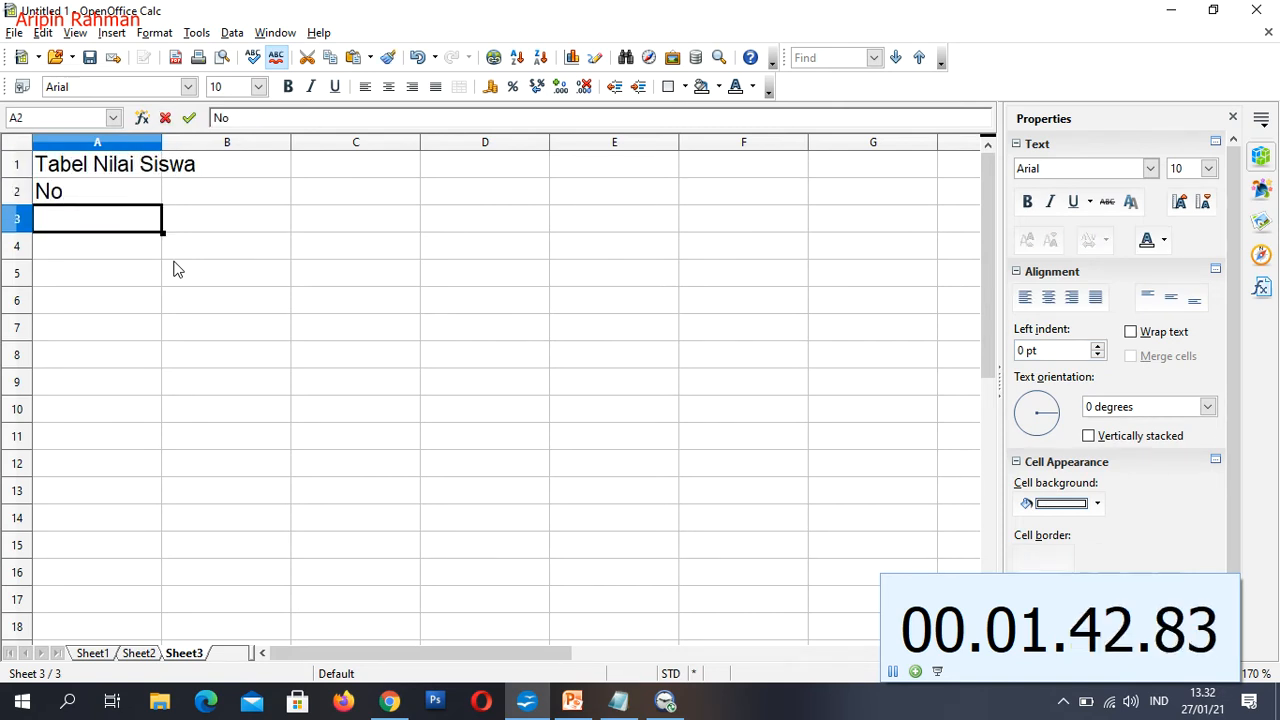
key("Up")
key("Right")
type("Nama Siswa")
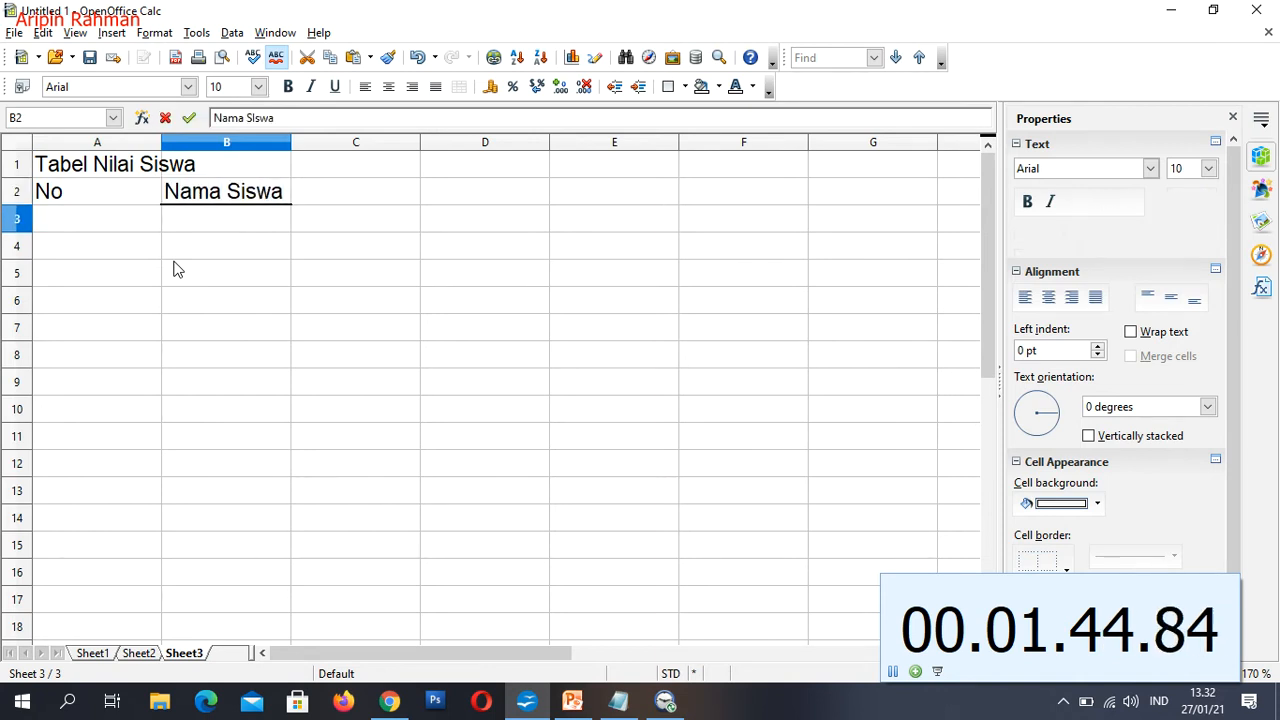
key("Return")
key("Up")
key("Right")
type("Kelas")
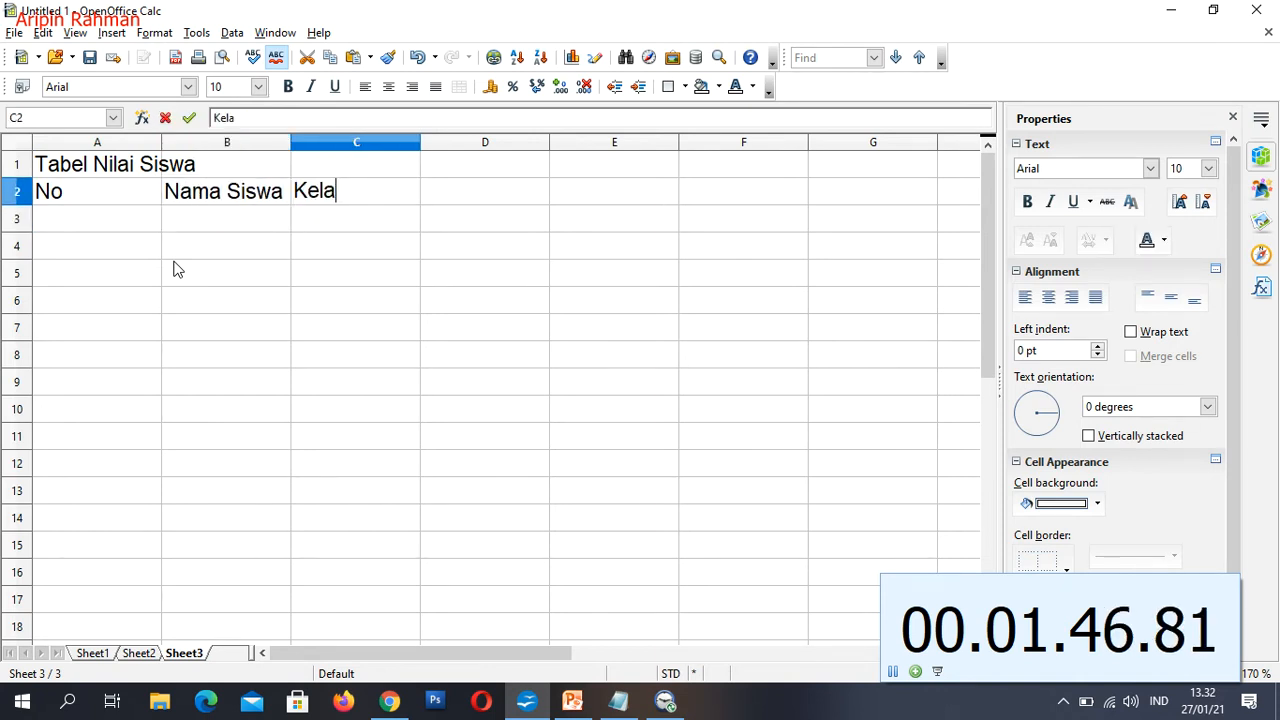
key("Return")
Add the score headings "Nilai 1" in D2 and "Nilai 2" in E2.
key("Up")
key("Right")
type("Nilai 1")
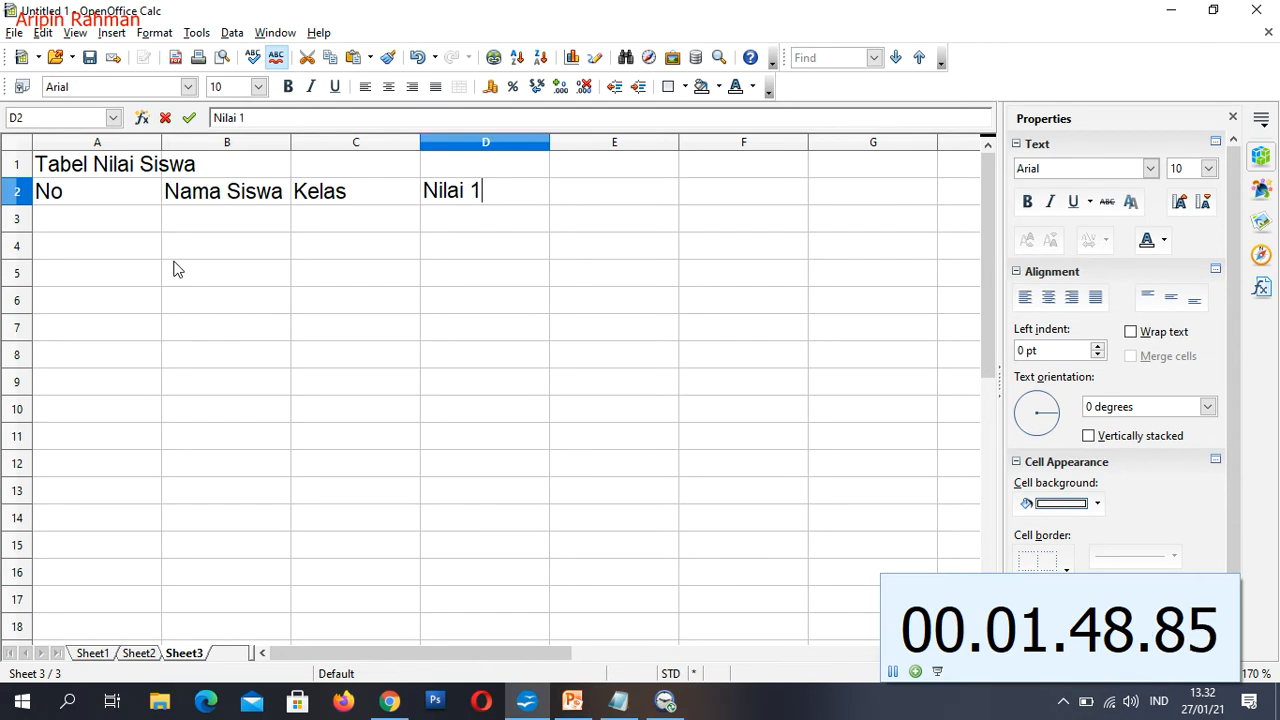
key("Return")
key("Up")
key("Right")
type("Nilai")
key("Return")
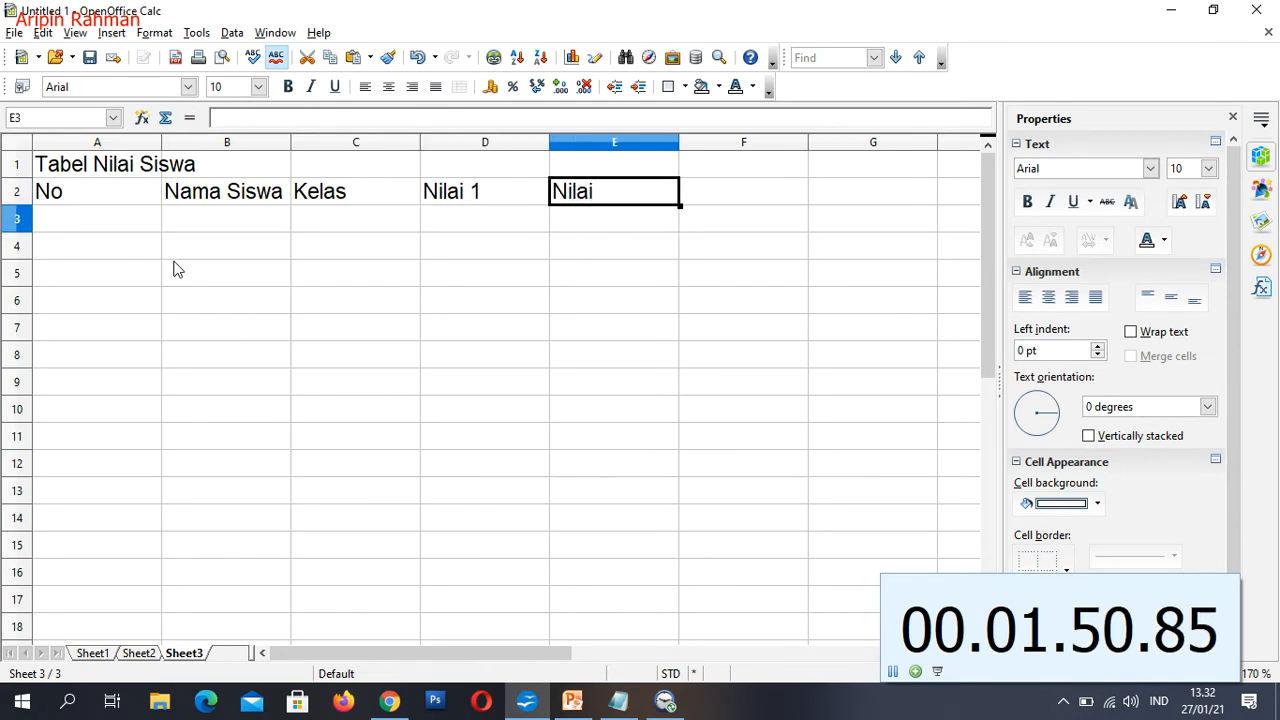
key("Up")
key("F2")
type("2")
key("Return")
Number the first three table rows 1, 2 and 3 in cells A3 to A5.
key("Left")
key("Left")
key("Left")
key("Left")
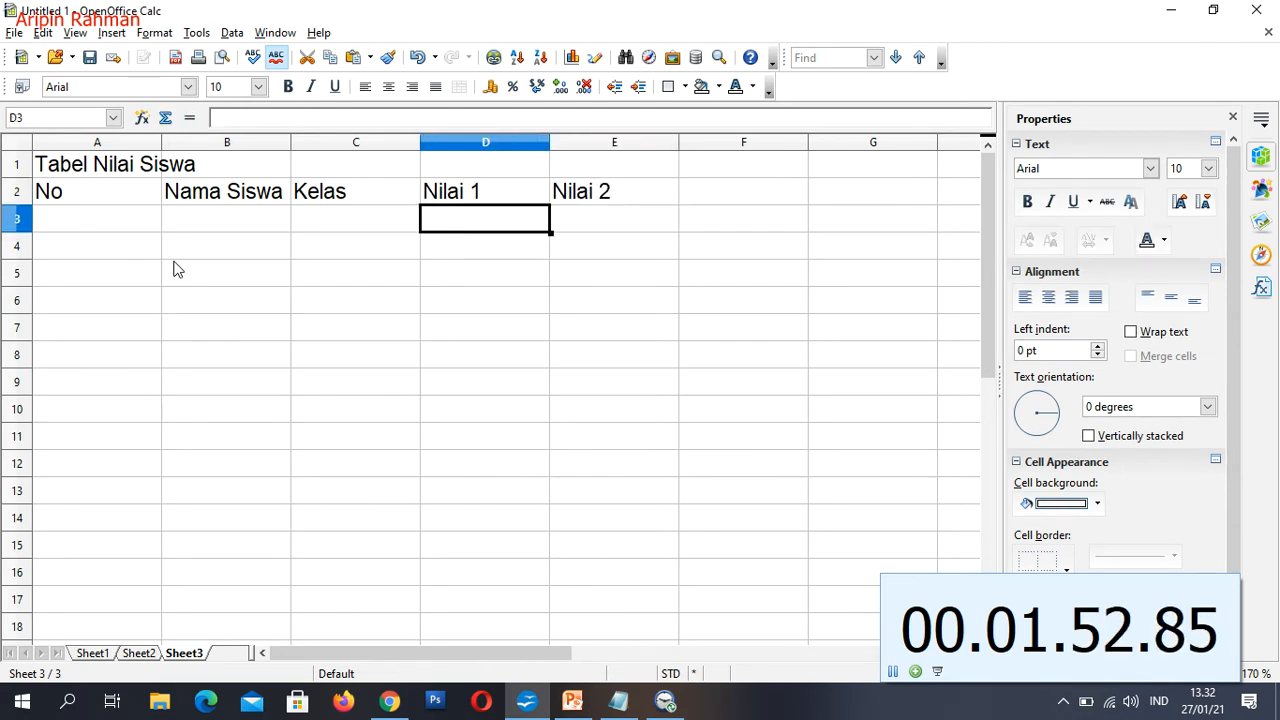
type("1")
key("Return")
type("2")
key("Return")
type("3")
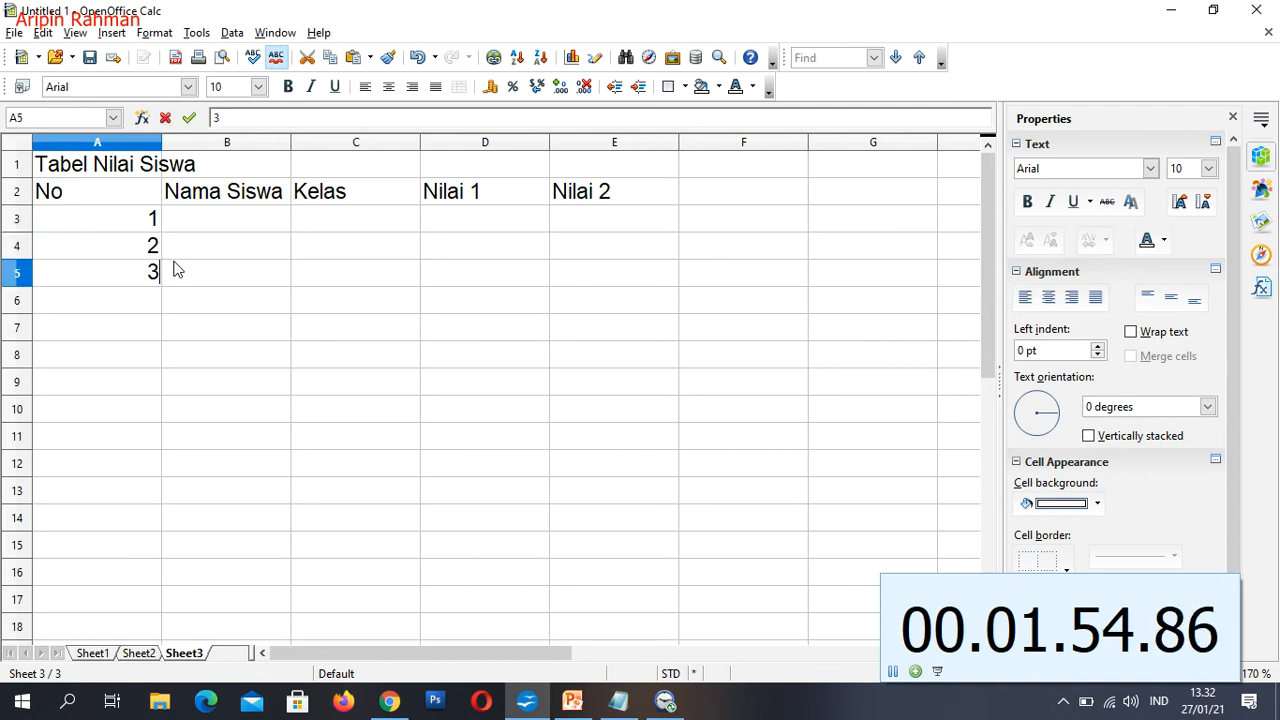
key("Return")
Enter the row numbers 5 and 6 in cells A6 and A7.
type("5")
key("Return")
type("6")
key("Up")
key("Up")
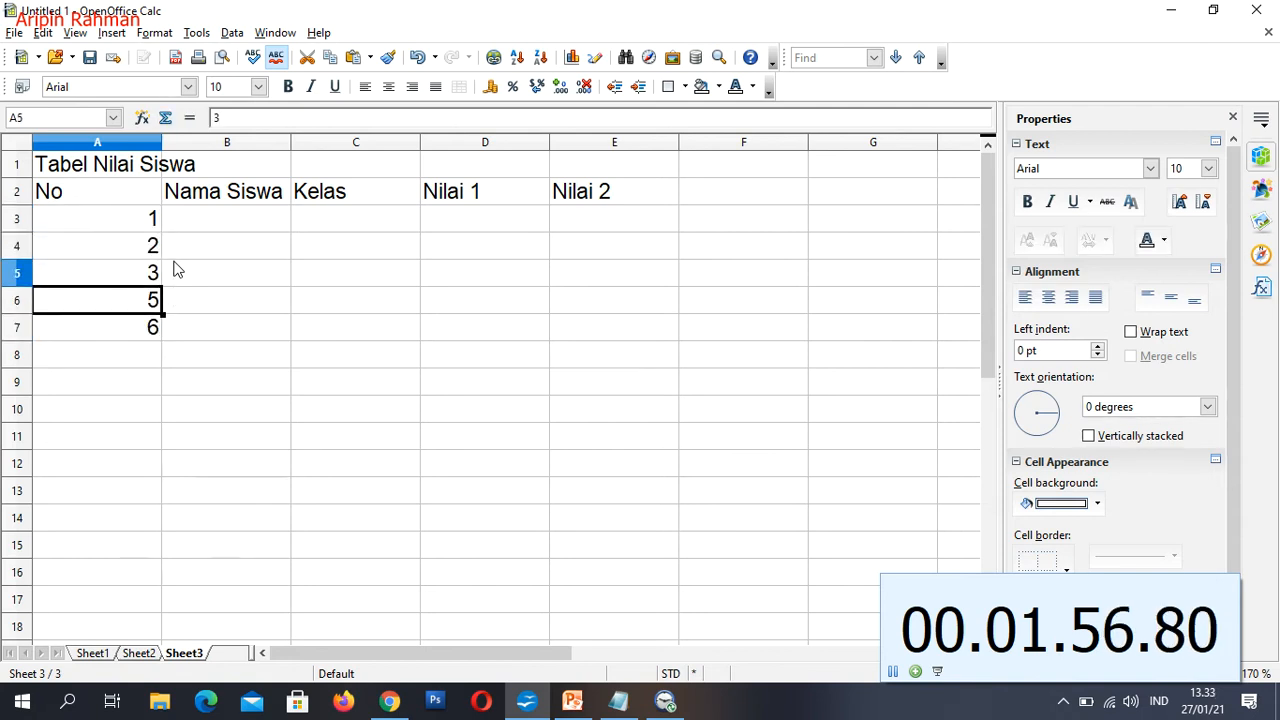
key("Down")
Set the row numbers in cells A6 and A7 to 4 and 5.
type("4")
key("Return")
type("5")
key("Return")
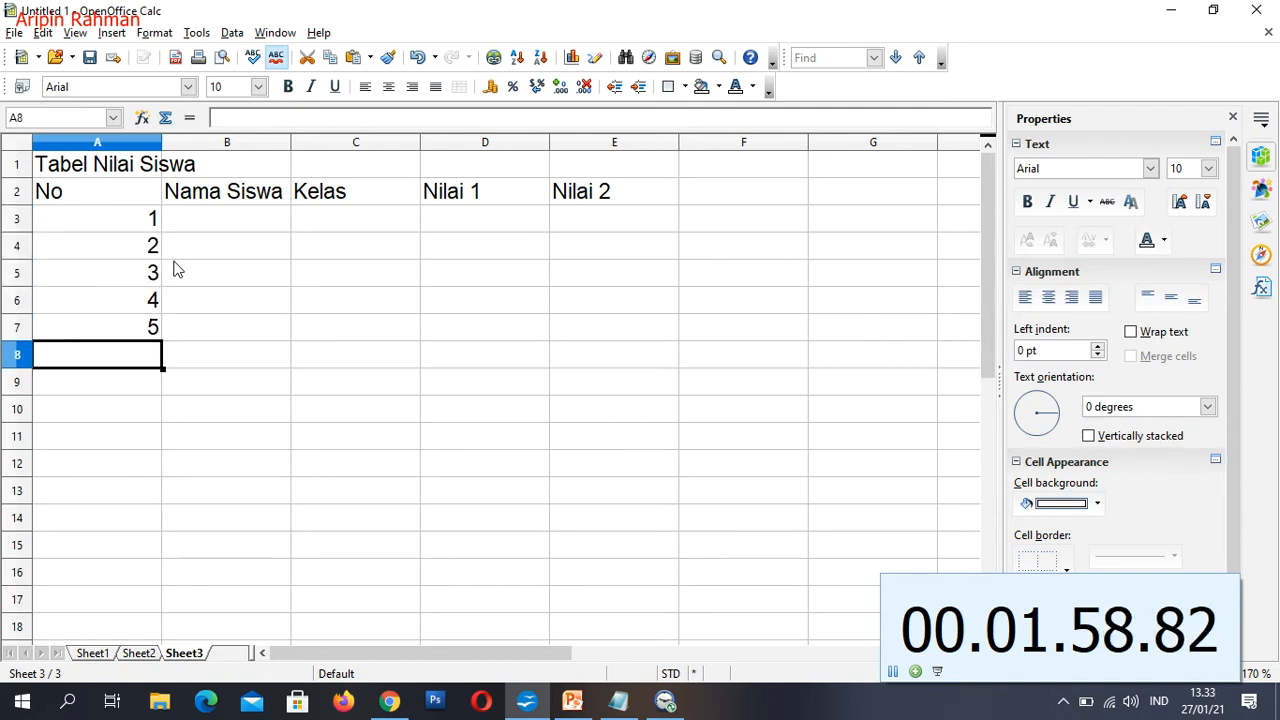
Enter the first three students' names in cells B3 to B5 under Nama Siswa.
key("Right")
key("Up")
key("Up")
key("Up")
key("Up")
key("Up")
key("Up")
key("Down")
type("A")
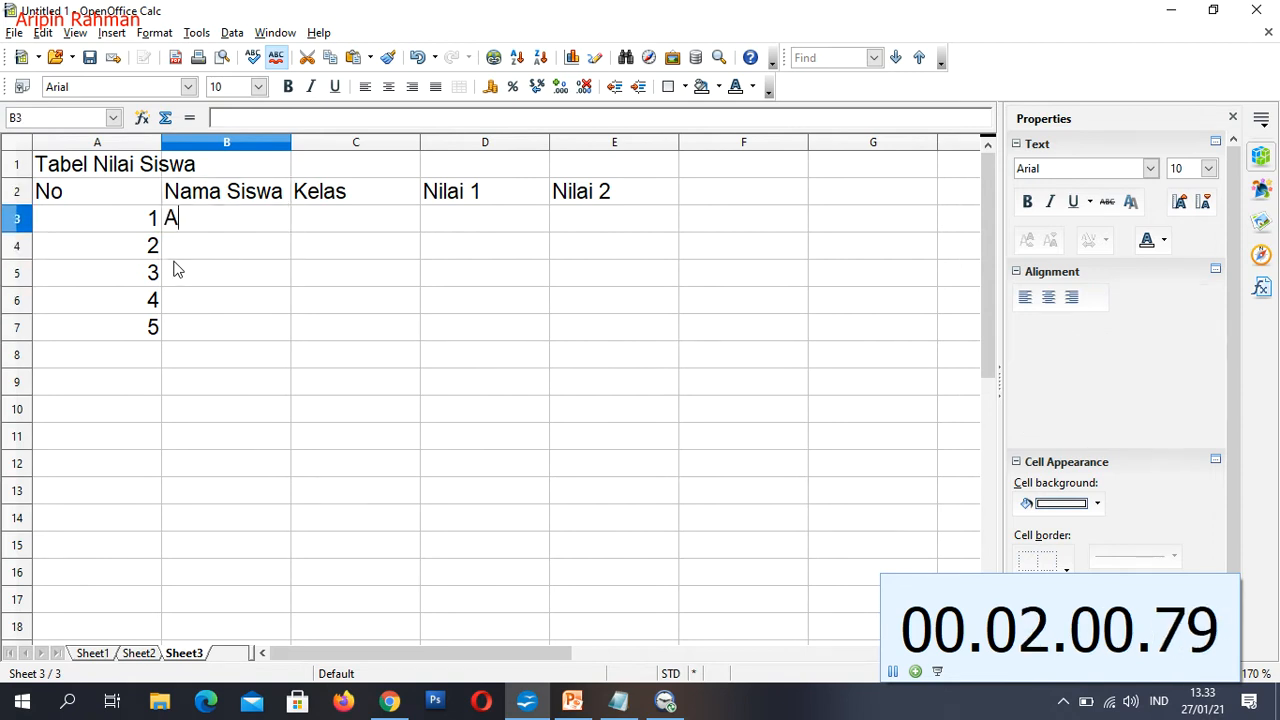
type("gus")
key("Return")
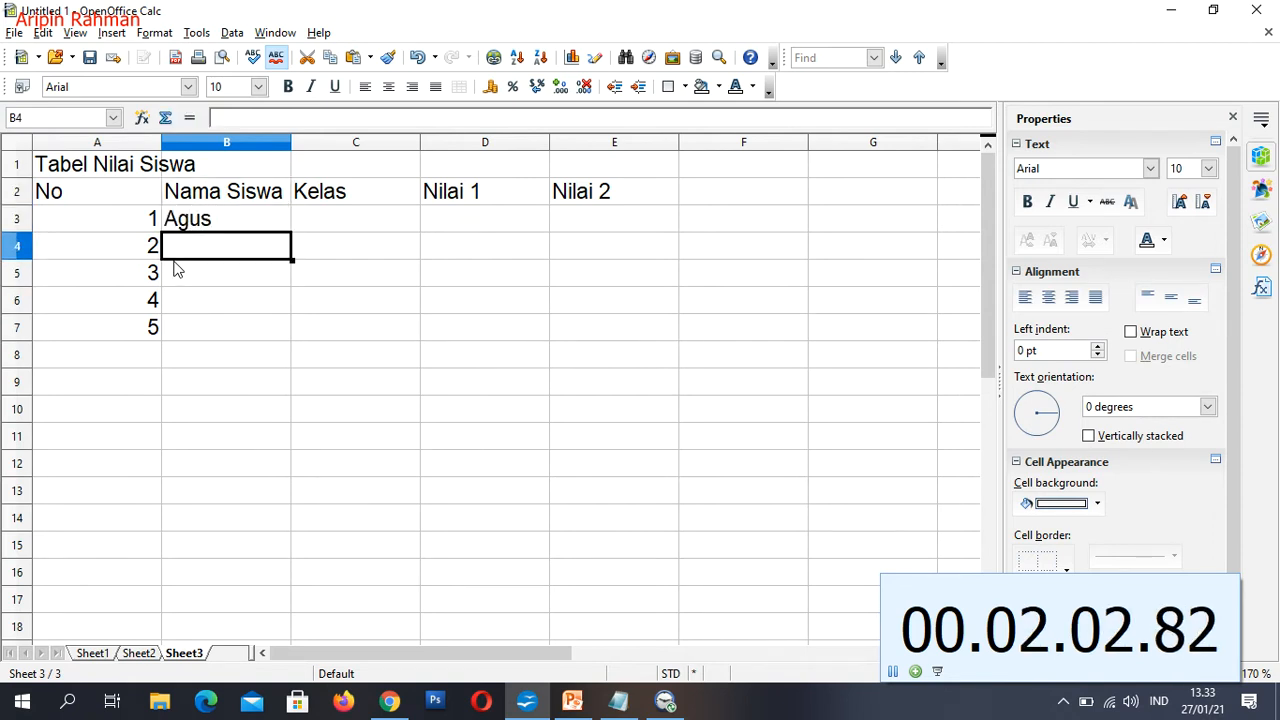
type("Budi")
key("Return")
type("Candra")
key("Return")
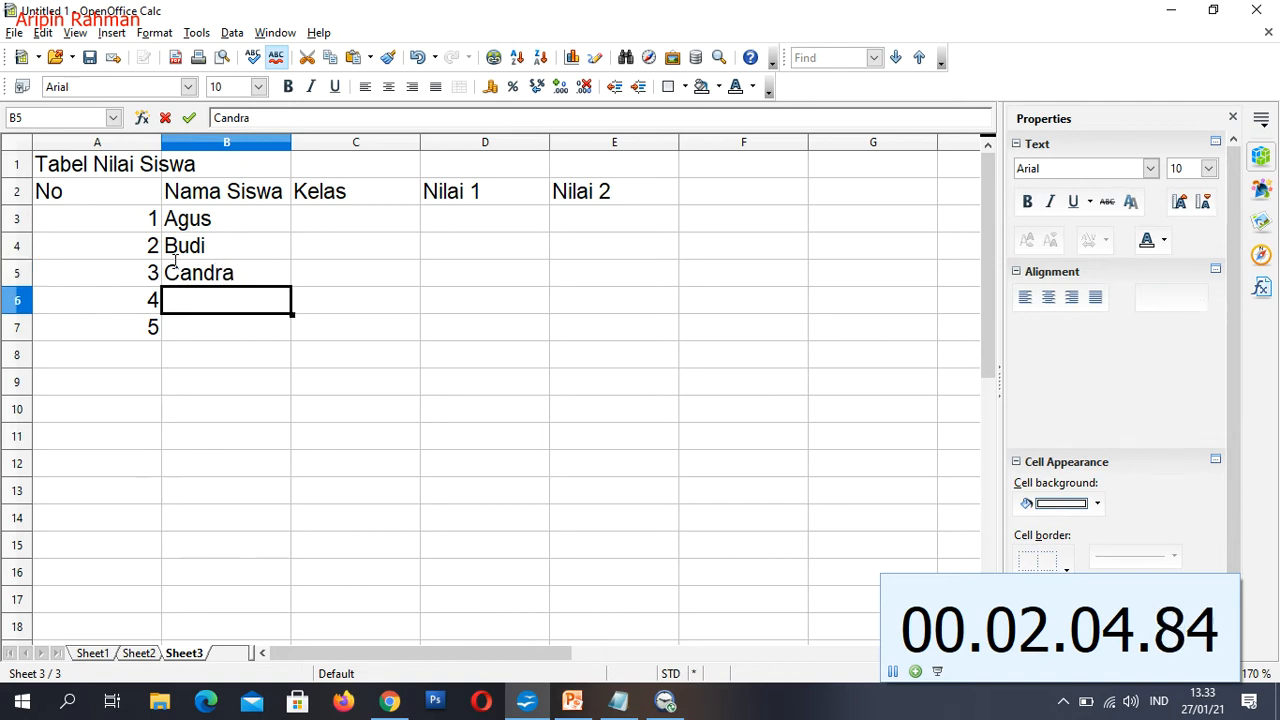
Enter the fourth and fifth students' names in B6 and B7, correcting the last letter of the fourth name.
type("Dedeb")
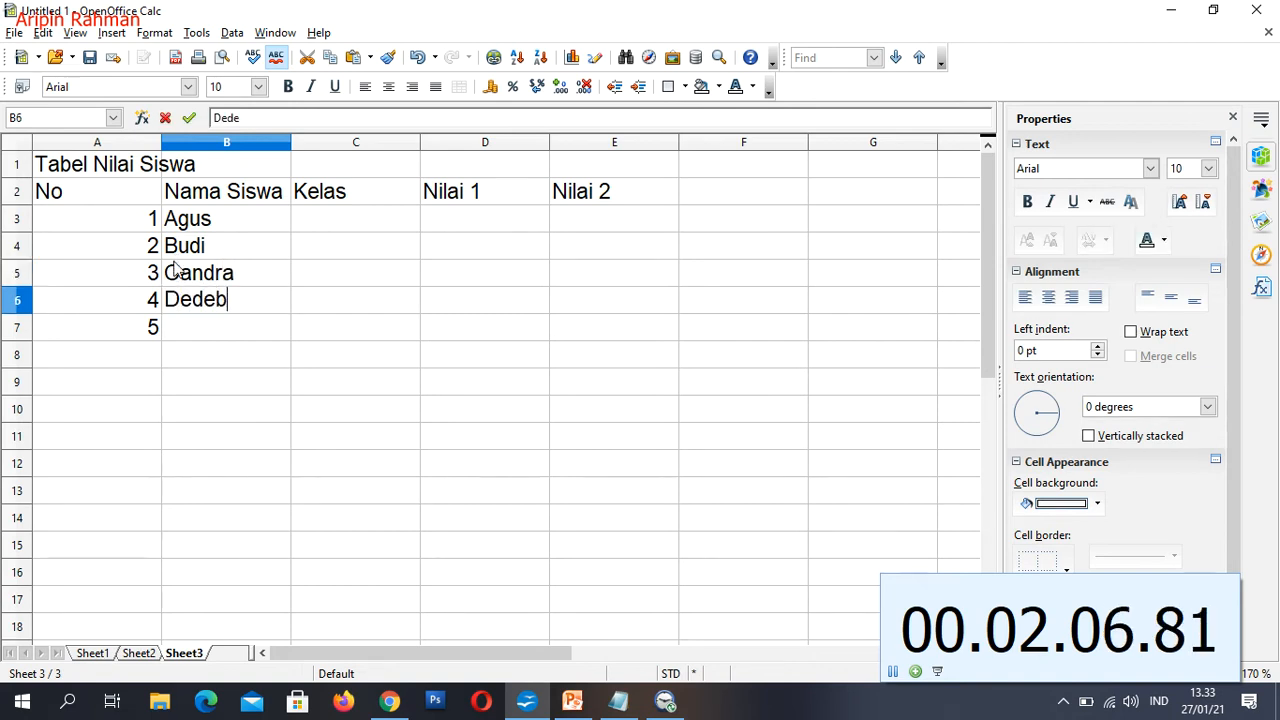
key("Return")
key("Up")
key("F2")
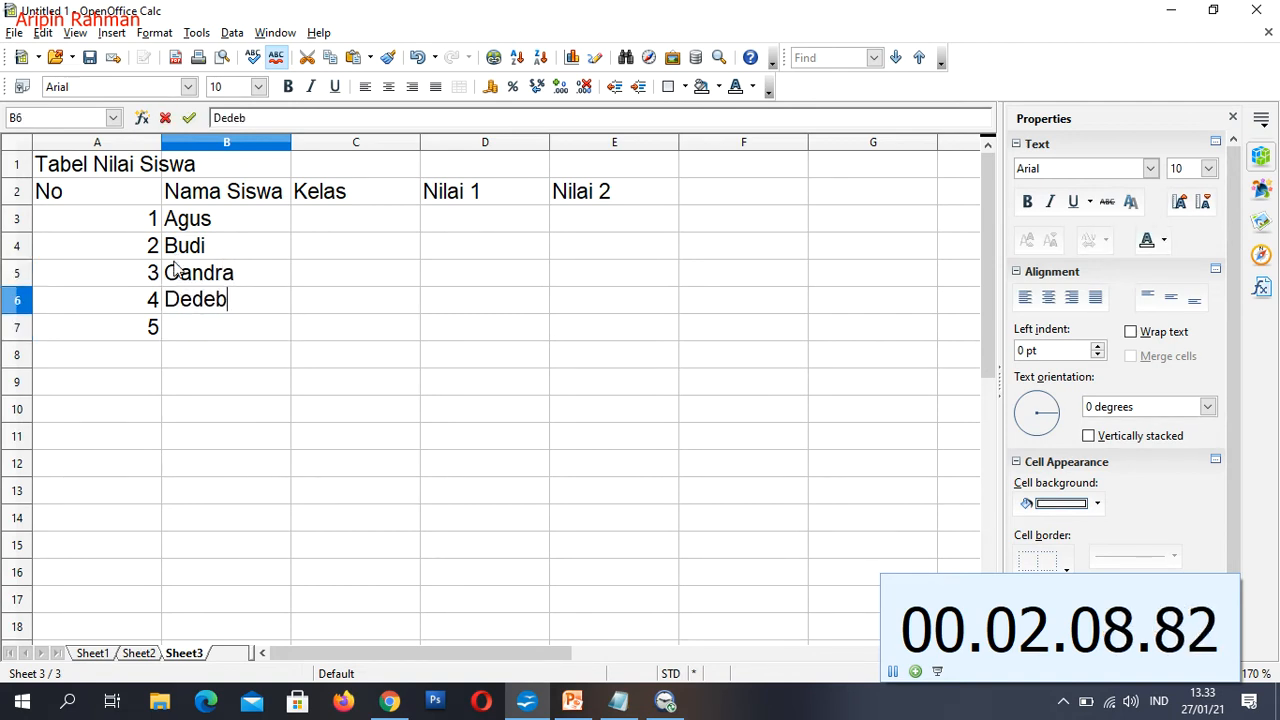
key("BackSpace")
type("n")
key("Return")
type("Endang")
key("Return")
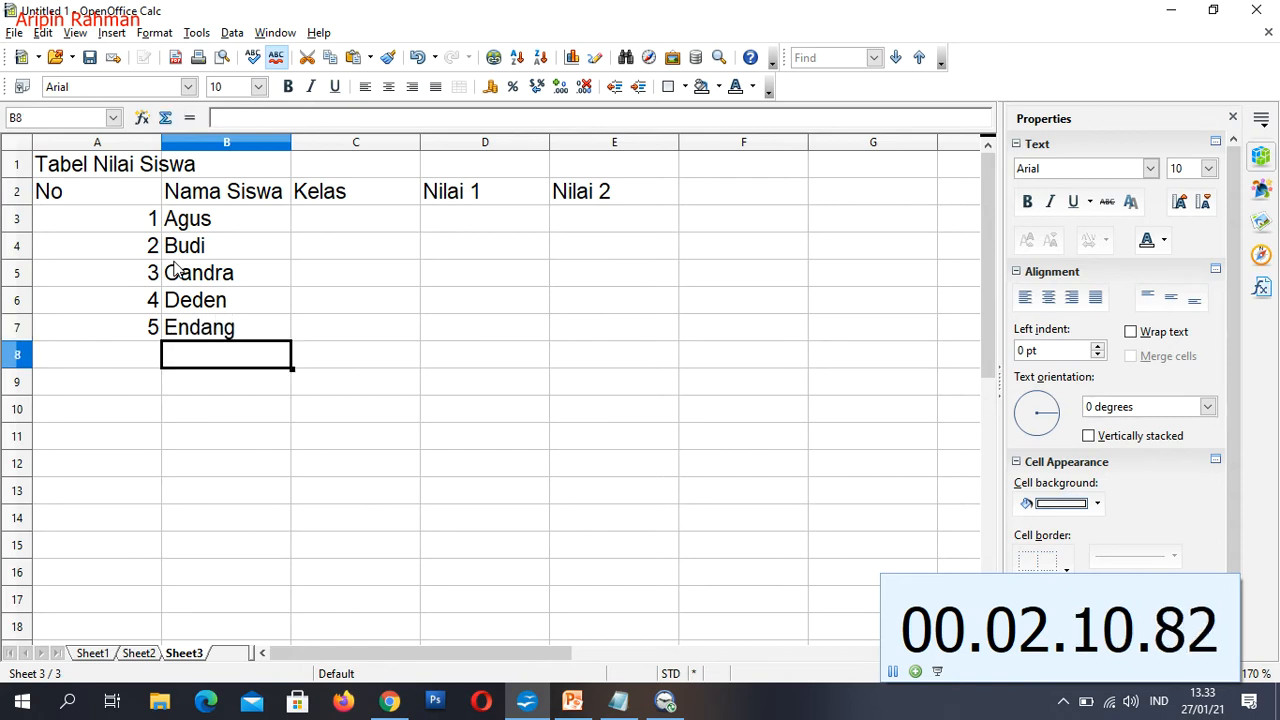
Enter "XI" in C3 and fill it down the Kelas column to C7.
left_click(363, 220)
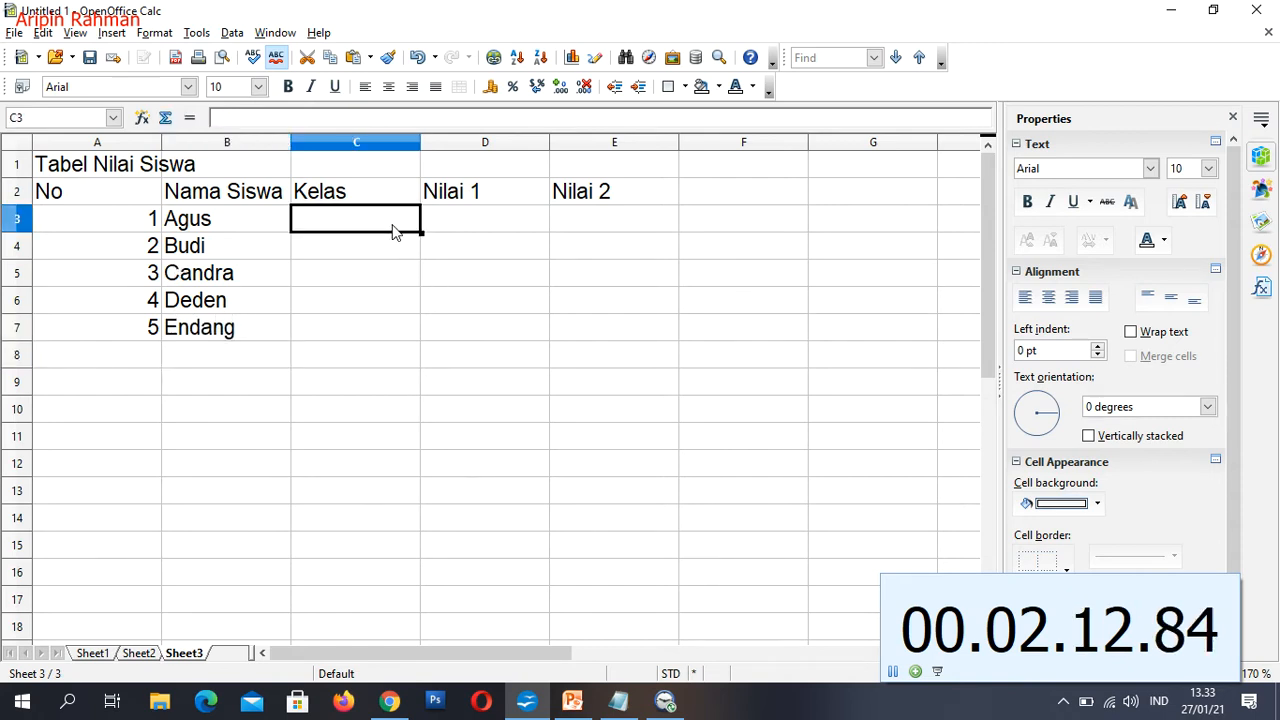
type("XI")
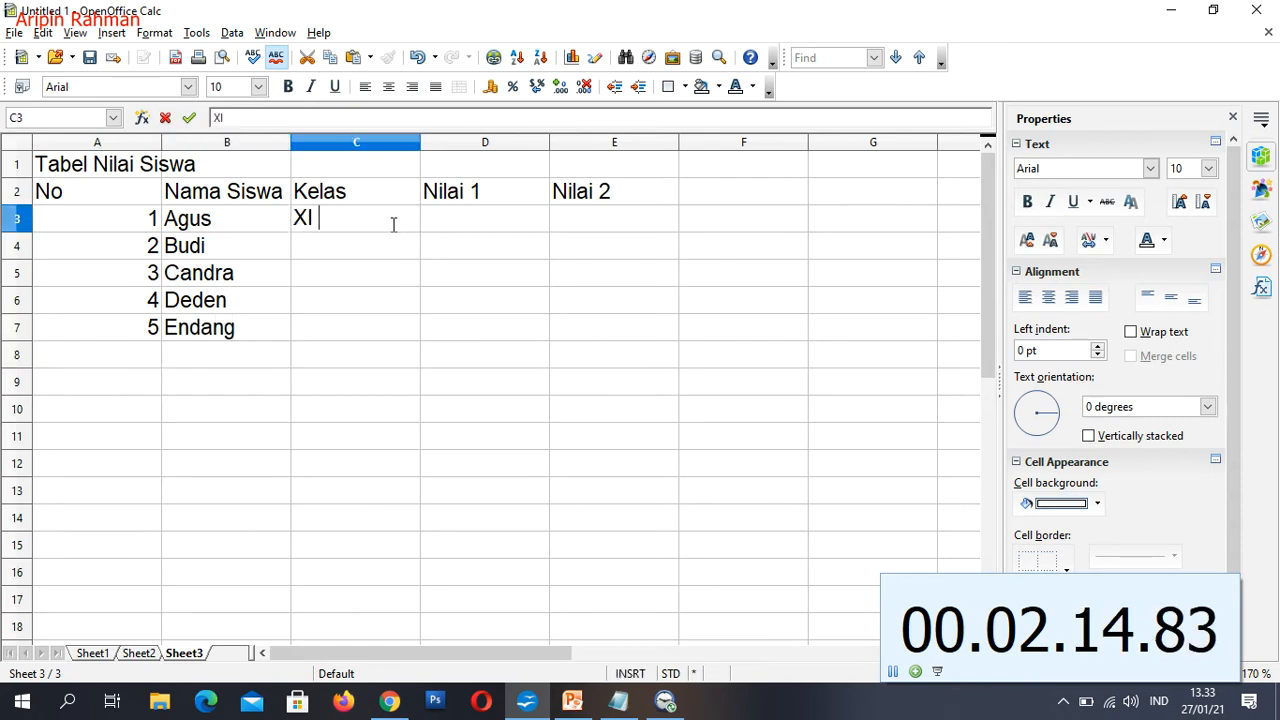
key("Return")
left_click(394, 224)
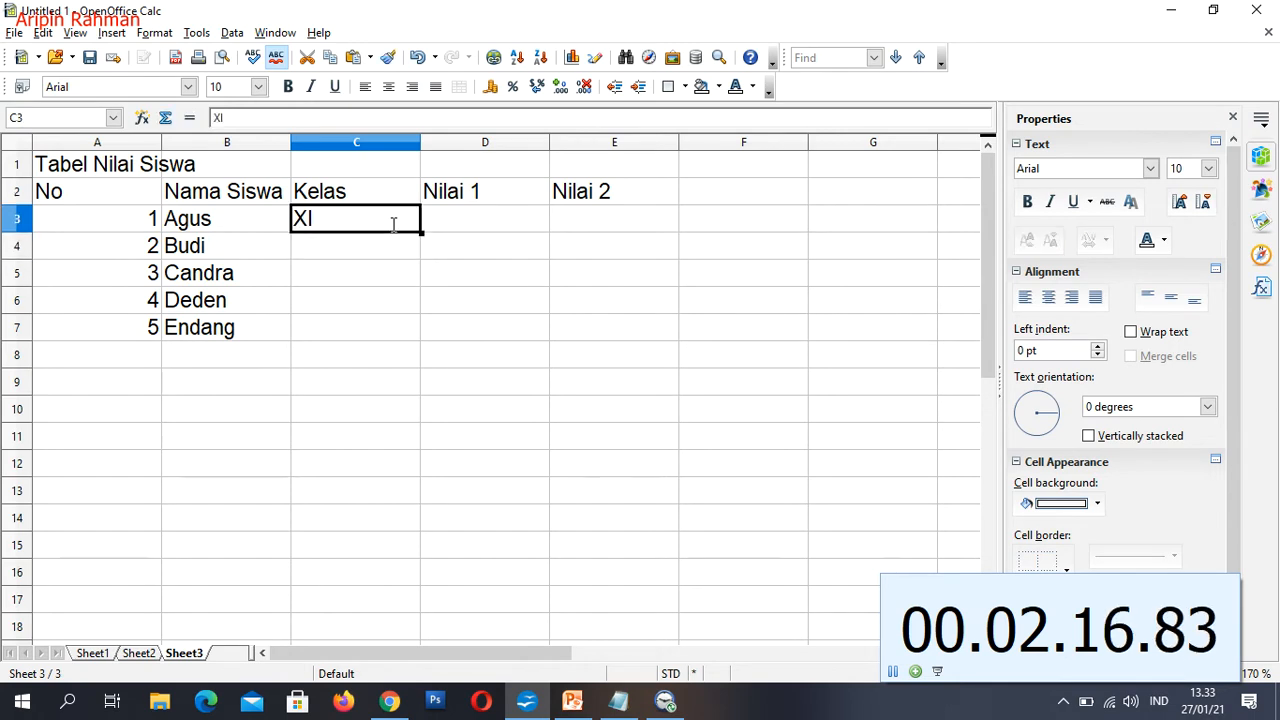
left_click_drag(421, 231, 427, 342)
Fill in the Nilai 1 scores 90, 80, 90, 85 and 90 in cells D3 to D7.
left_click(489, 200)
key("Return")
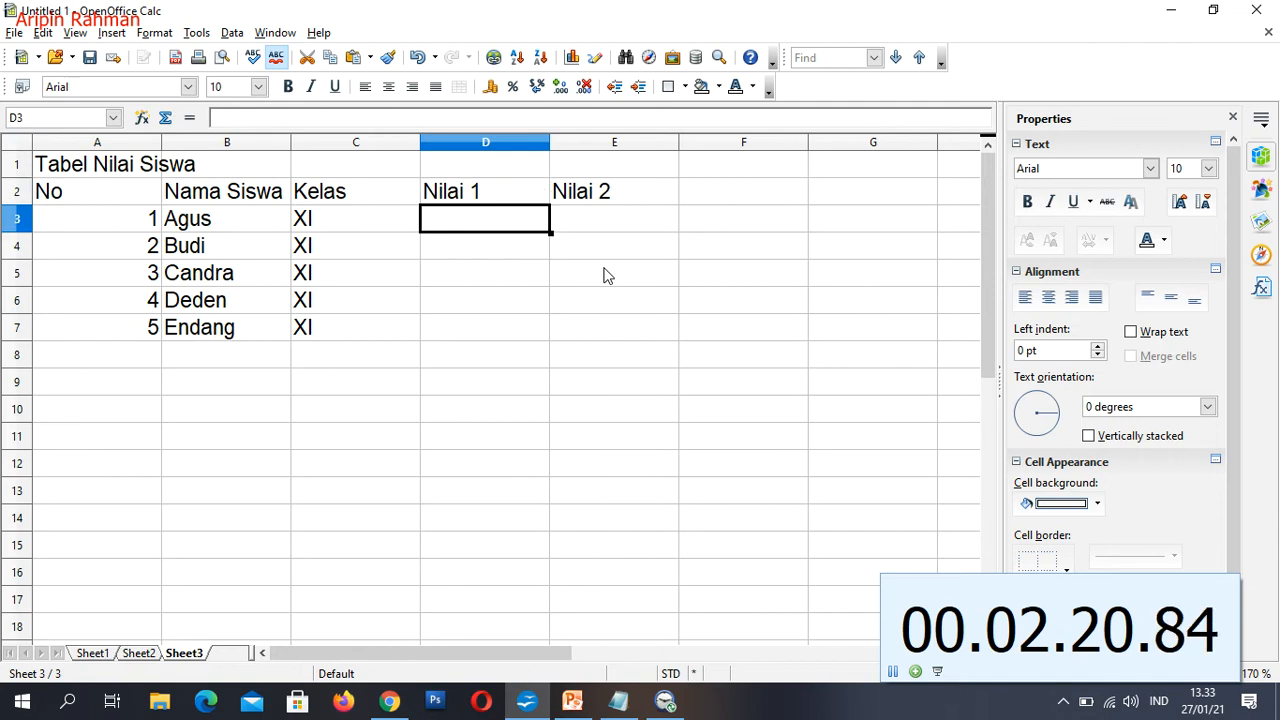
type("90")
key("Tab")
key("Return")
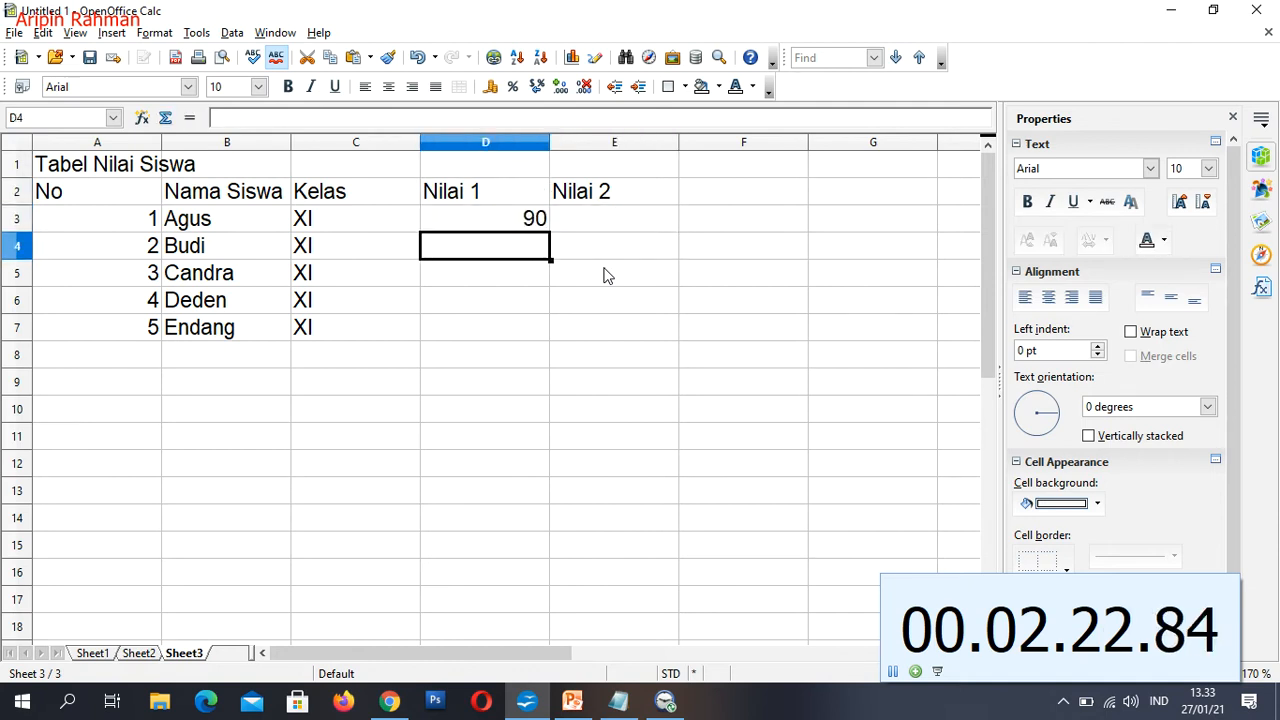
type("80")
key("Return")
type("90")
key("Return")
type("85")
key("Return")
type("90")
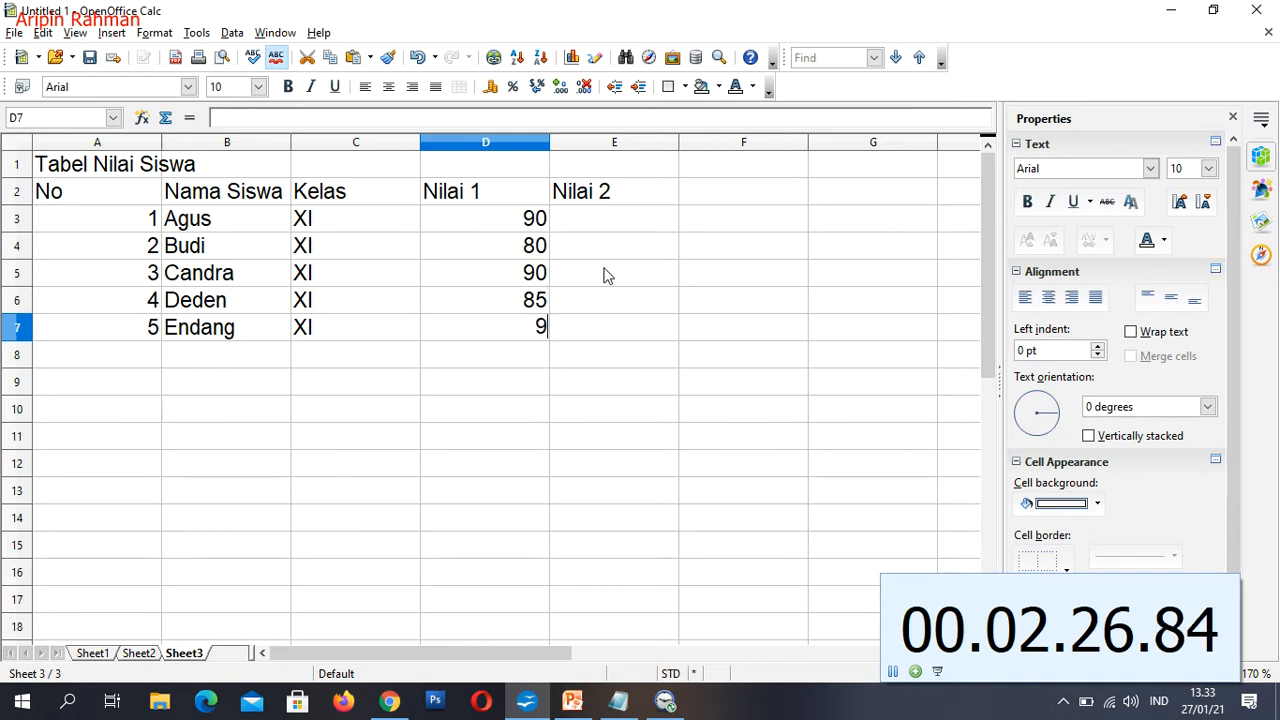
key("Return")
Fill in the Nilai 2 scores 70, 60, 50, 80 and 40 in cells E3 to E7.
key("Right")
key("Up")
key("Up")
key("Up")
key("Up")
key("Up")
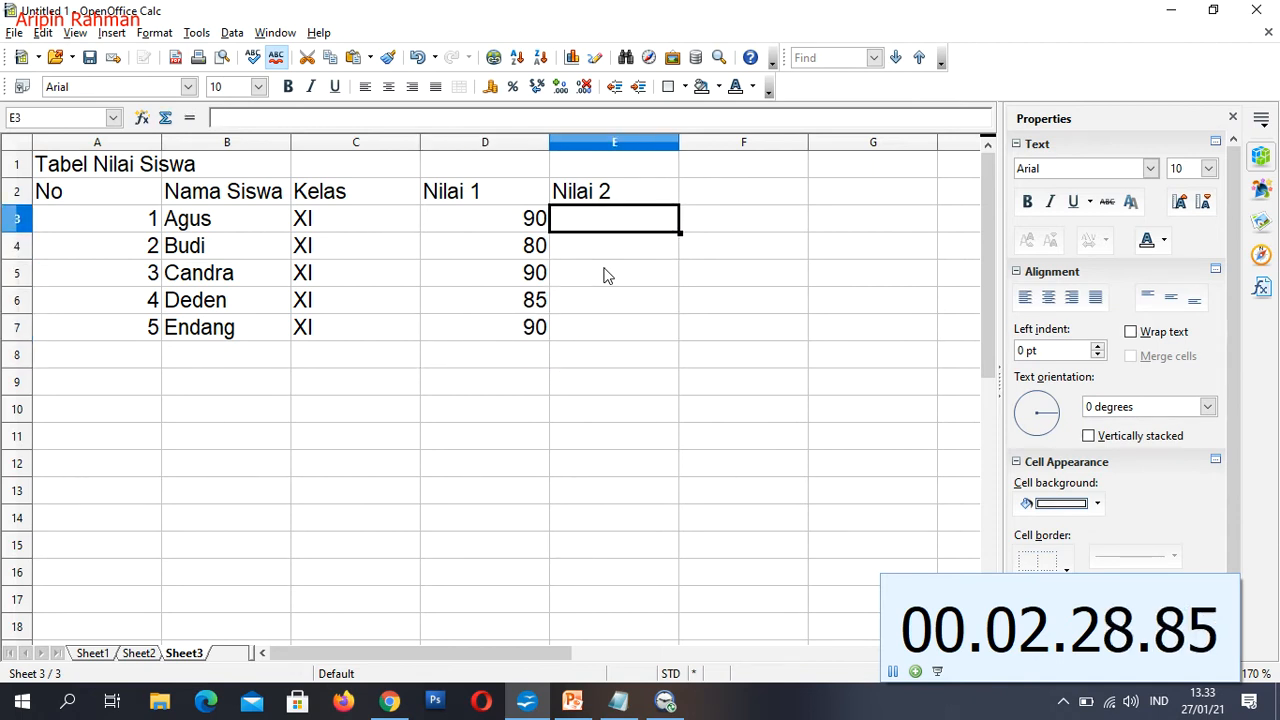
type("70")
key("Return")
type("60")
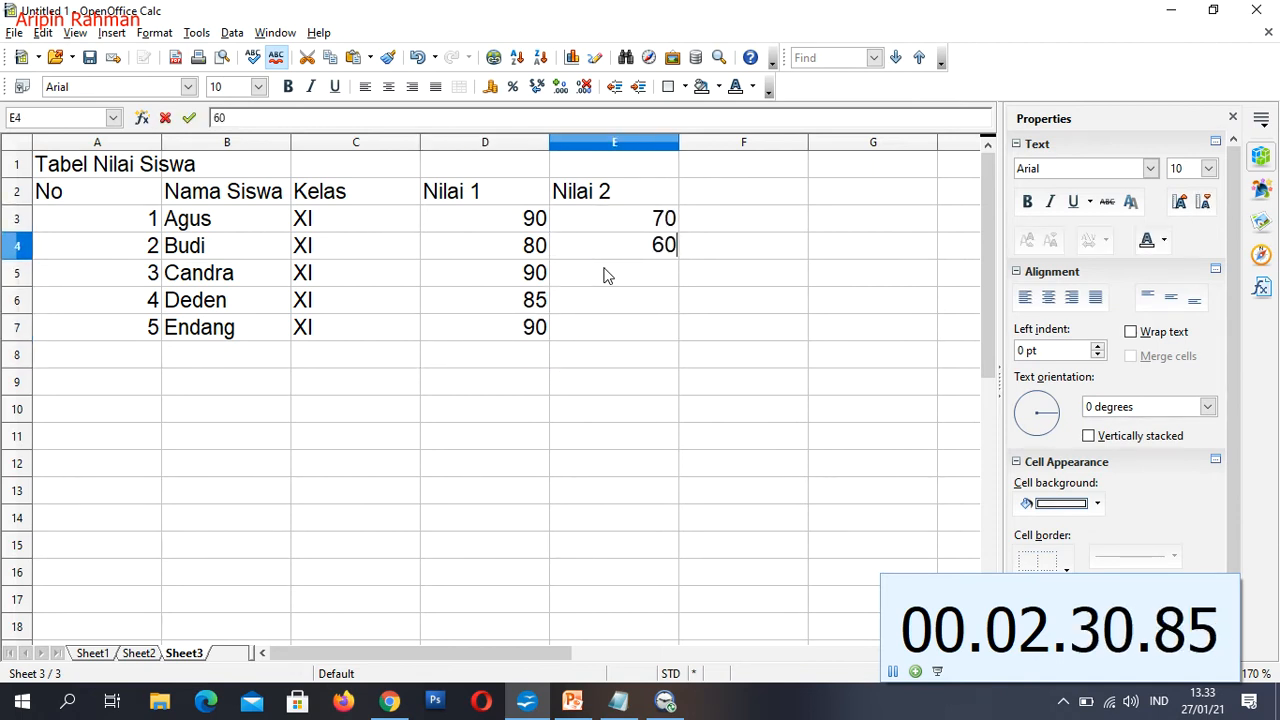
key("Return")
type("50")
key("Return")
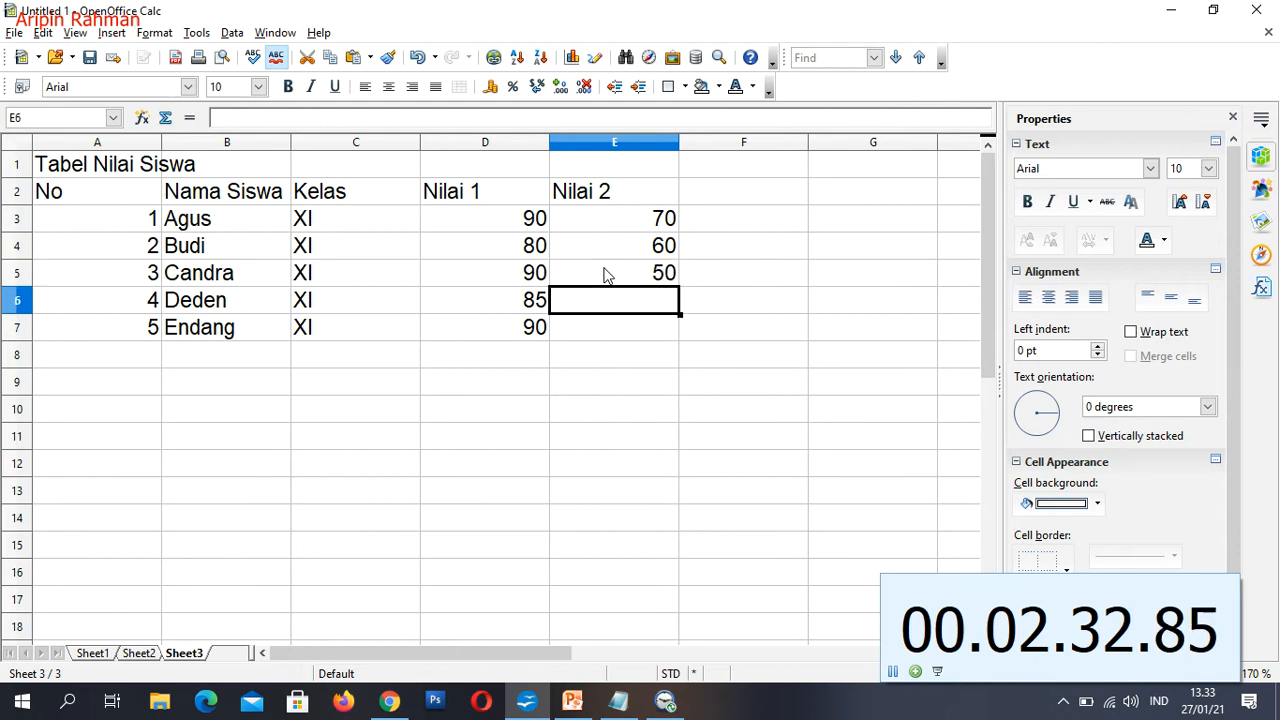
key("Up")
key("Down")
type("80")
key("Return")
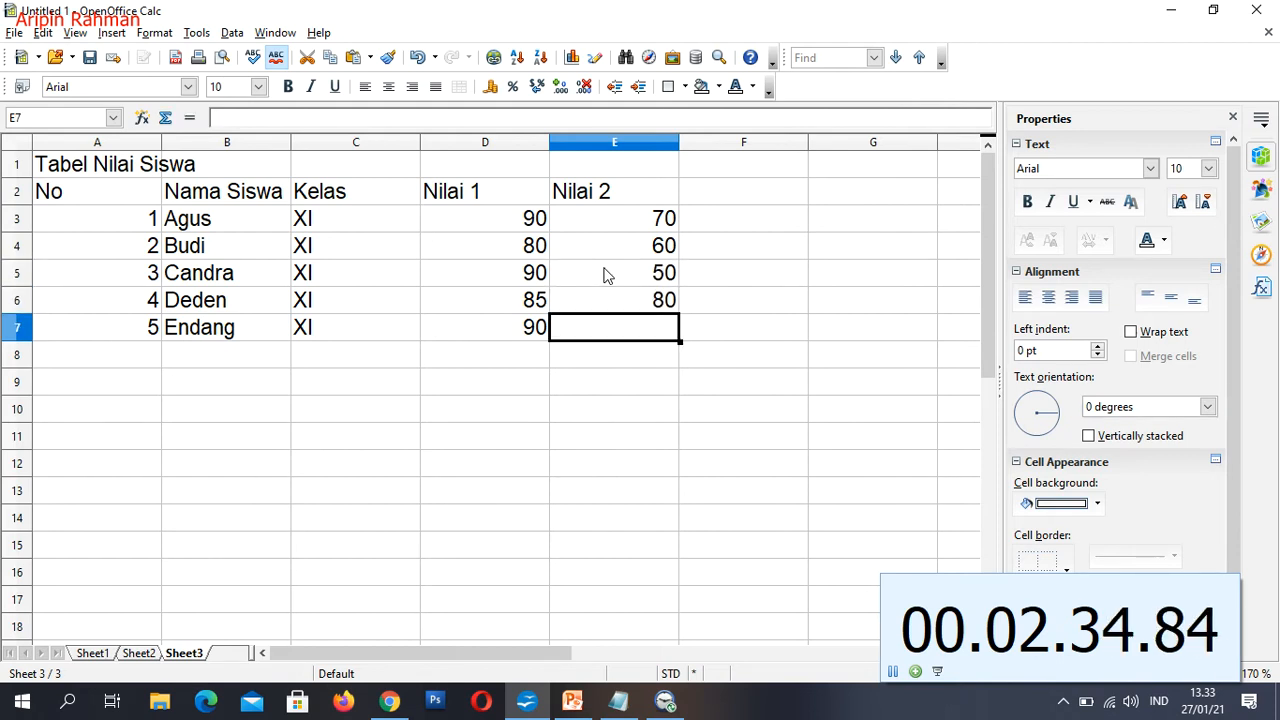
type("40")
key("Return")
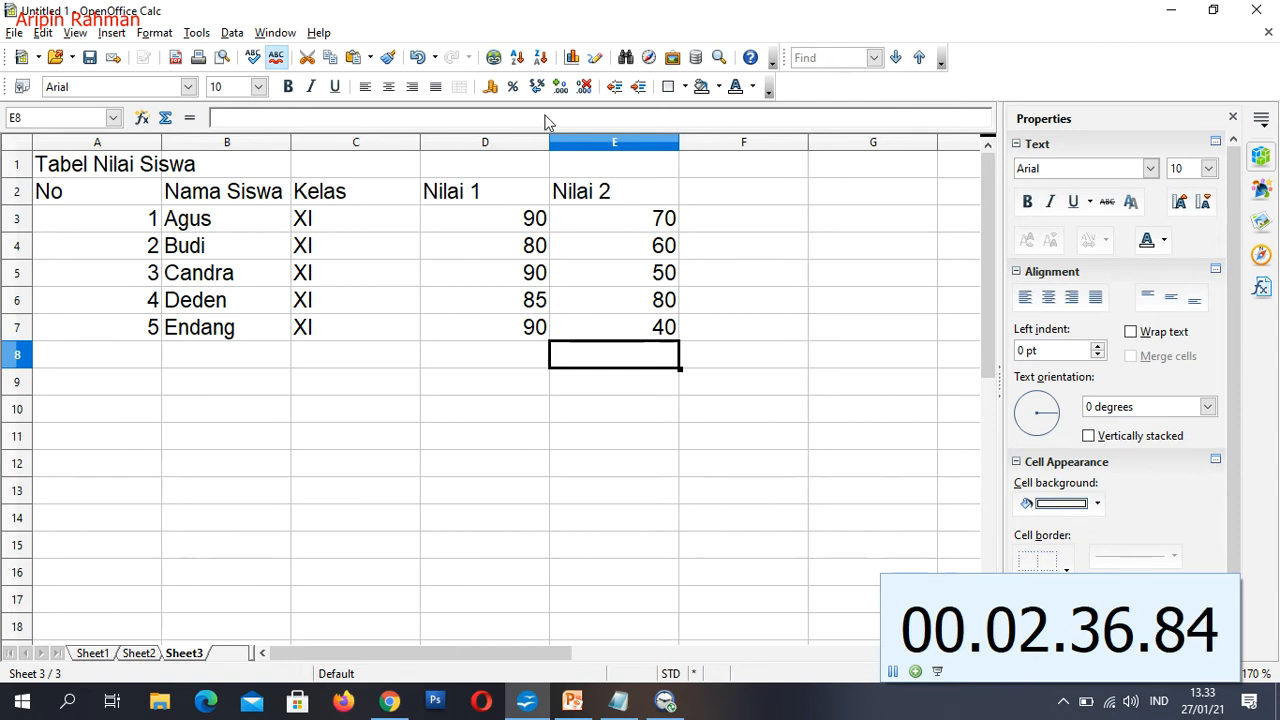
Narrow column A so it is just wide enough for the "No" heading and row numbers.
left_click(536, 359)
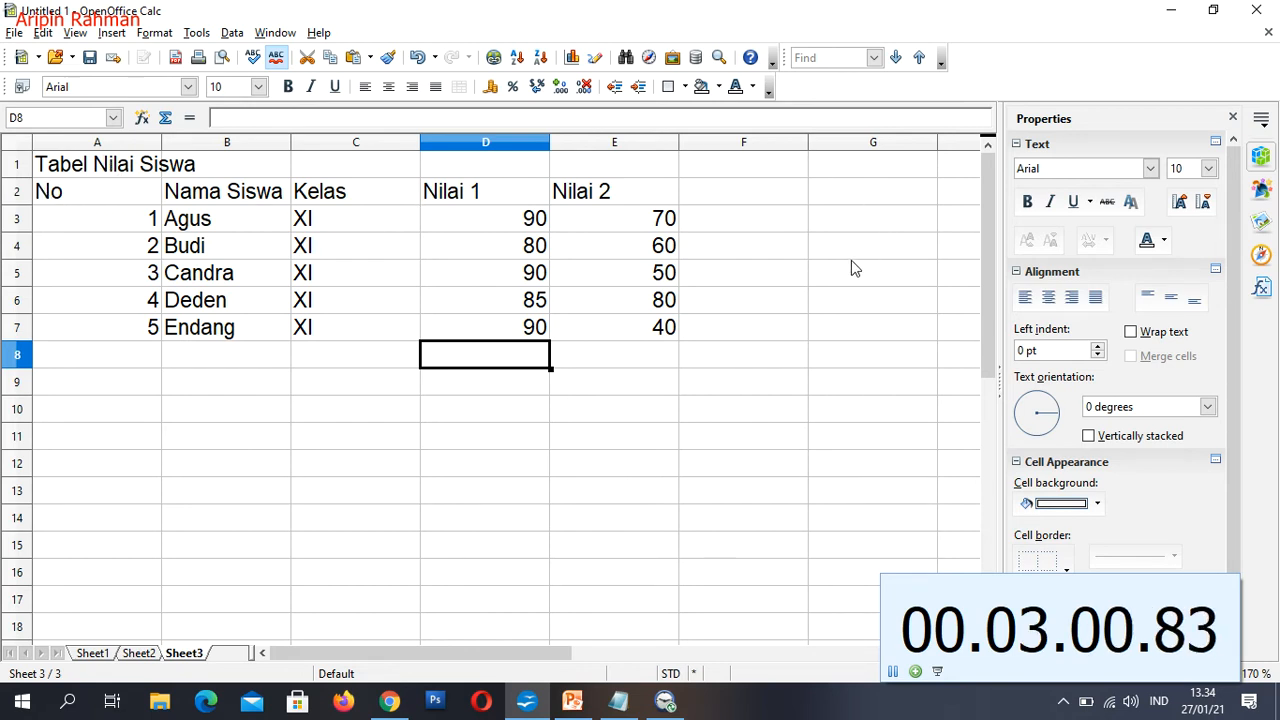
left_click(312, 437)
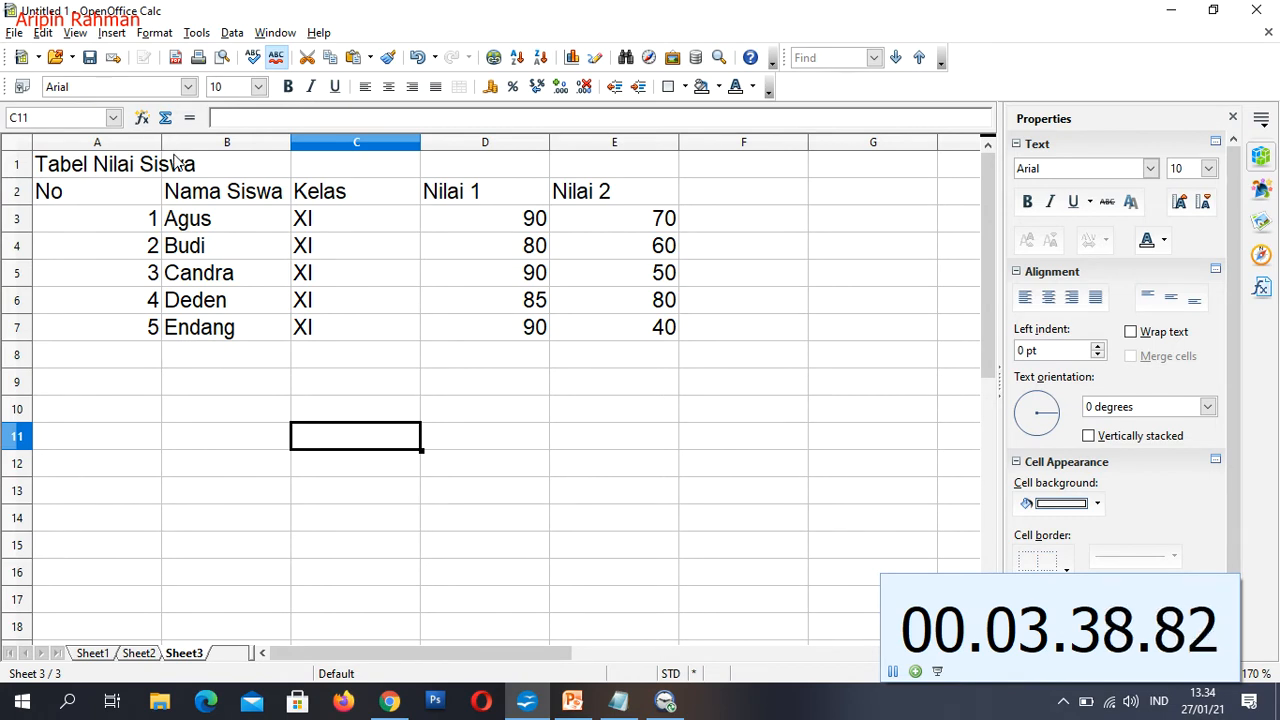
left_click_drag(163, 146, 71, 158)
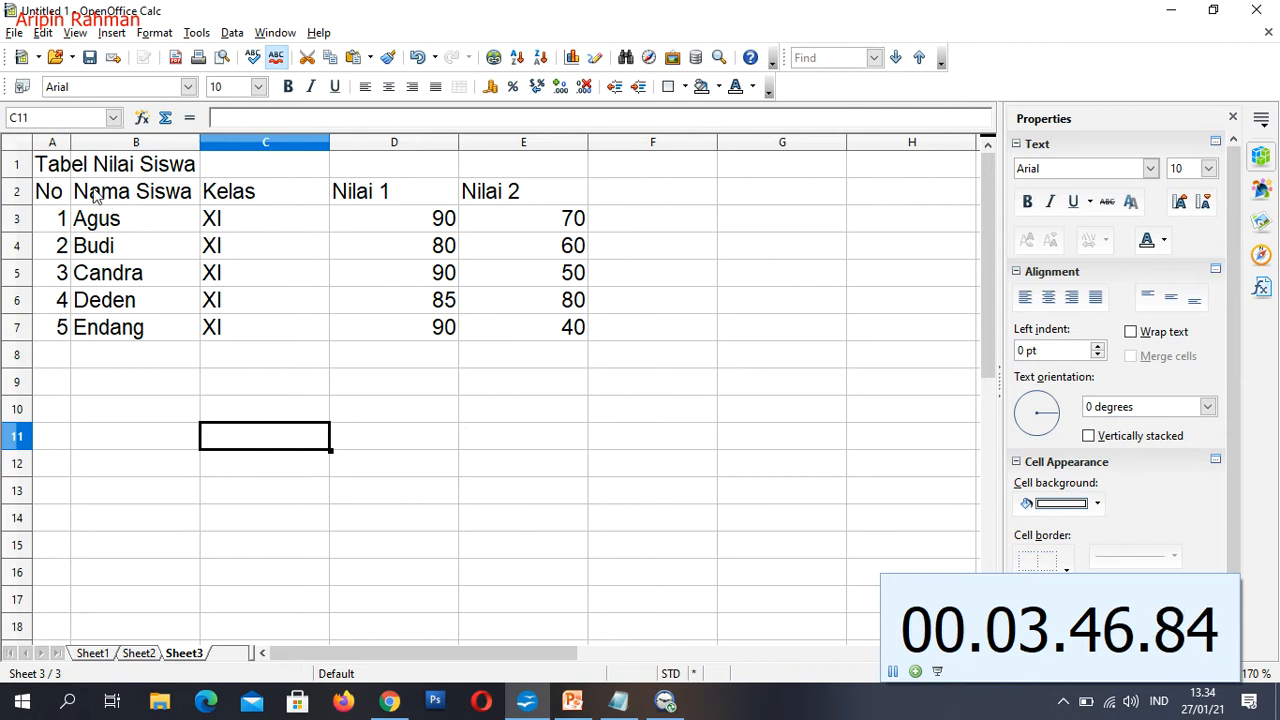
Widen the Nama Siswa column slightly and narrow the Kelas, Nilai 1 and Nilai 2 columns to about their heading widths.
mouse_move(72, 142)
left_mouse_down()
mouse_move(148, 141)
mouse_move(72, 142)
left_mouse_up()
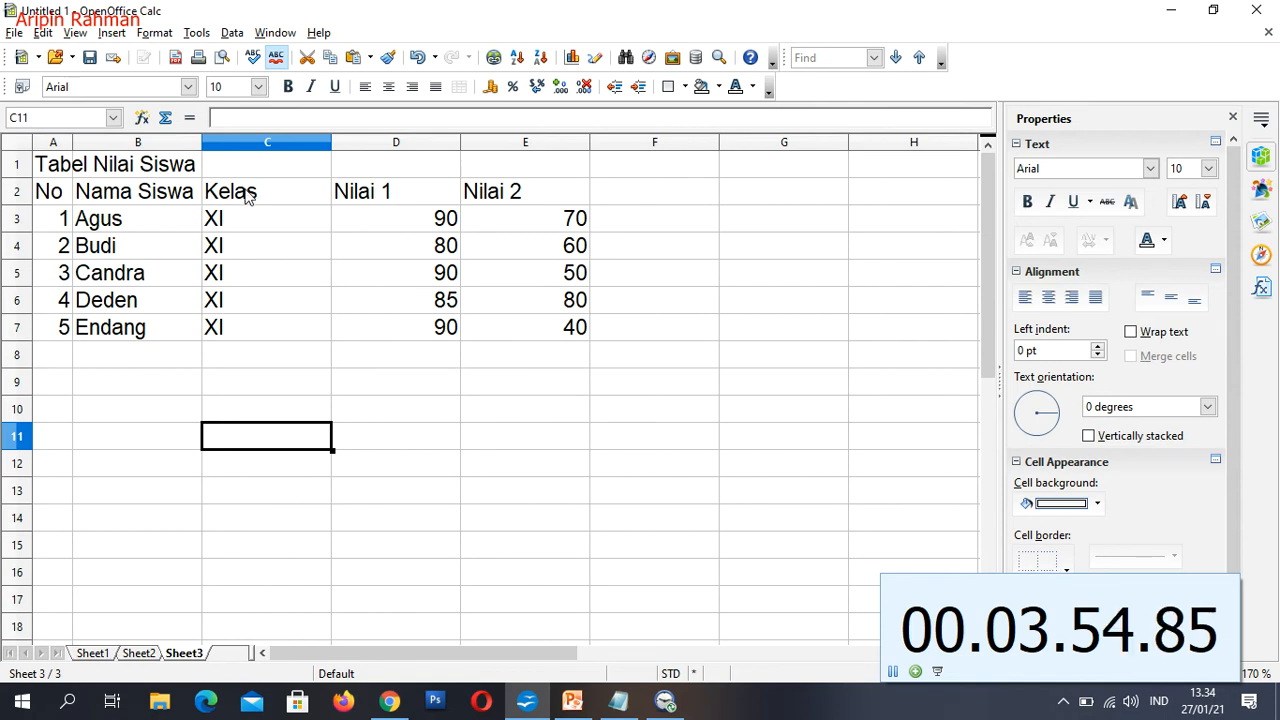
left_click_drag(201, 142, 232, 148)
left_click_drag(364, 142, 294, 142)
left_click_drag(421, 143, 366, 143)
left_click_drag(494, 142, 440, 142)
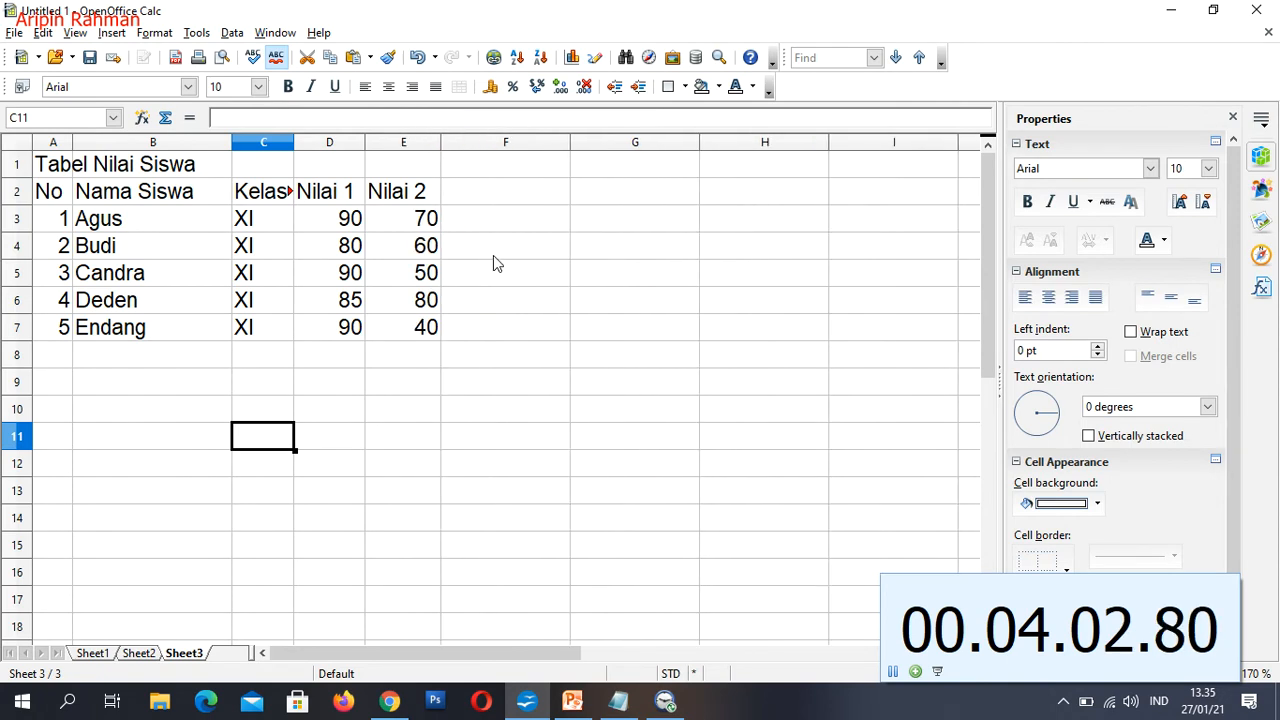
left_click(539, 306)
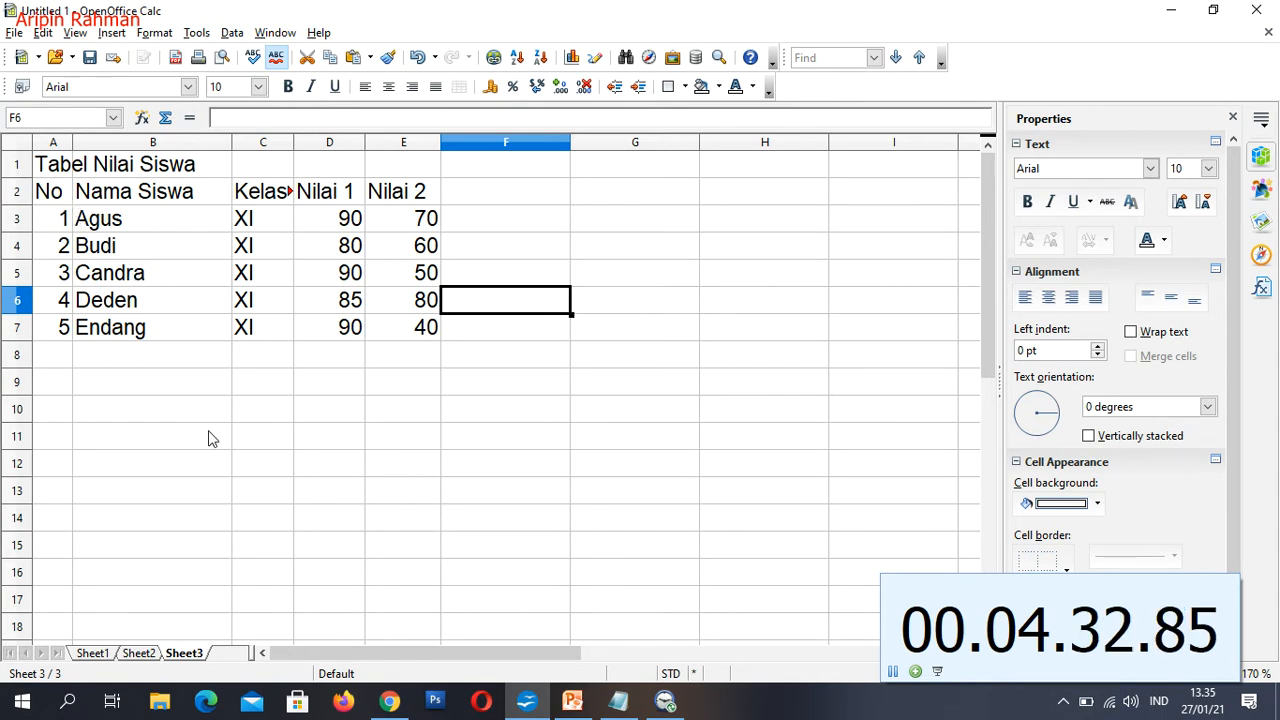
Apply borders to all cells of the score table in A2:E7, both around the outside and between the cells.
left_click_drag(60, 195, 412, 332)
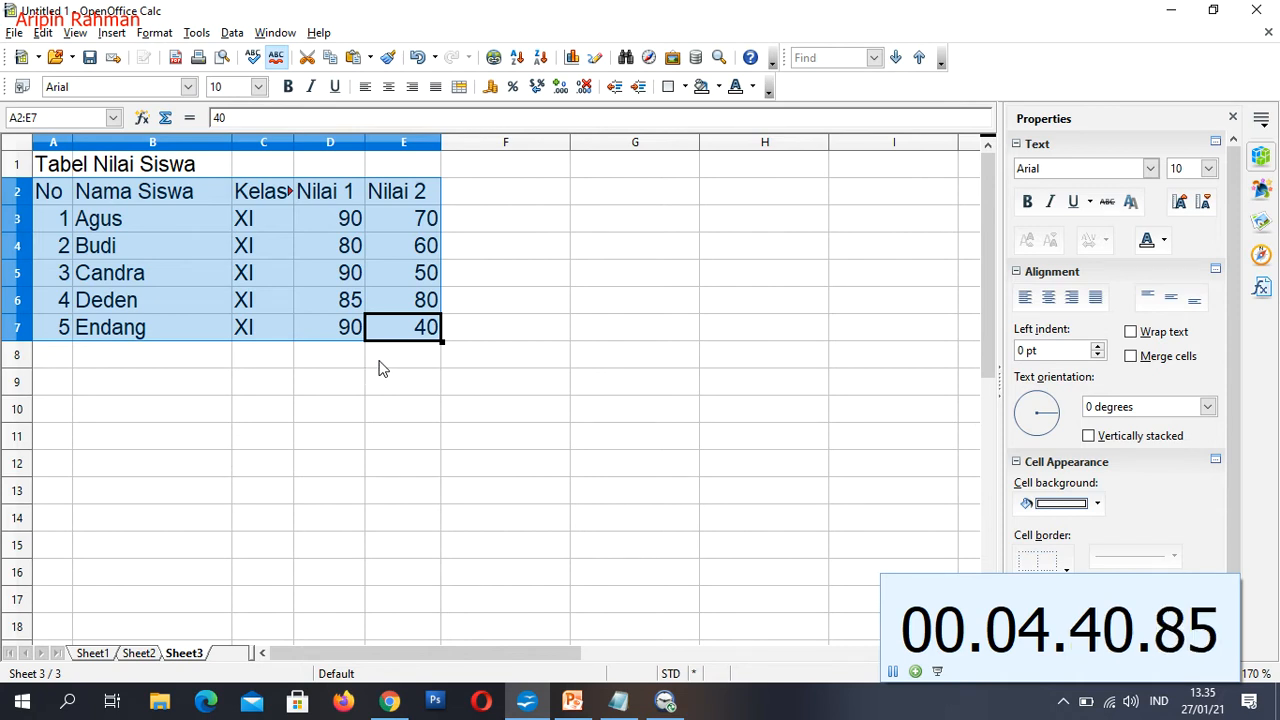
scroll(786, 420, "down", 1)
scroll(710, 389, "up", 1)
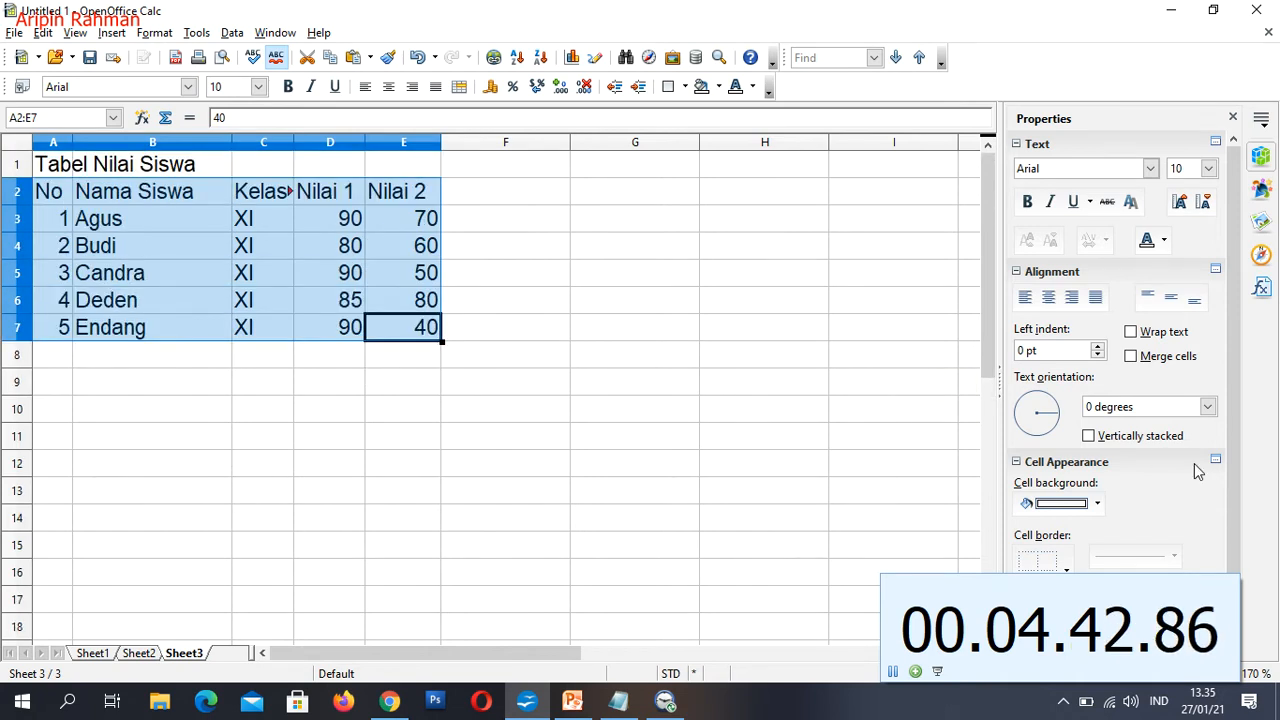
left_click_drag(1137, 594, 786, 591)
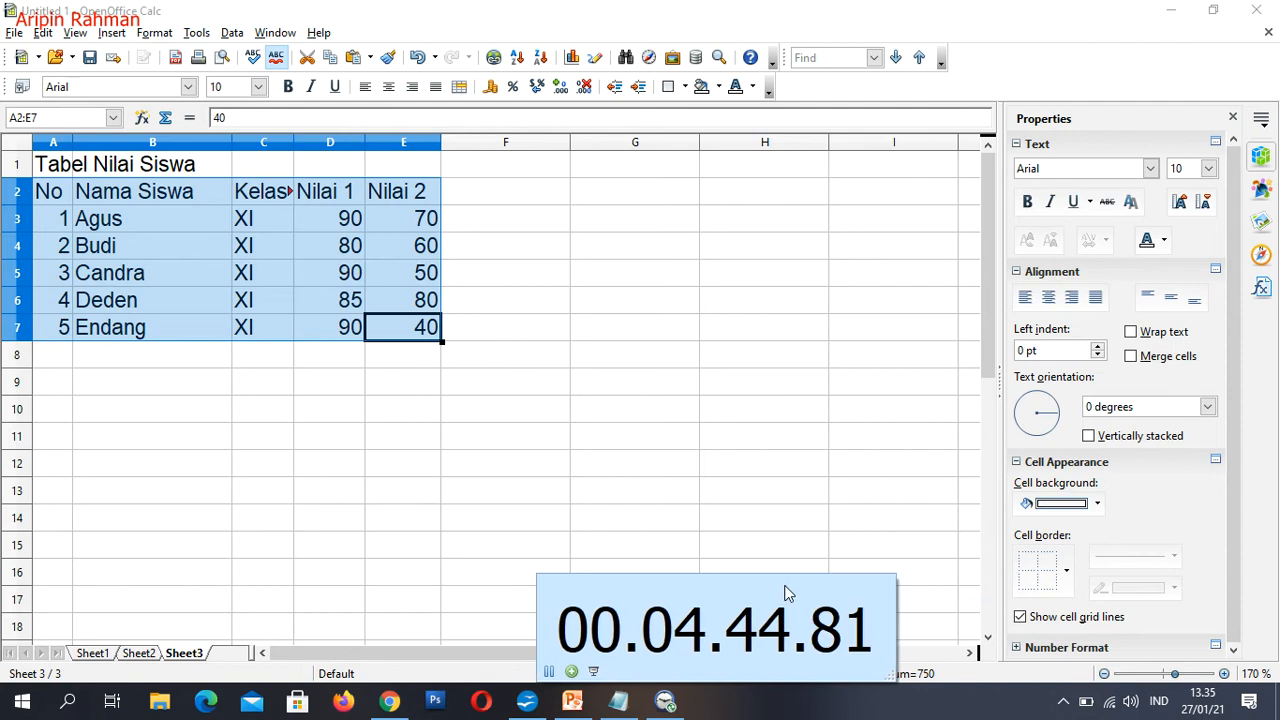
left_click(1234, 458)
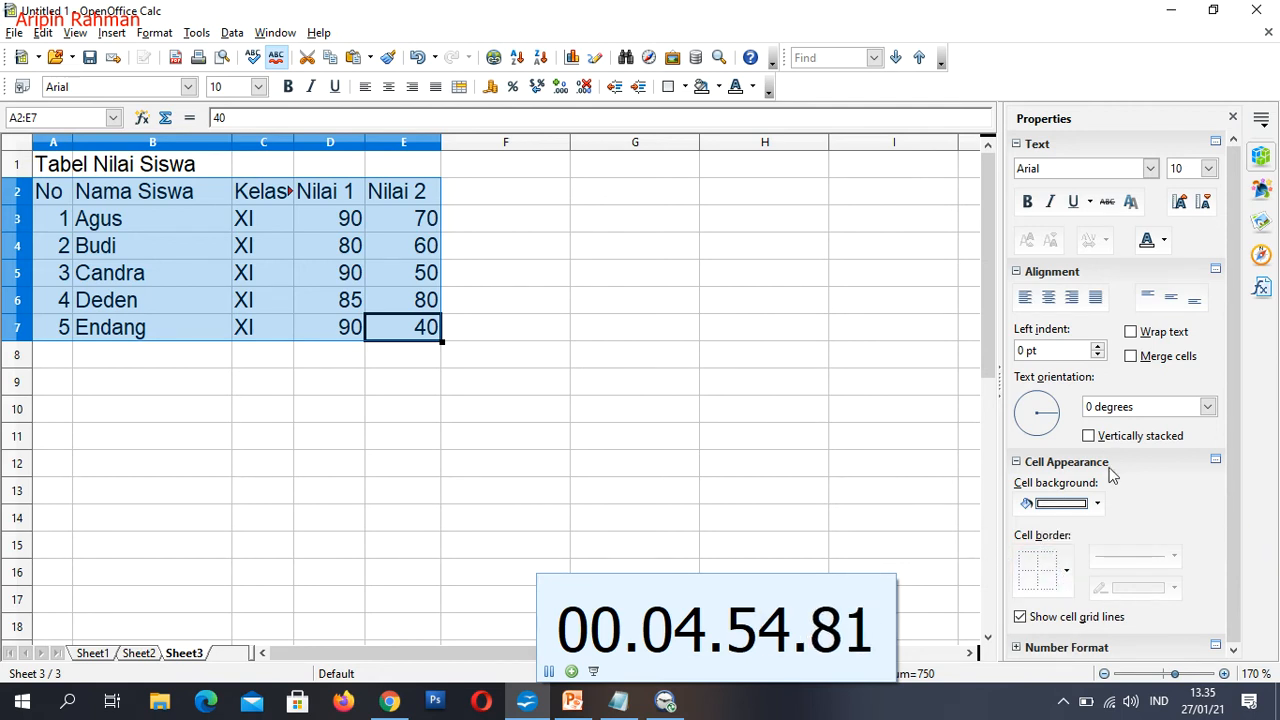
left_click(1067, 573)
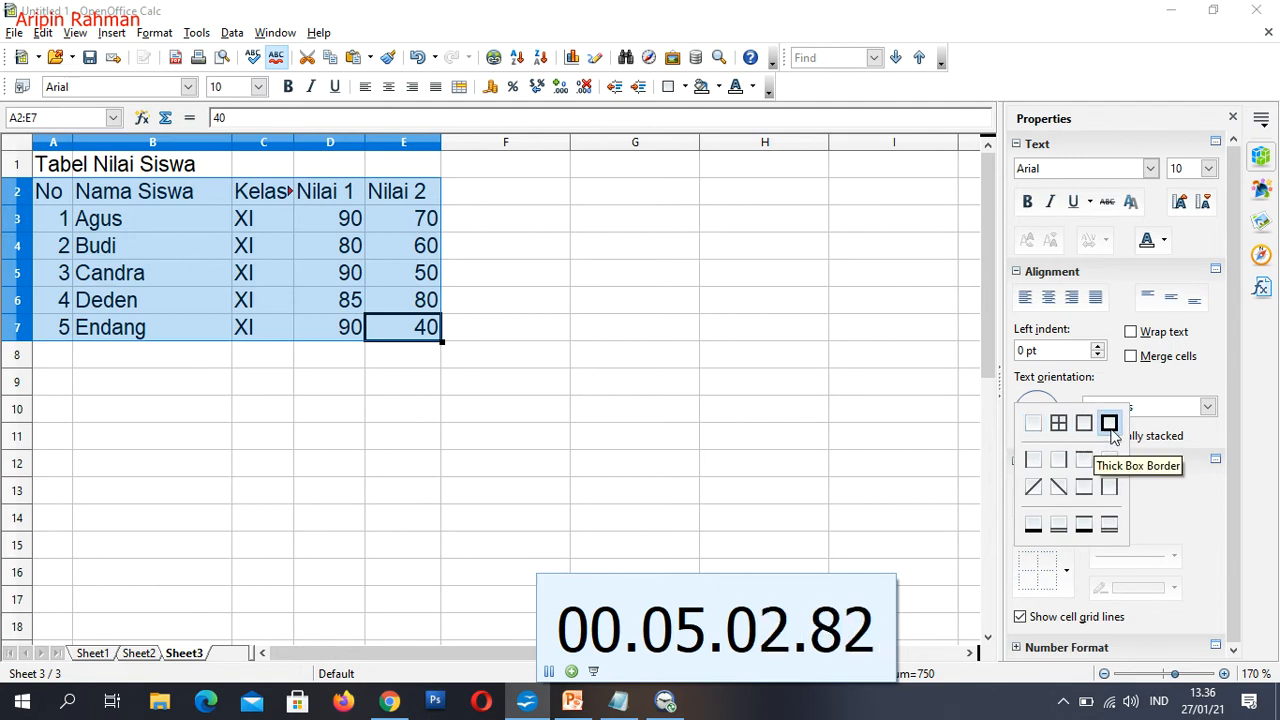
left_click(1059, 425)
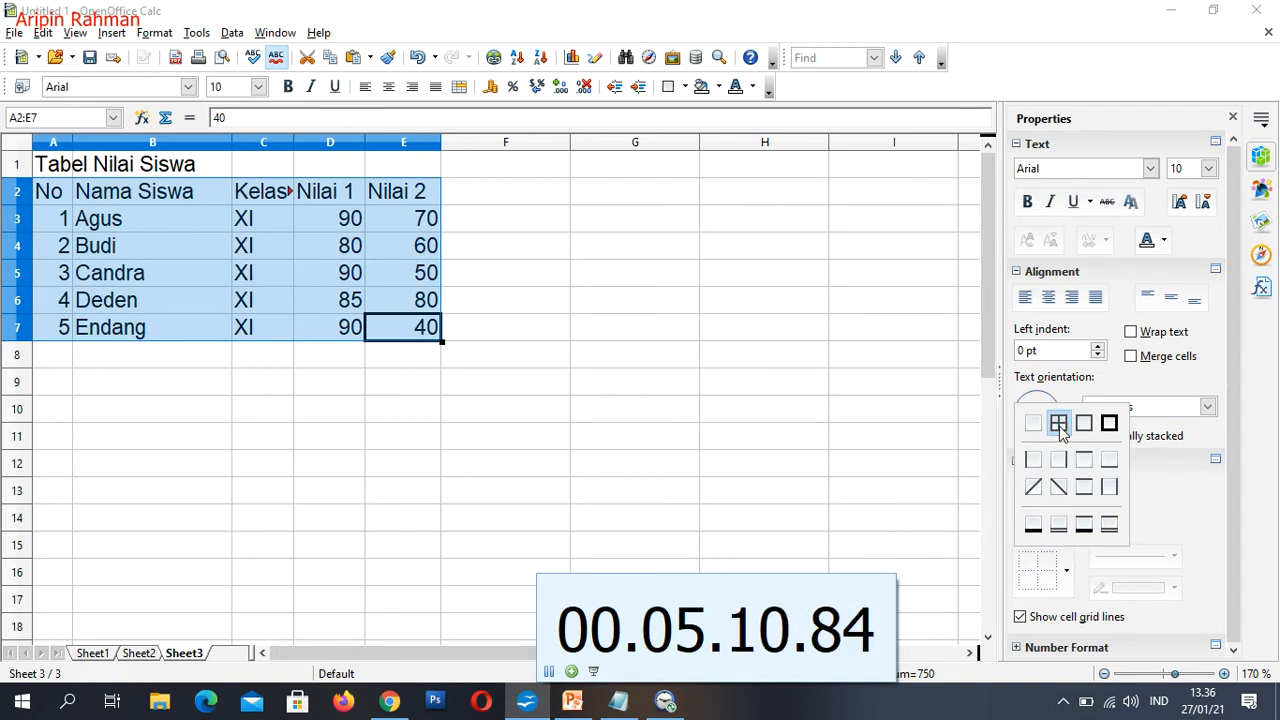
left_click(620, 330)
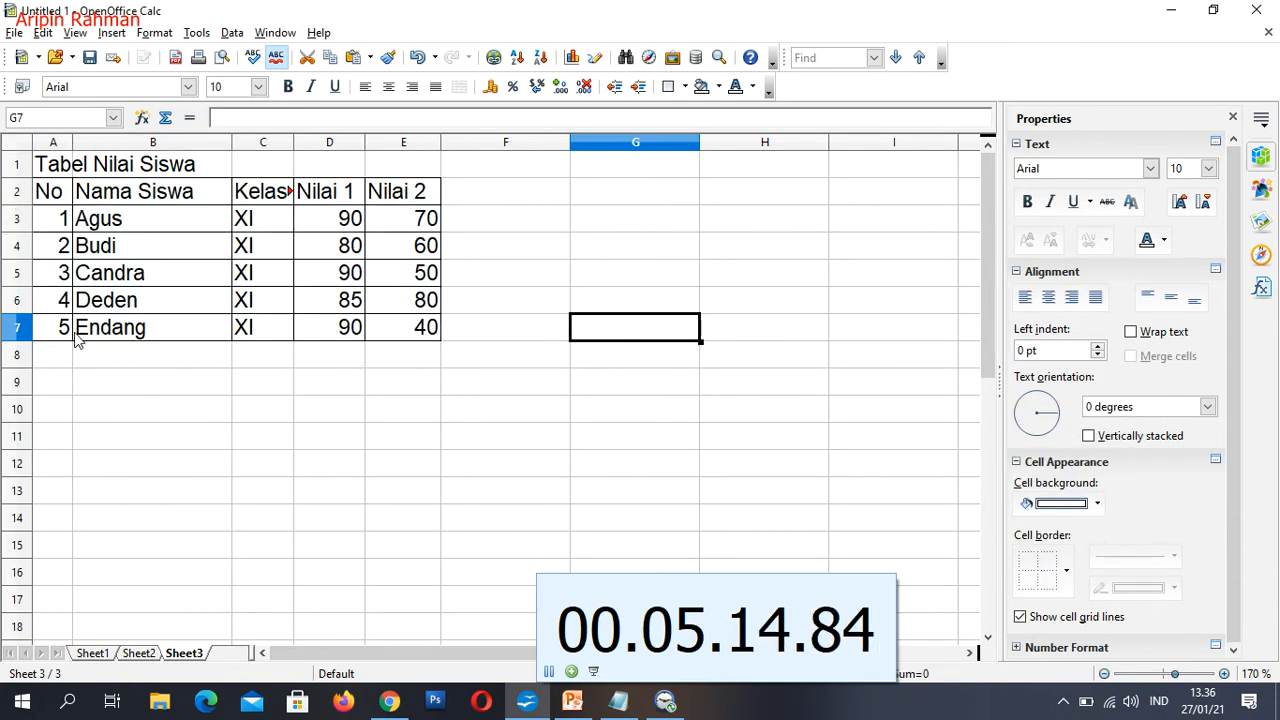
left_click(189, 387)
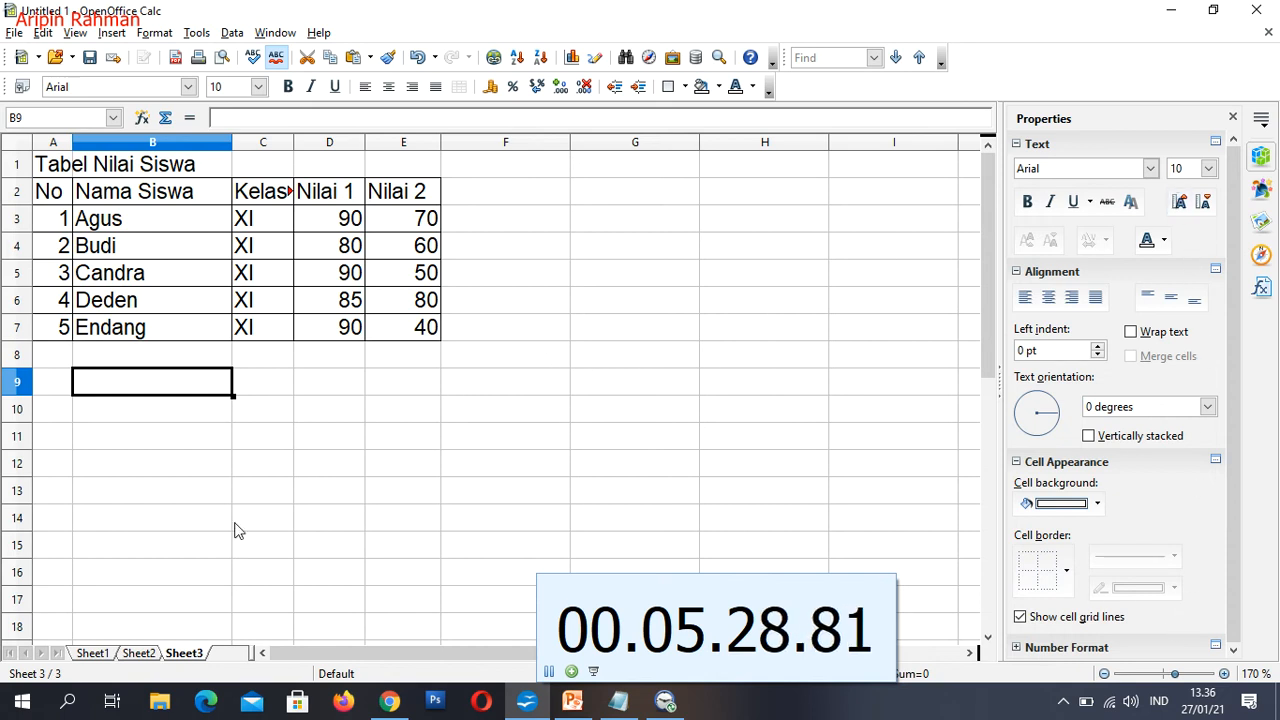
On Sheet1, correct the matematika example for Bagi in C12 to 10:2.
left_click(92, 653)
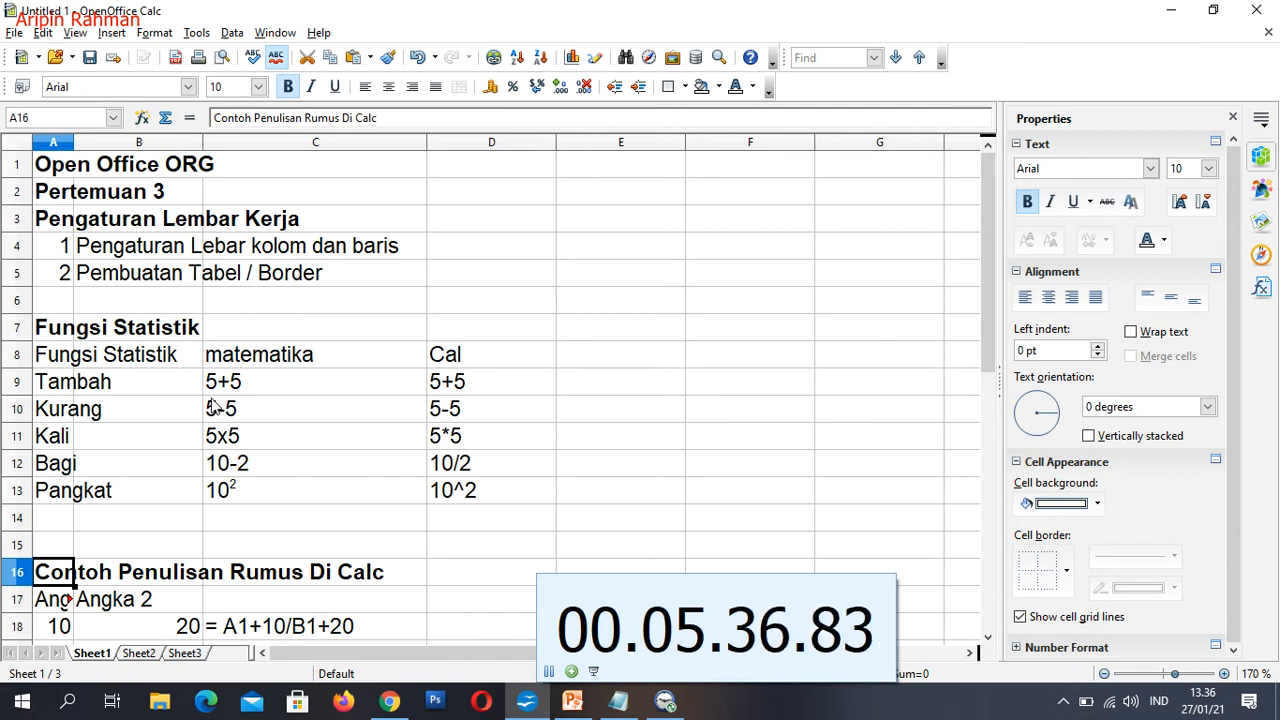
scroll(240, 422, "down", 1)
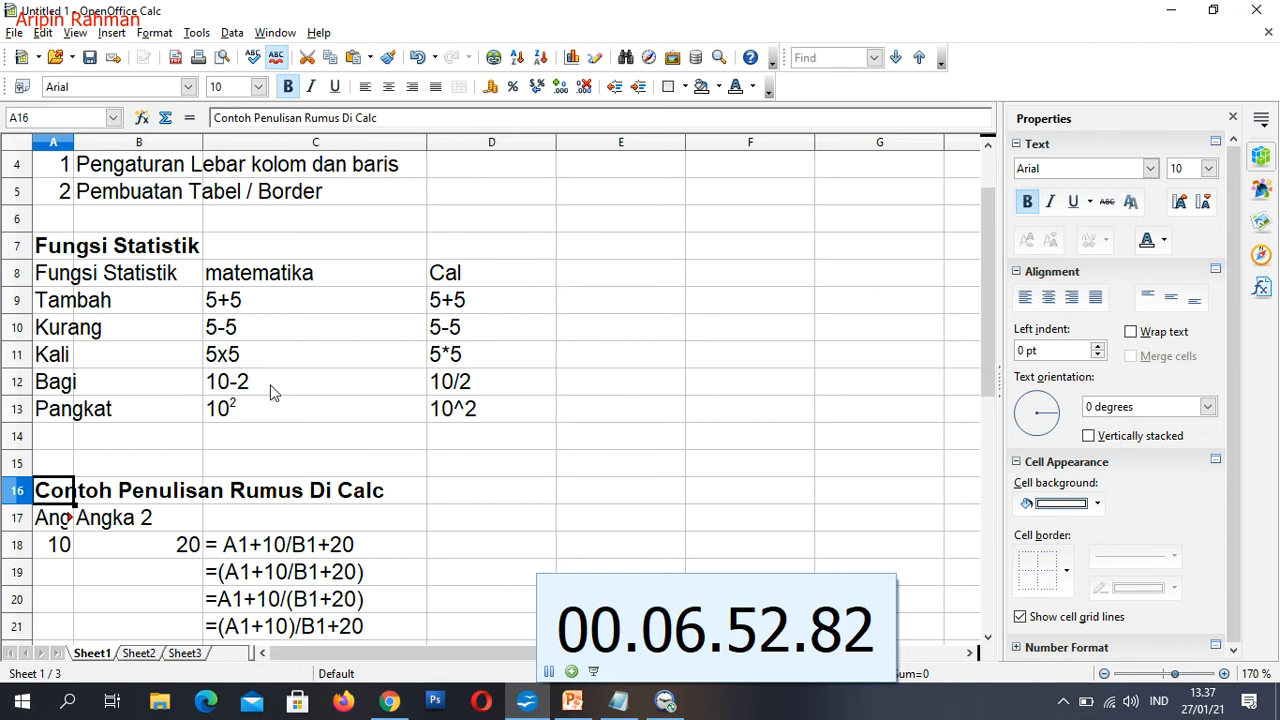
left_click(228, 390)
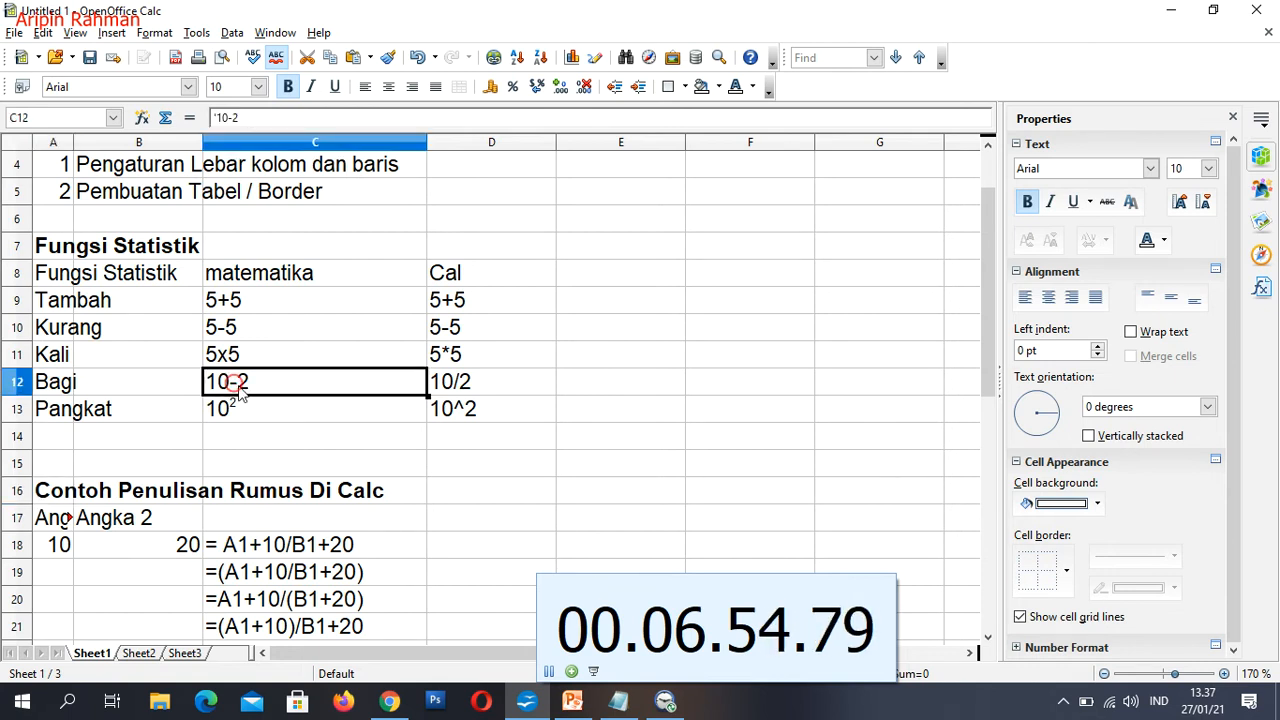
double_click(259, 385)
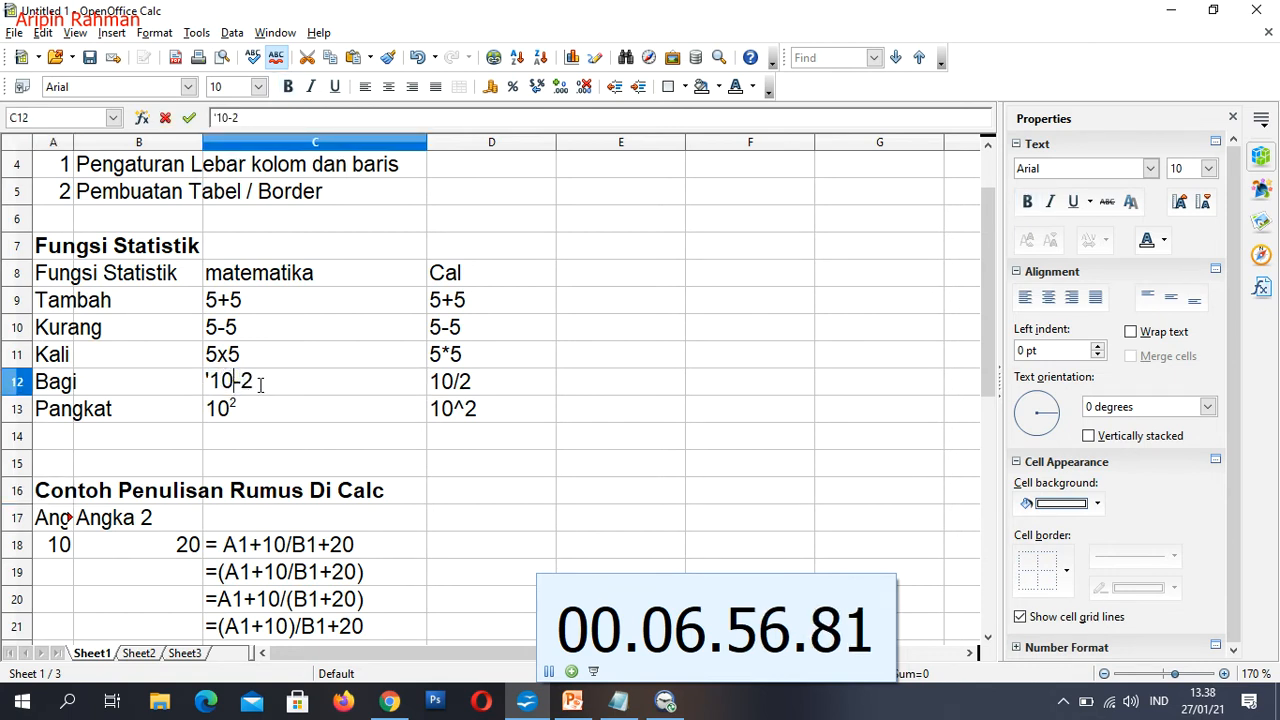
key("BackSpace")
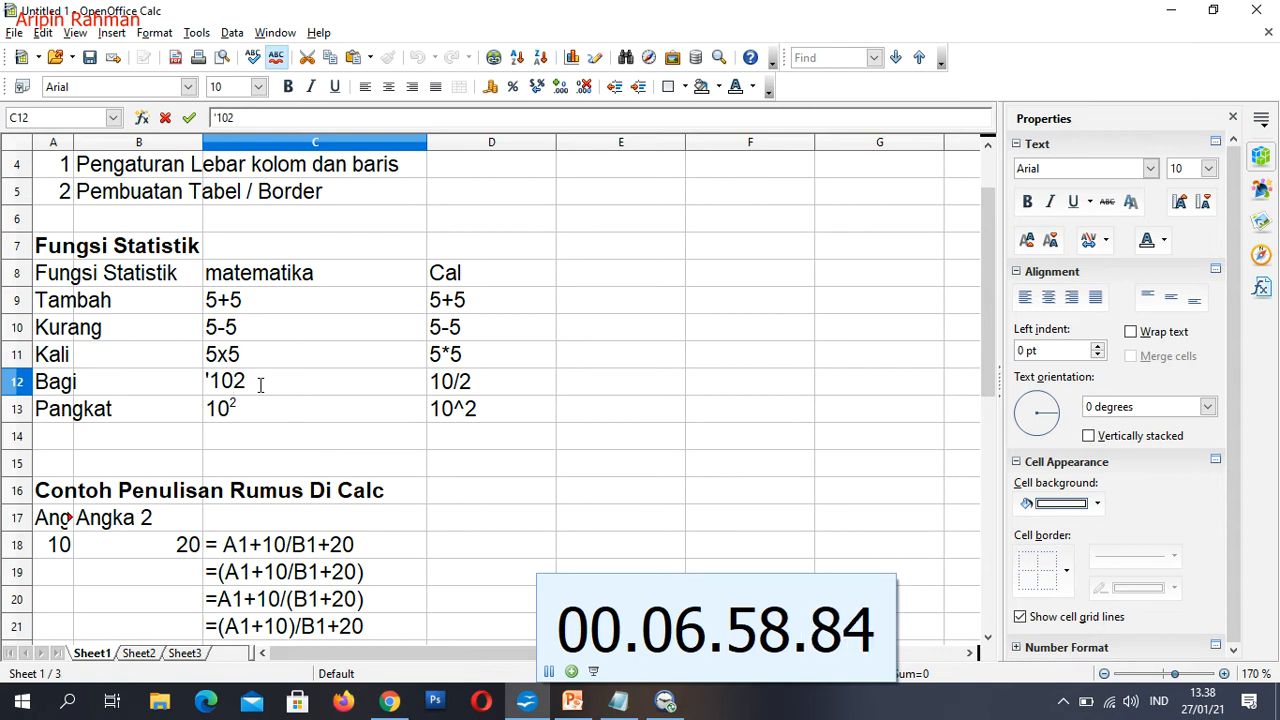
type(":")
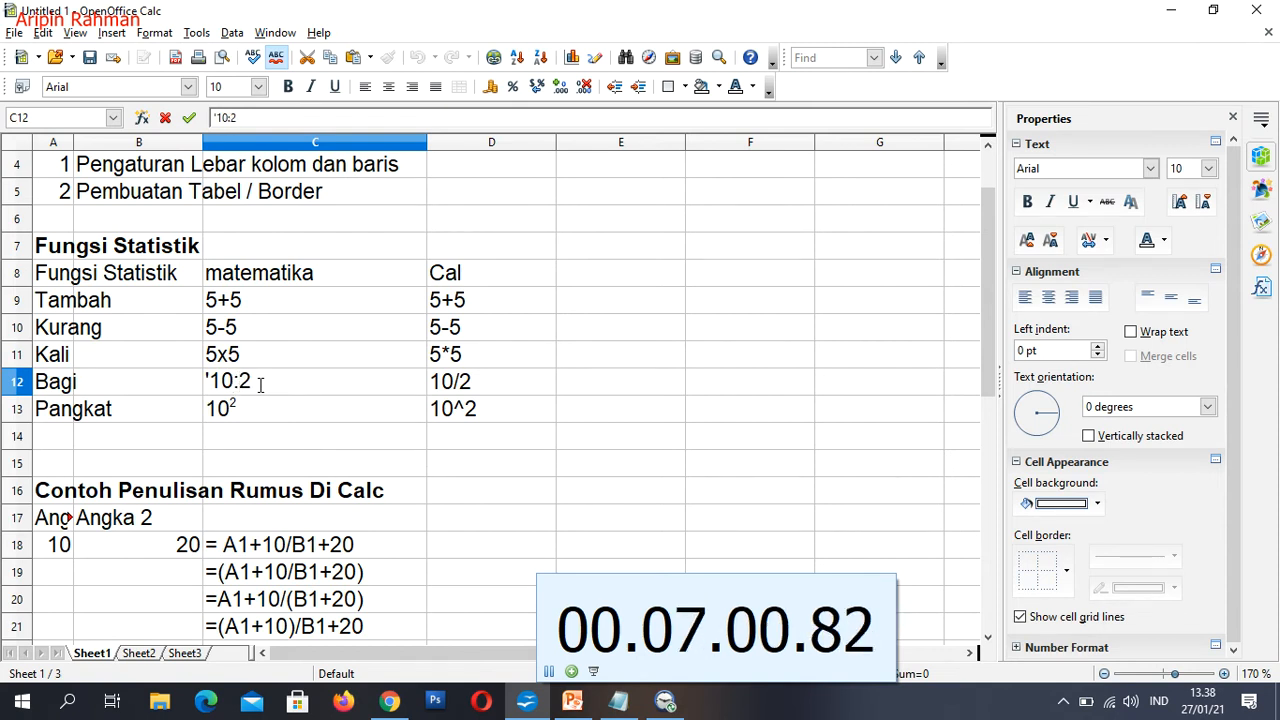
key("Return")
left_click(259, 385)
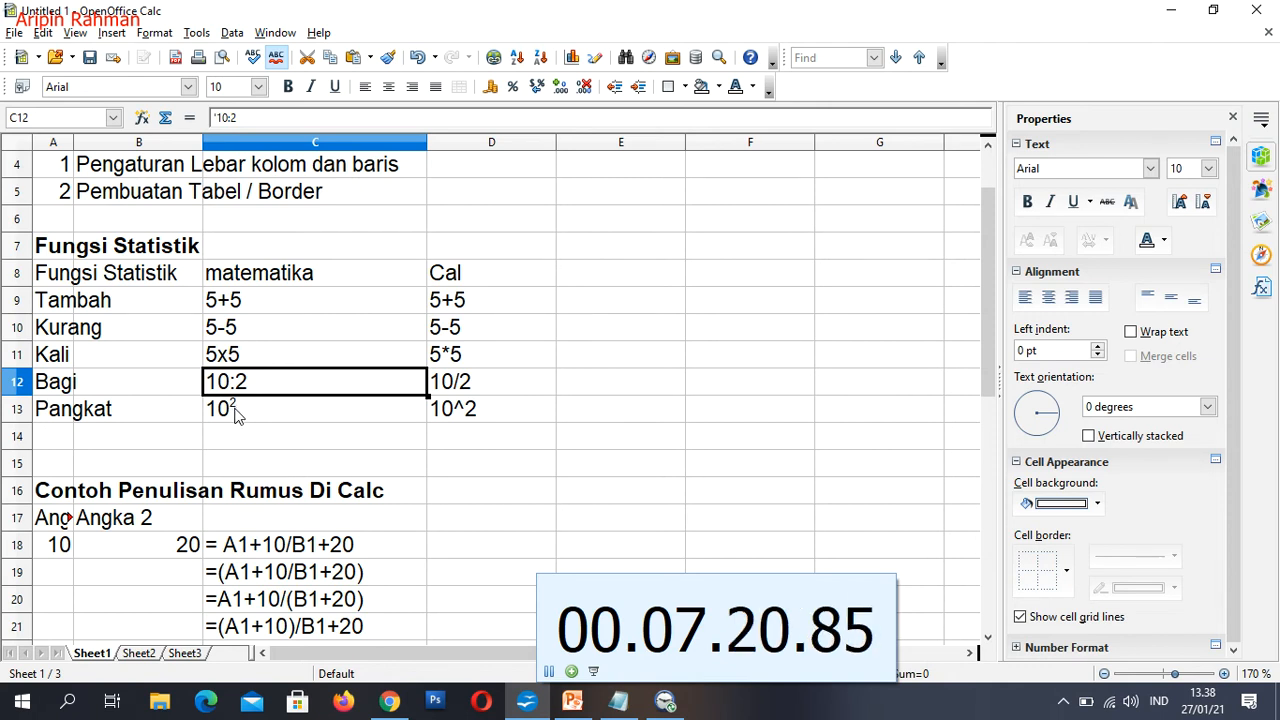
left_click(437, 402)
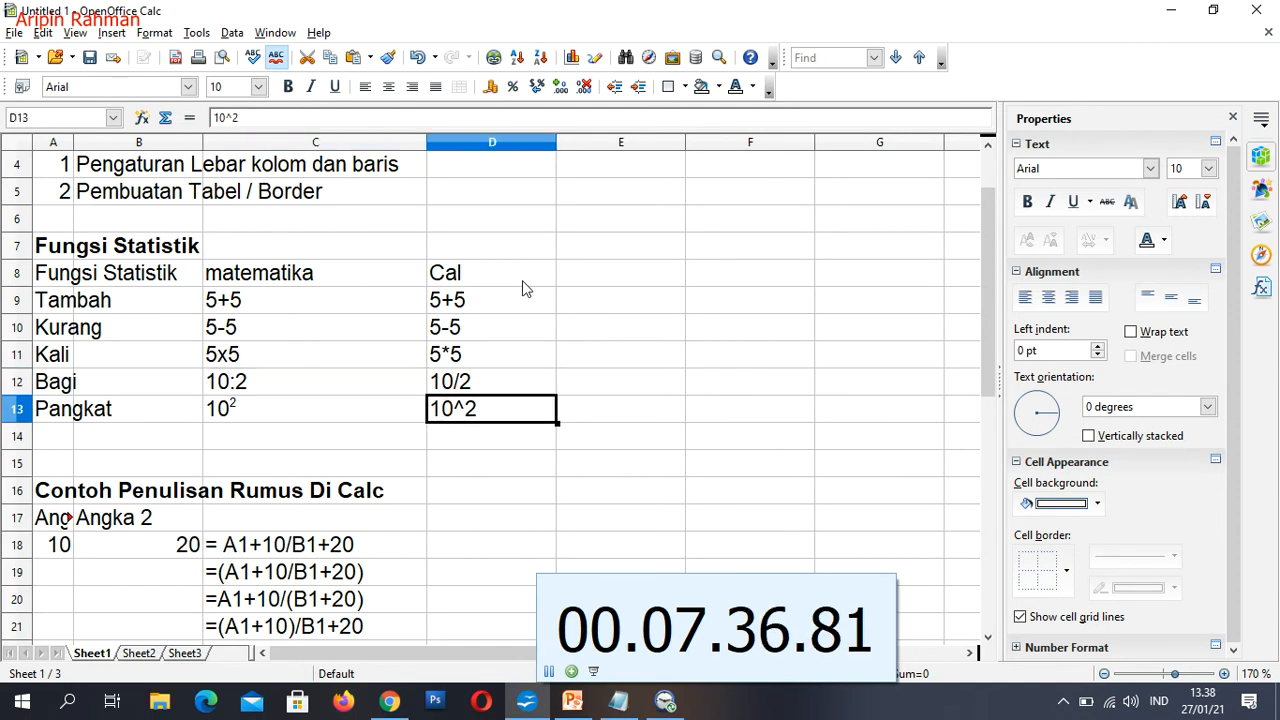
Return to Sheet3 and add the heading "Jumlah Nilai" in F2 beside Nilai 2.
left_click(197, 653)
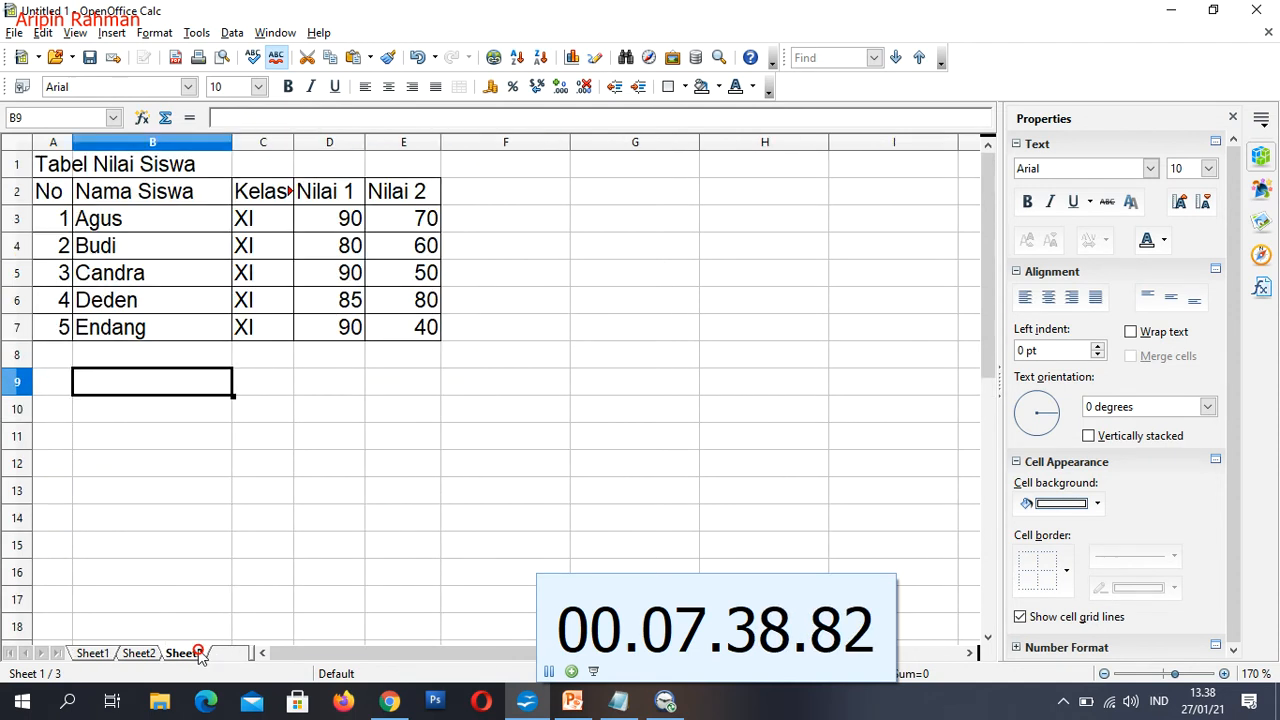
left_click(479, 227)
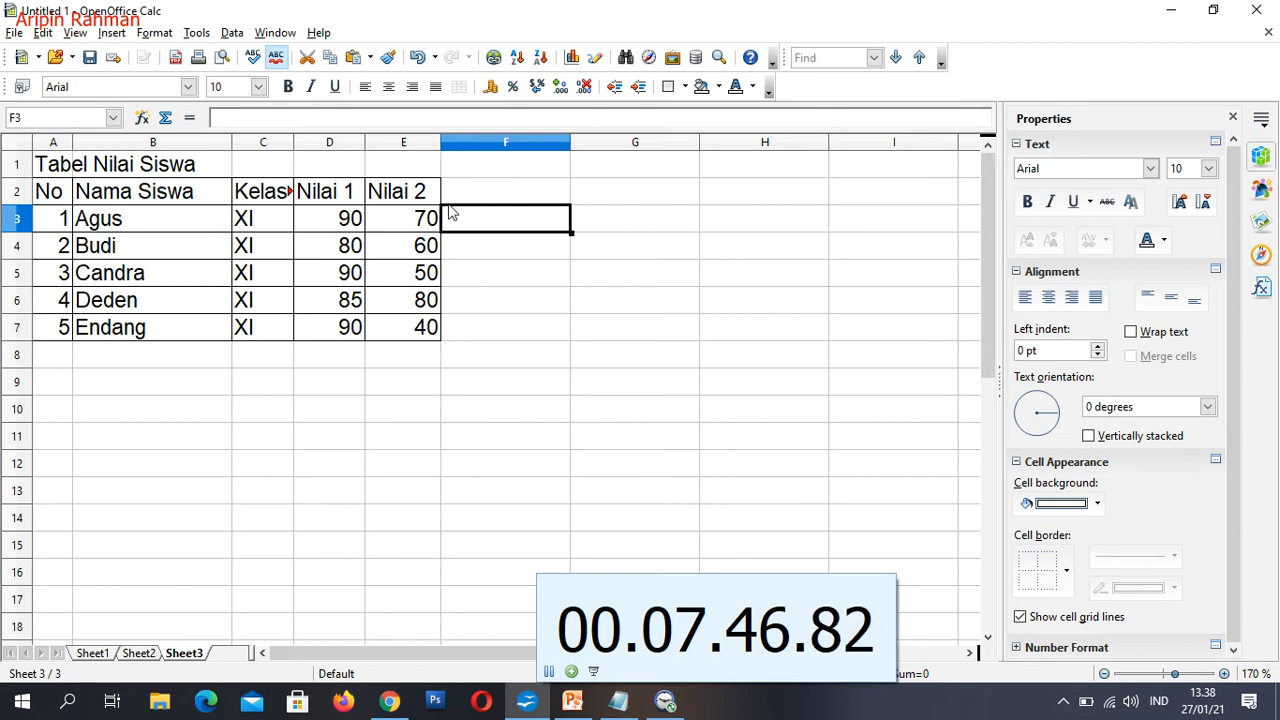
left_click(486, 194)
type("Jum")
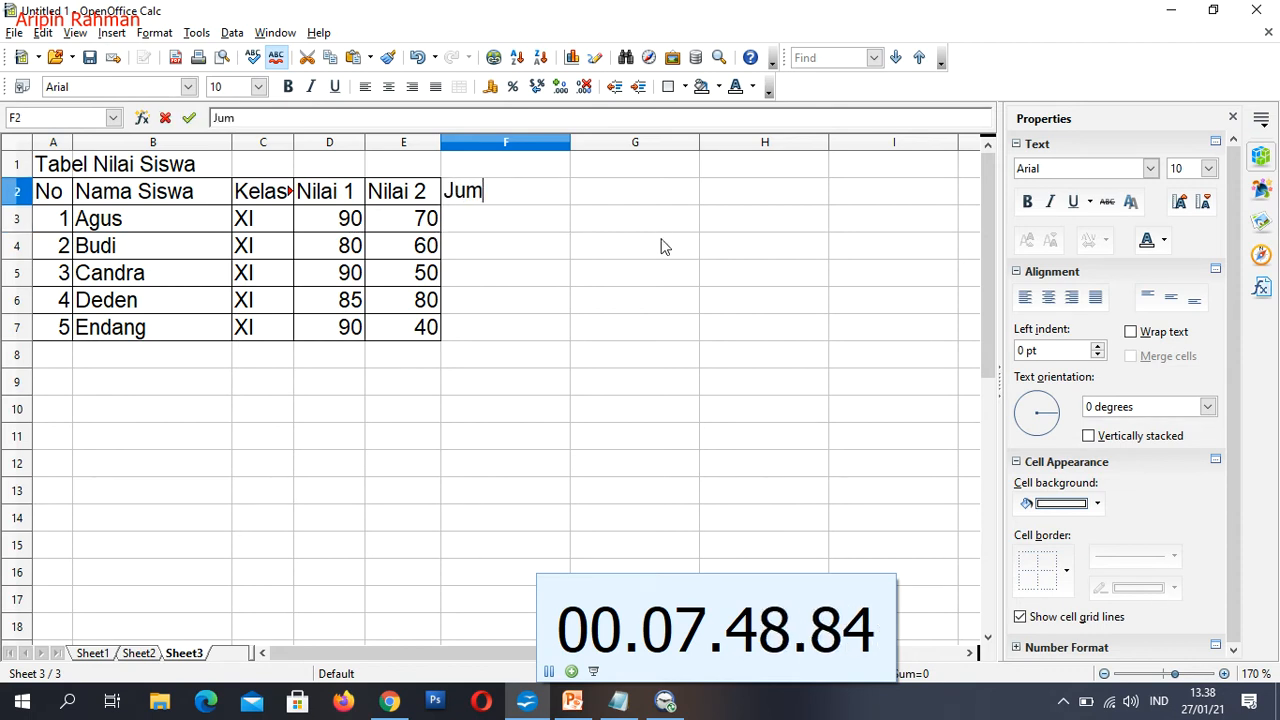
type("lah Nilai")
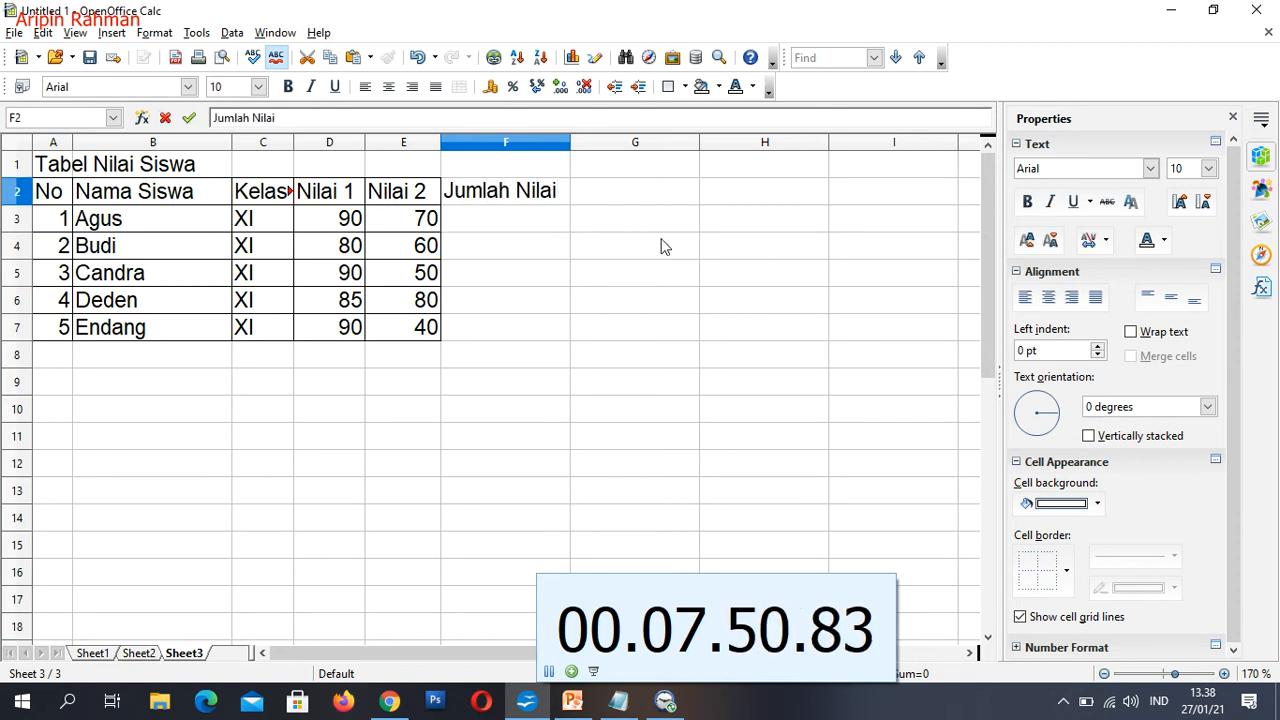
key("Return")
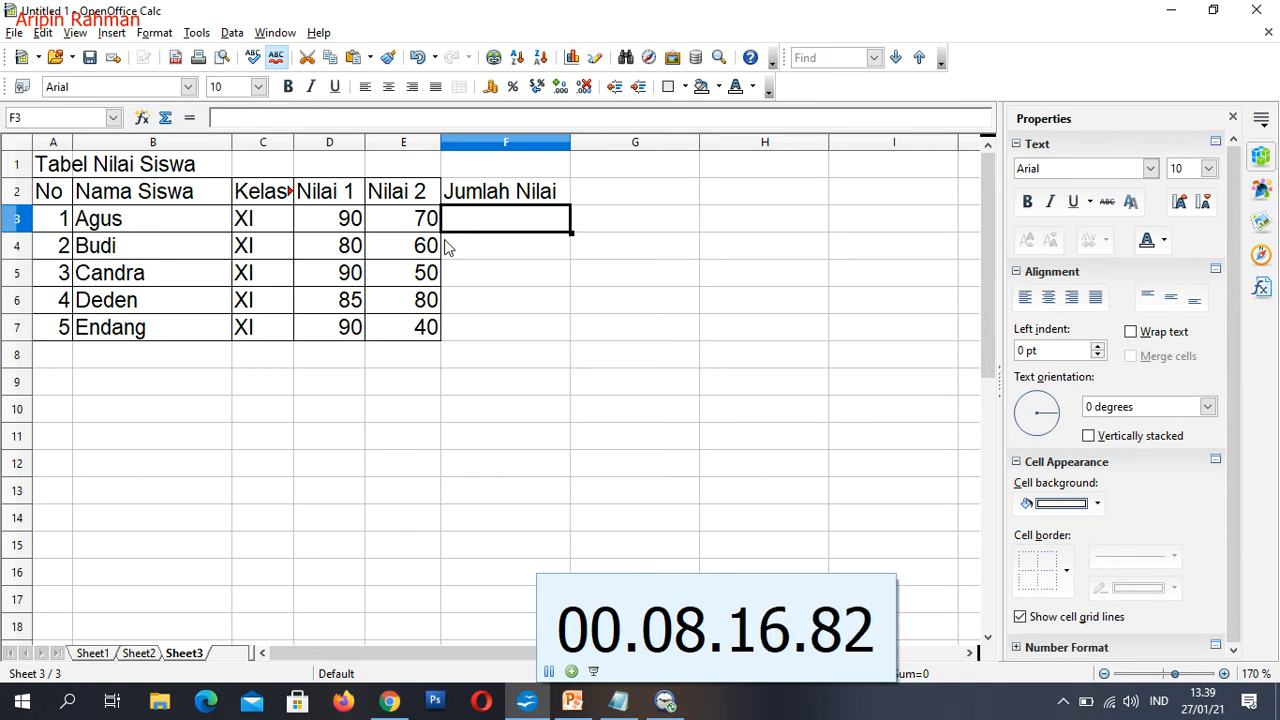
Examine the cell addresses of the Nilai 1 and Nilai 2 scores for the first two students.
type("=")
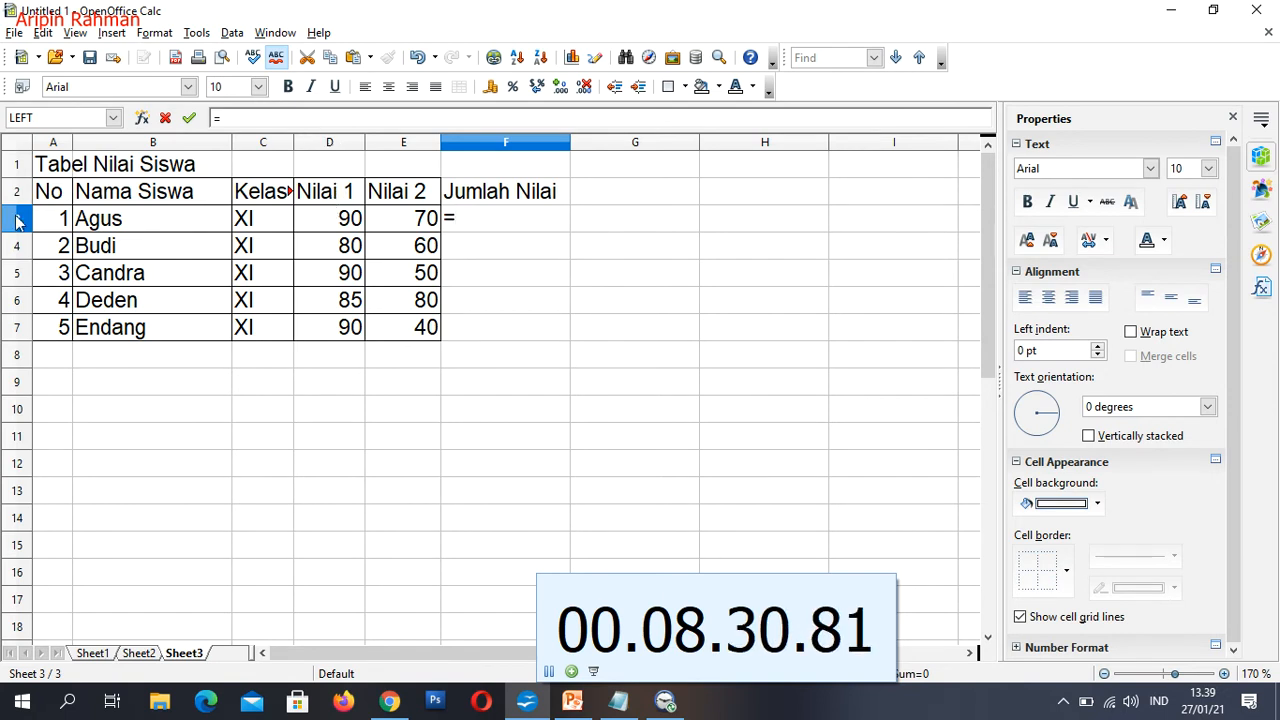
key("Escape")
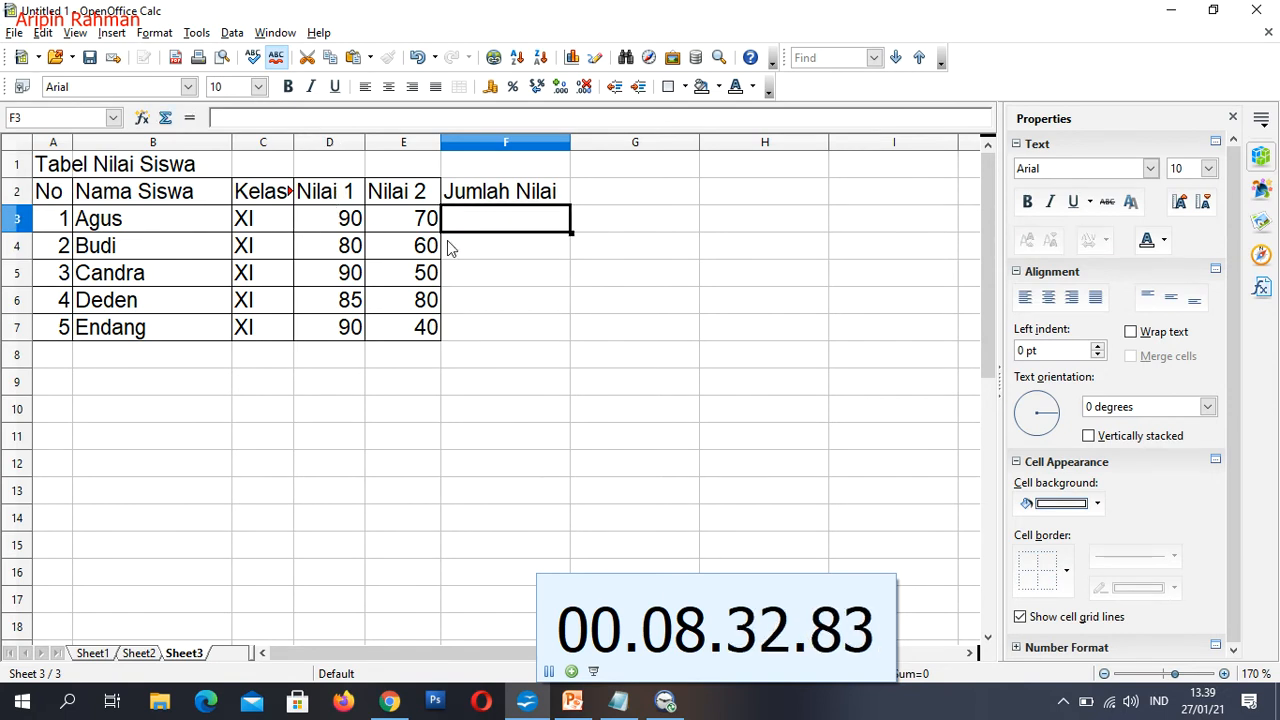
left_click(334, 220)
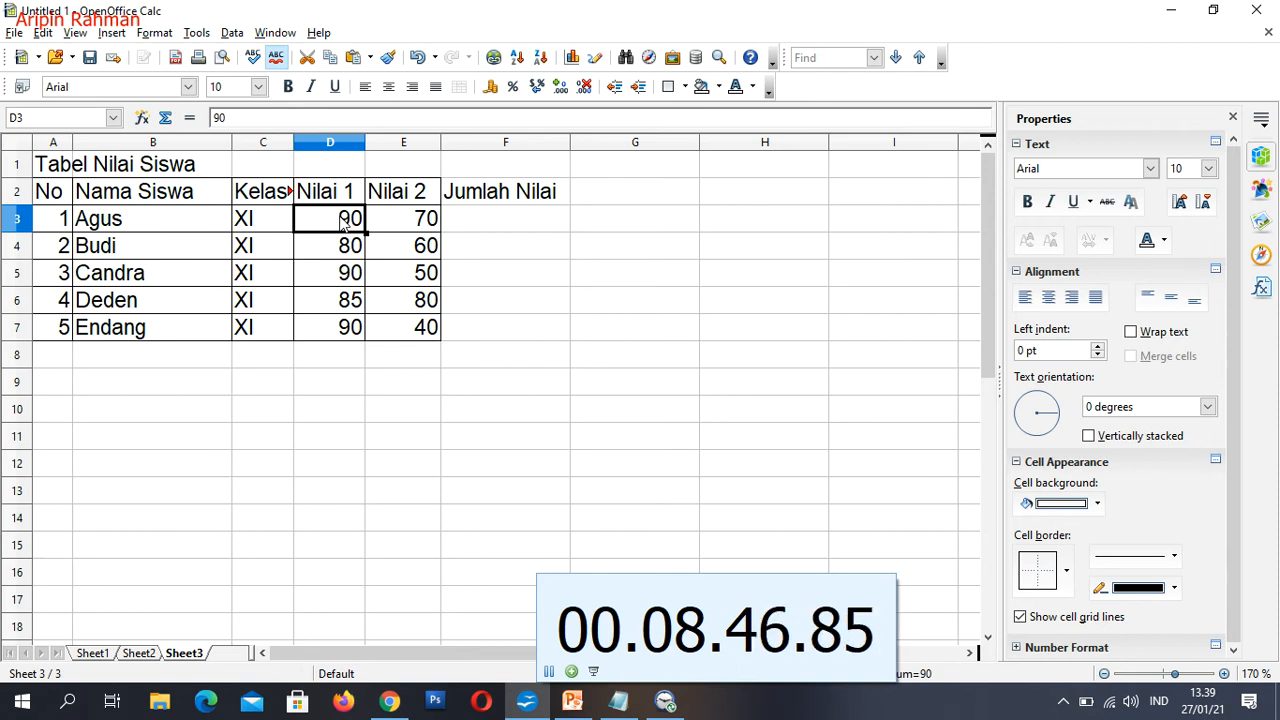
left_click(428, 224)
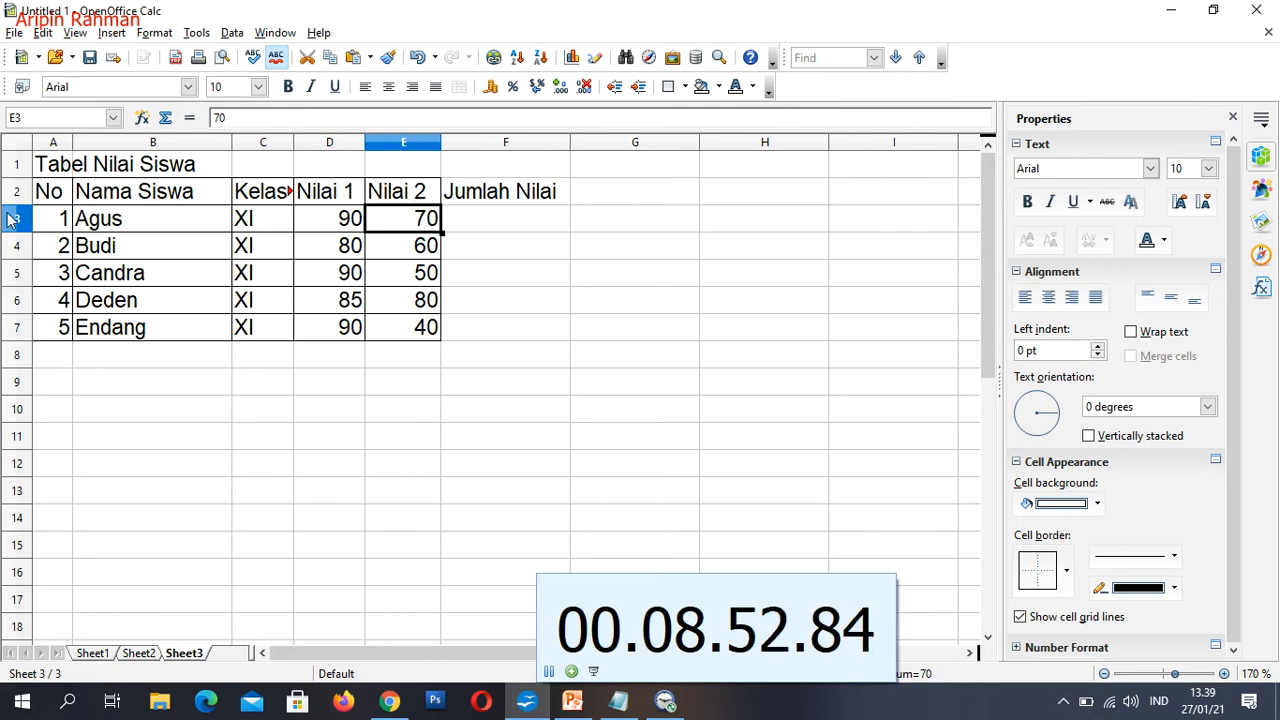
left_click(343, 252)
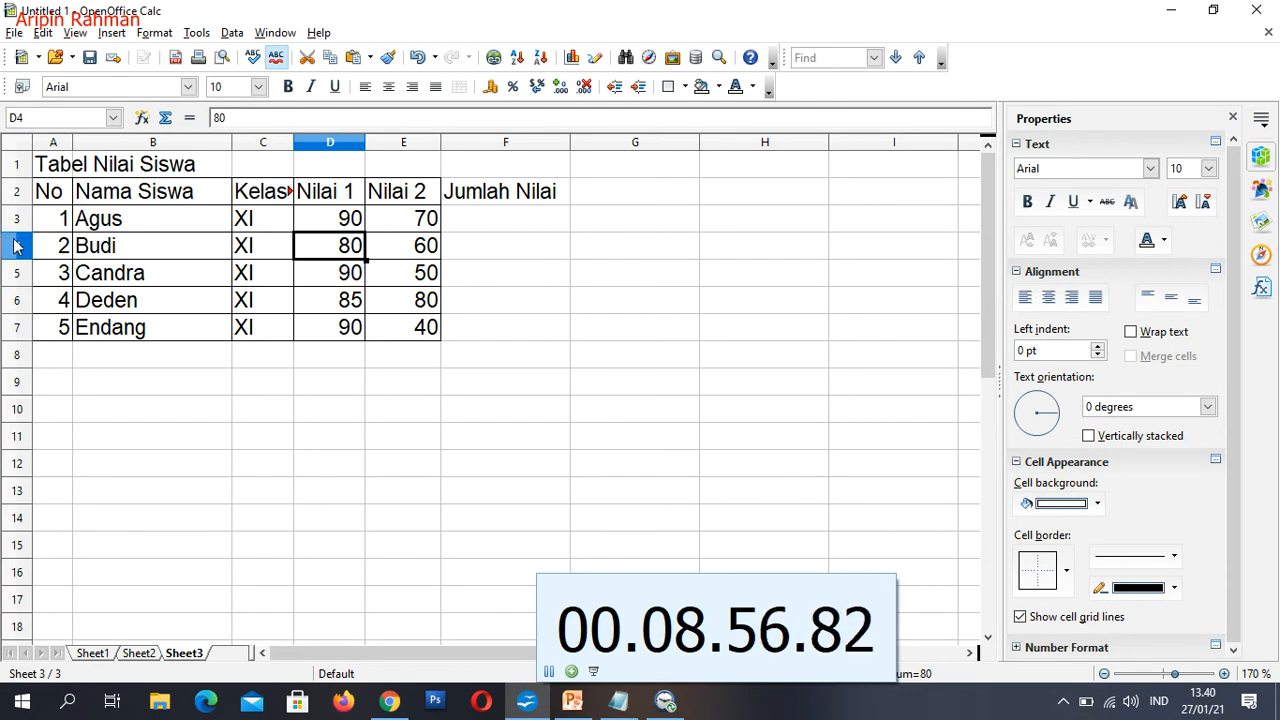
left_click(412, 247)
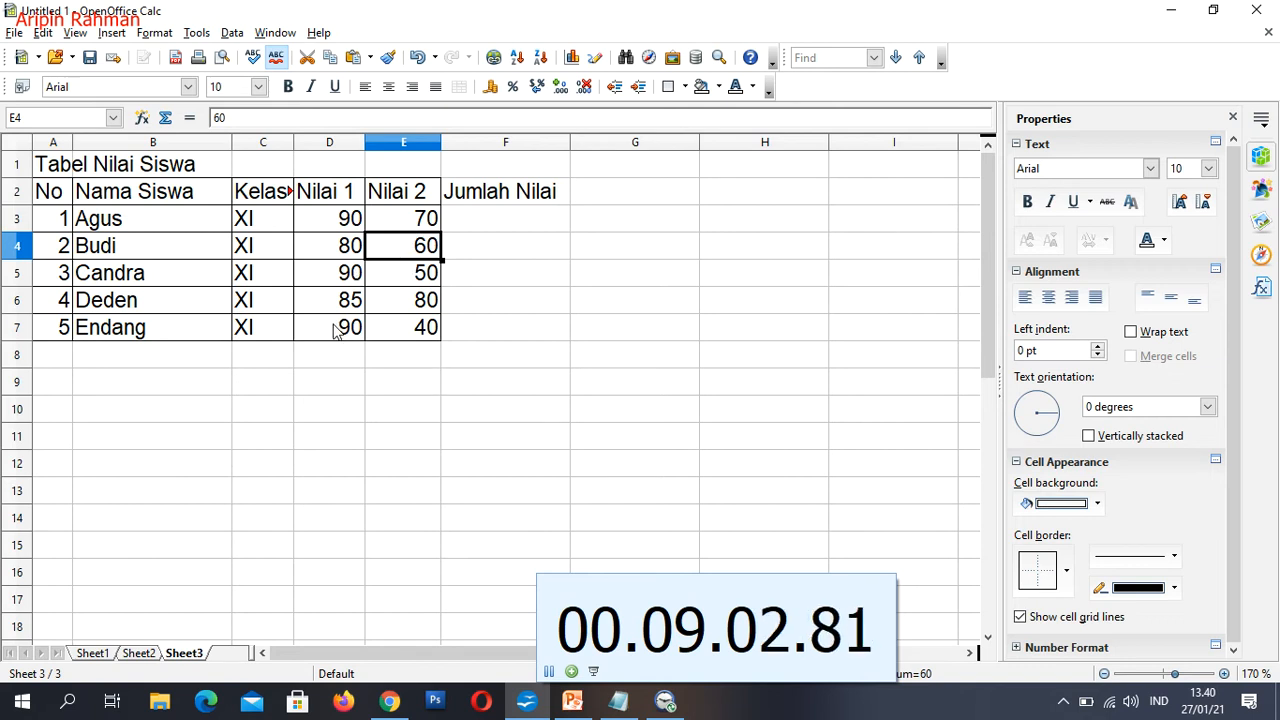
left_click(341, 219)
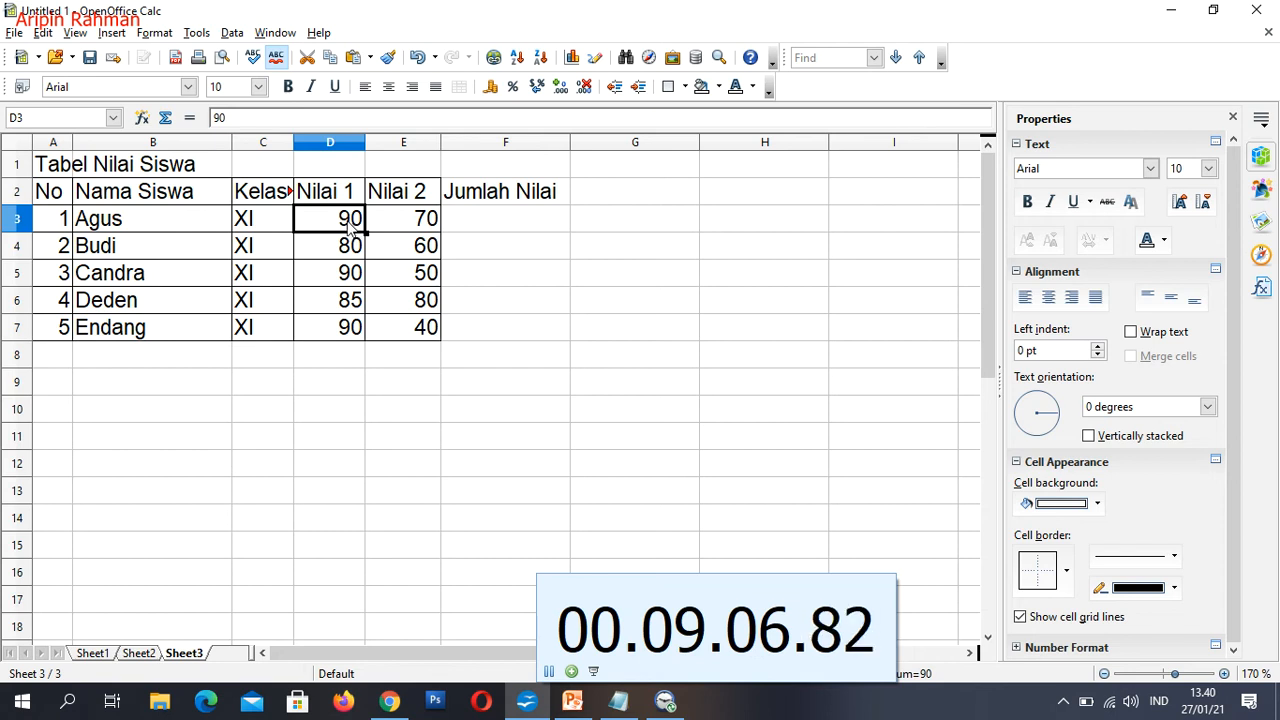
Enter the fixed-number formula =90+70 in F3 as the first student's Jumlah Nilai.
left_click(502, 222)
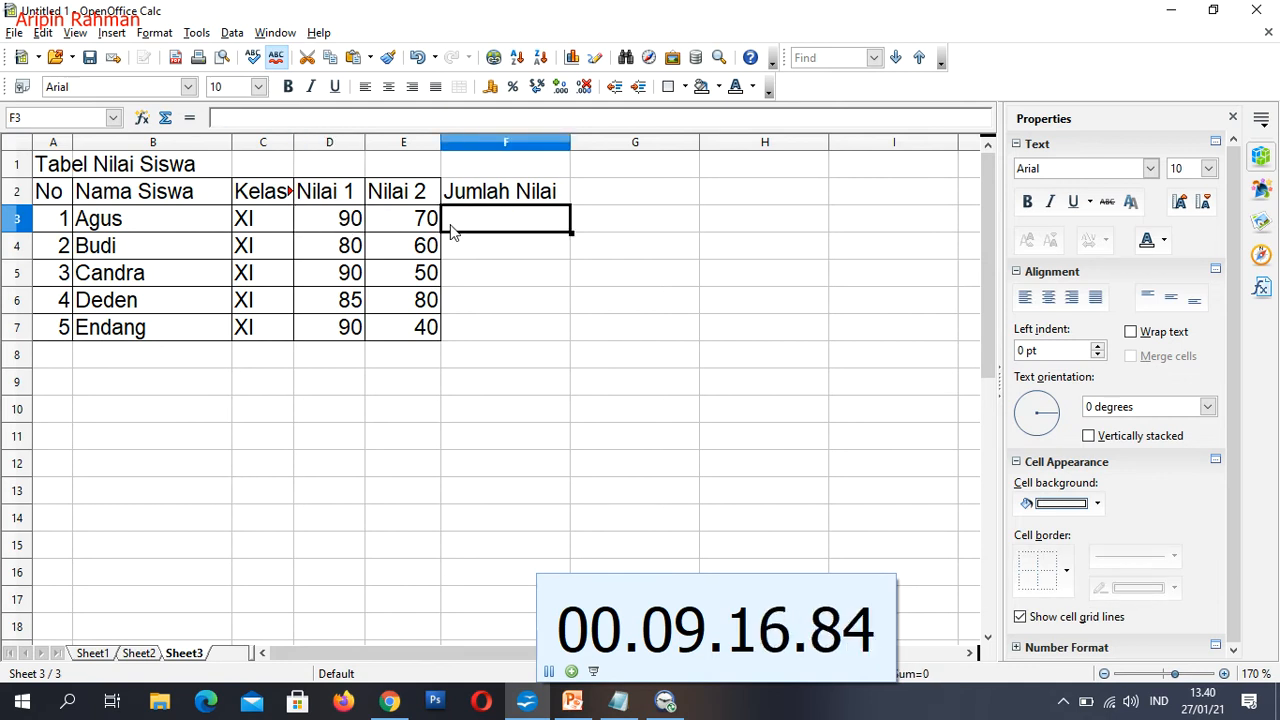
type("=9")
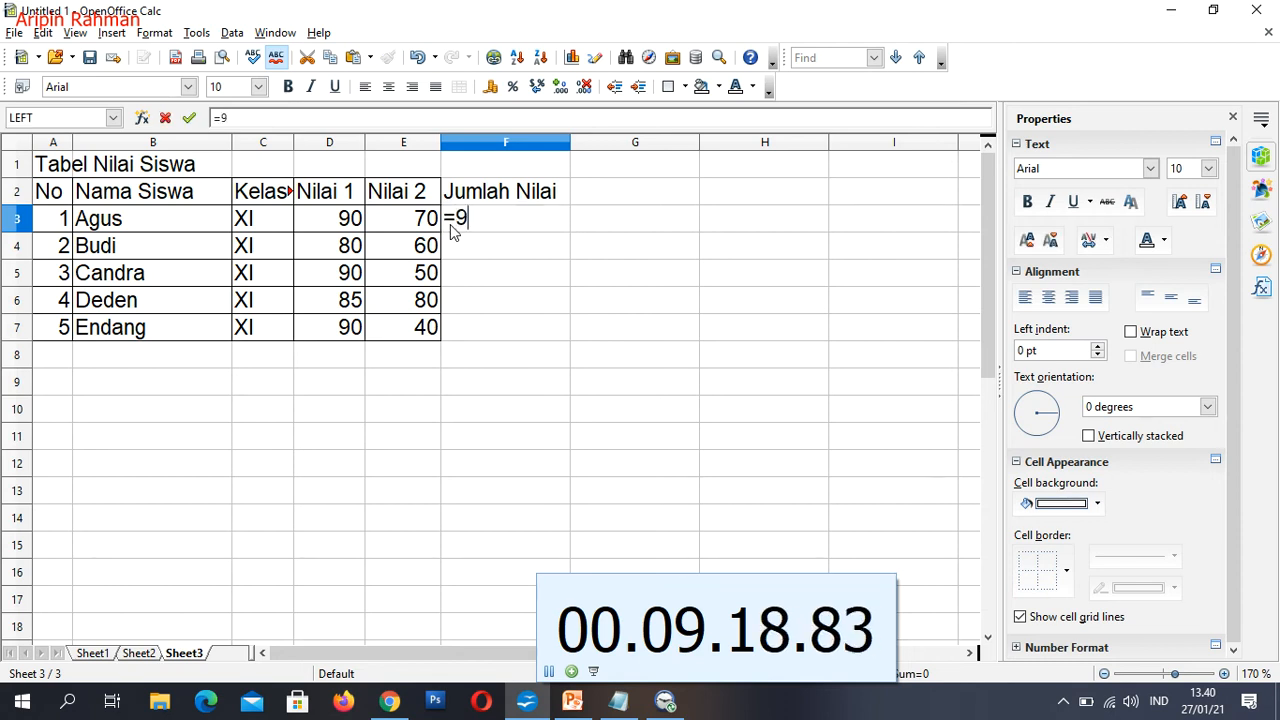
type("0+")
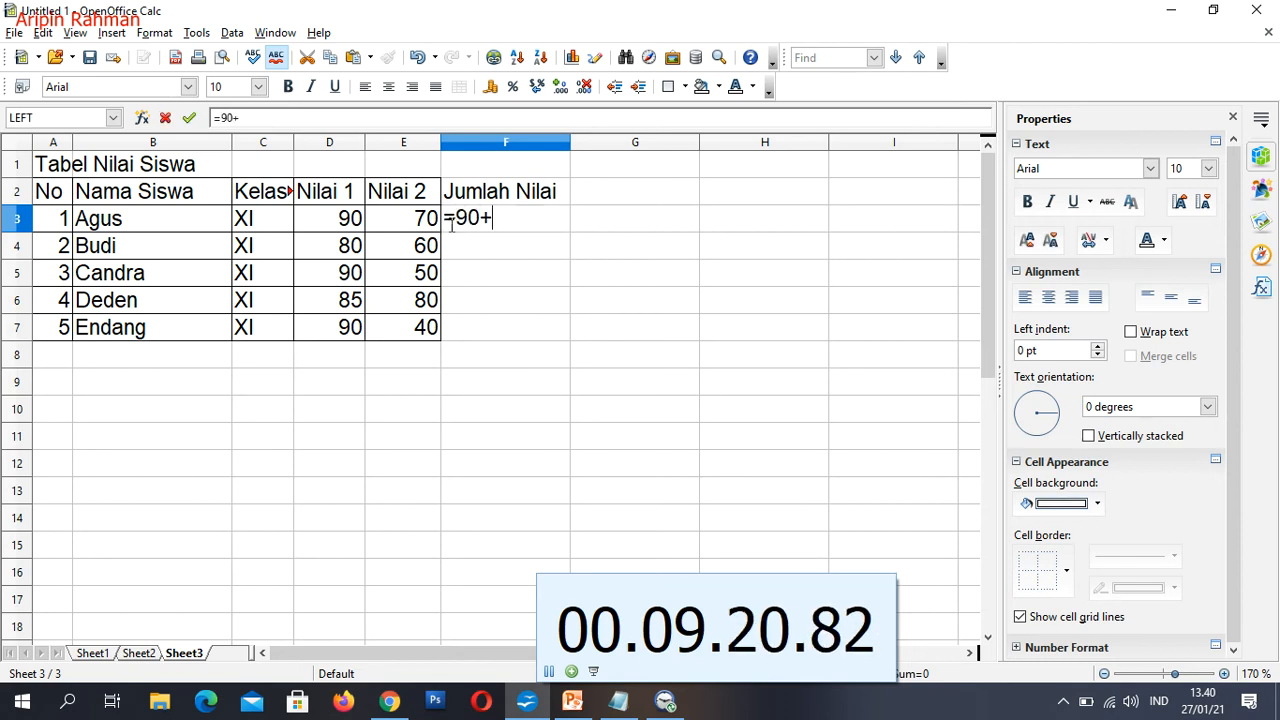
type("70")
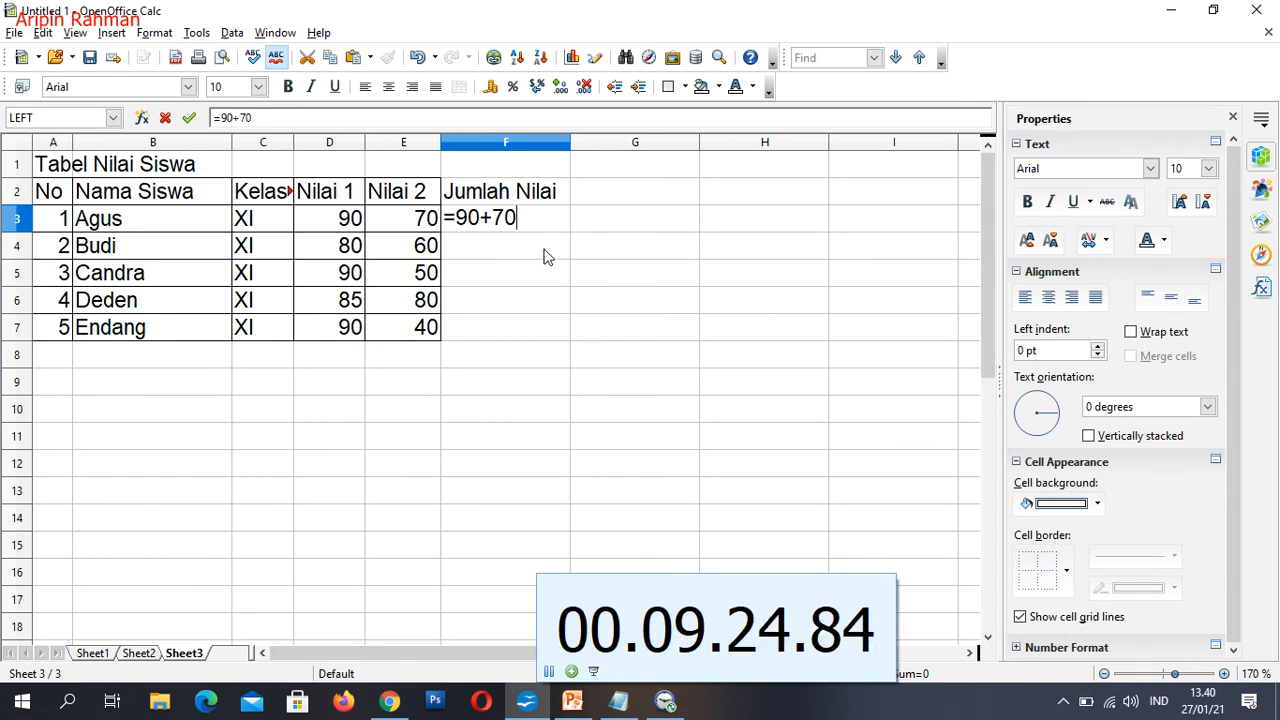
key("Return")
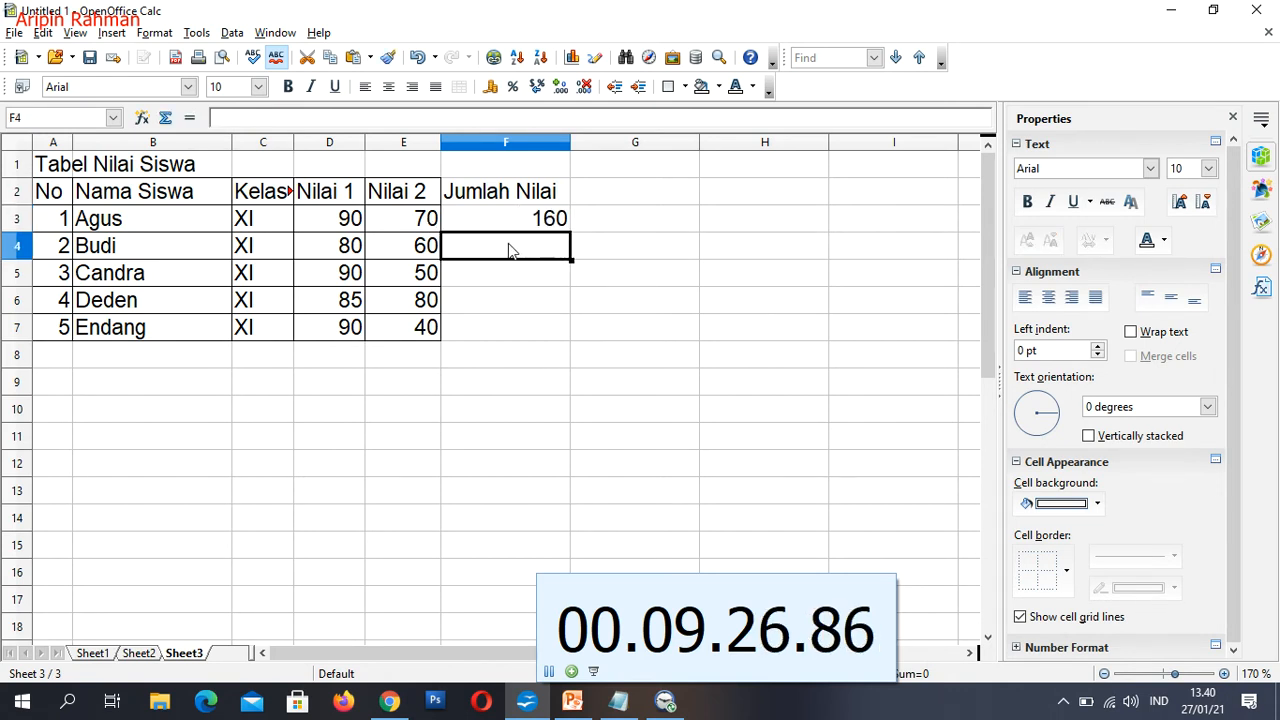
Set the first student's Nilai 2 in E3 to 80 and check the total in F3.
left_click(524, 222)
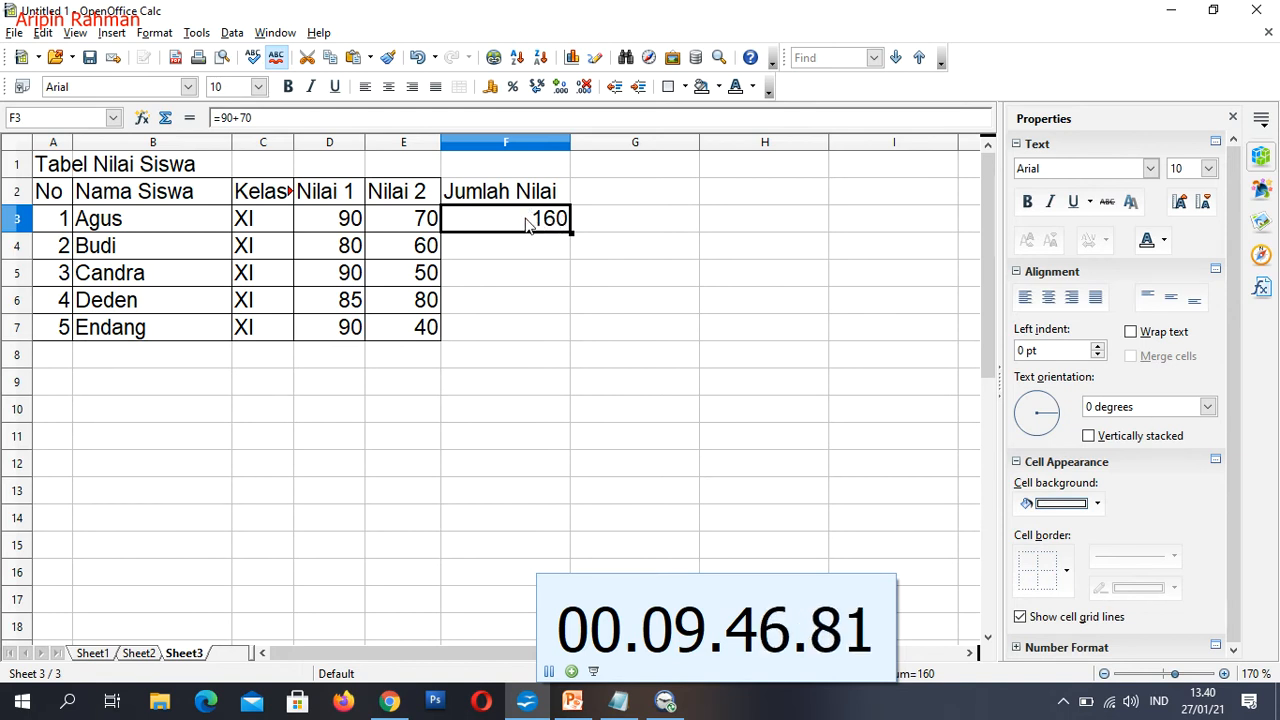
left_click(393, 227)
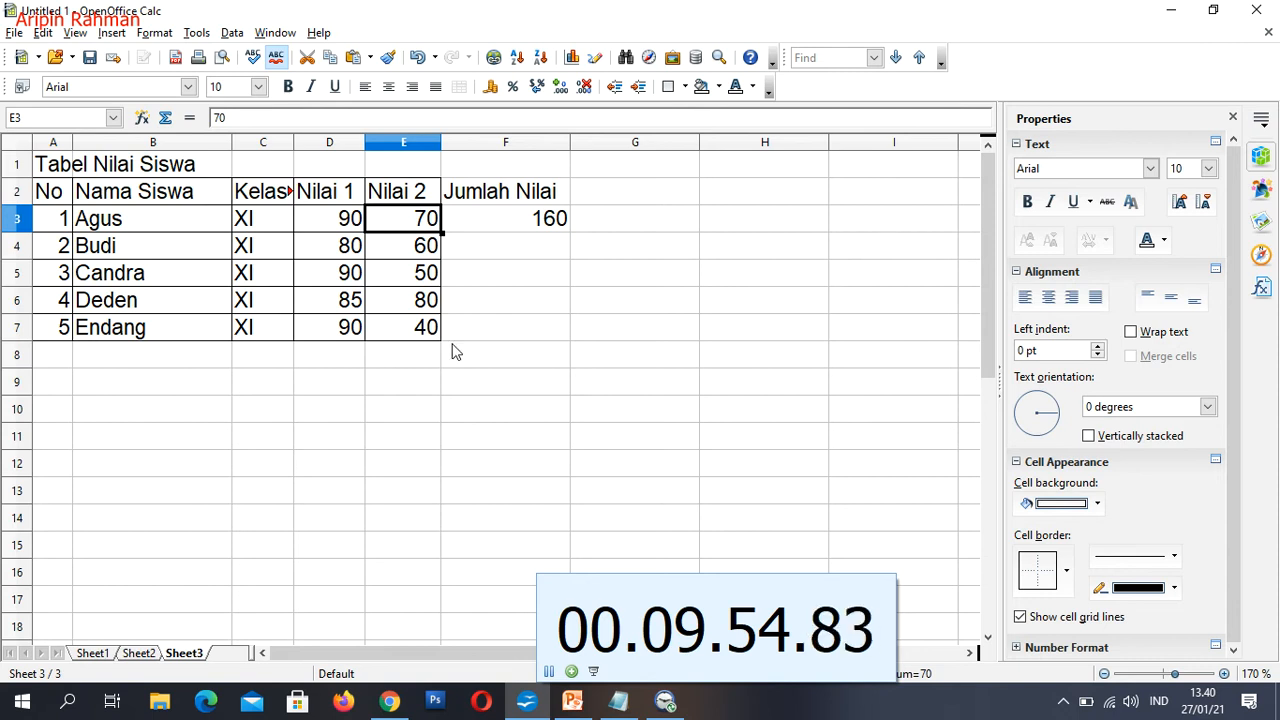
type("80")
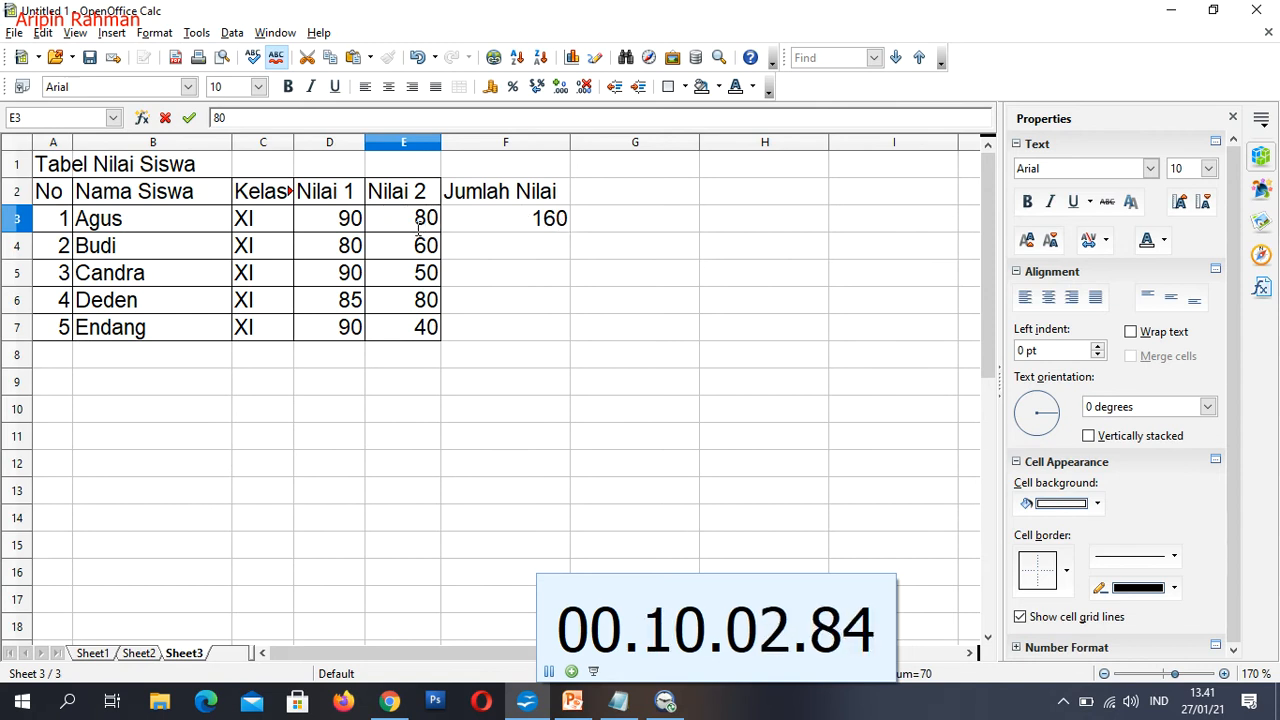
key("Return")
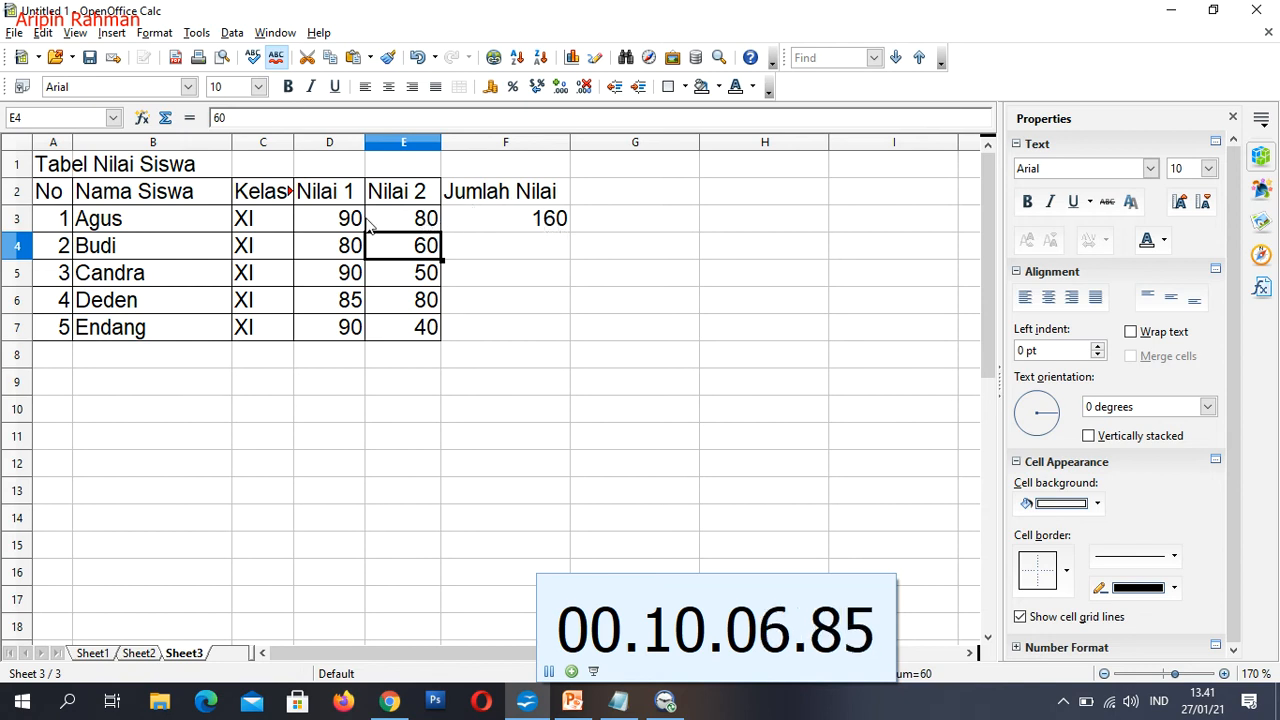
left_click(528, 224)
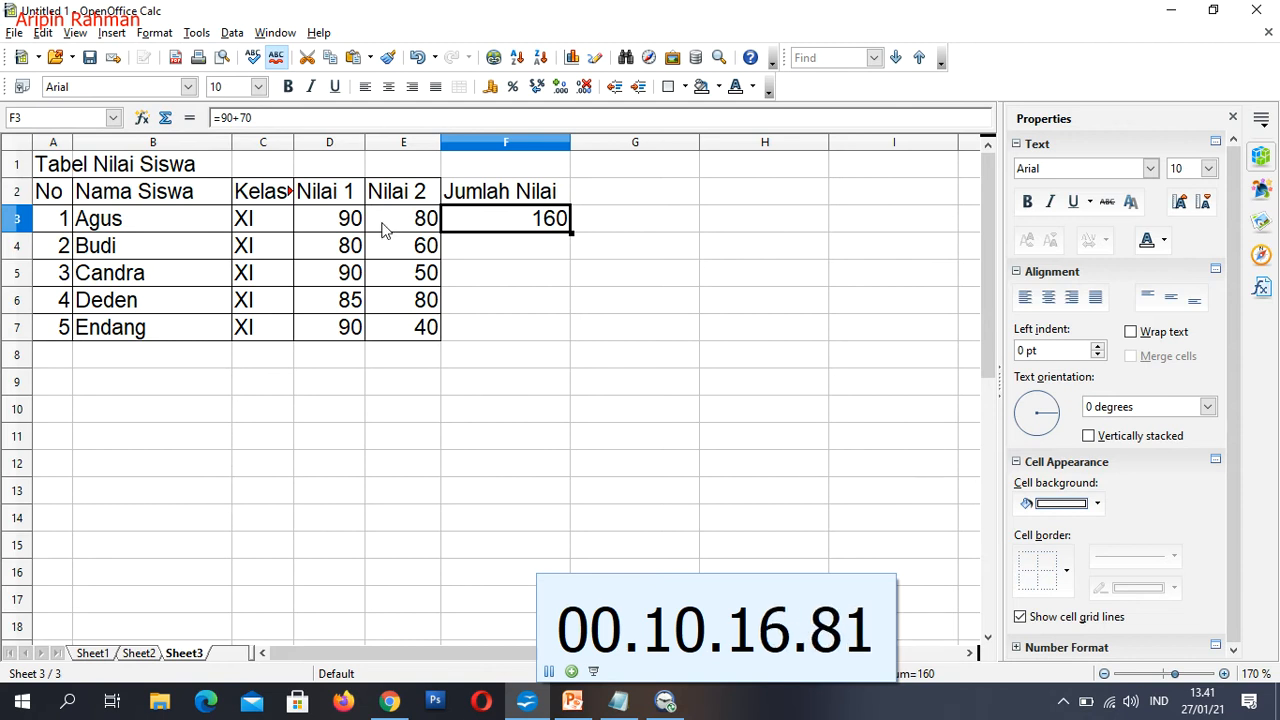
Undo the E3 score change and the fixed-number formula in F3.
key("ctrl+z")
key("ctrl+z")
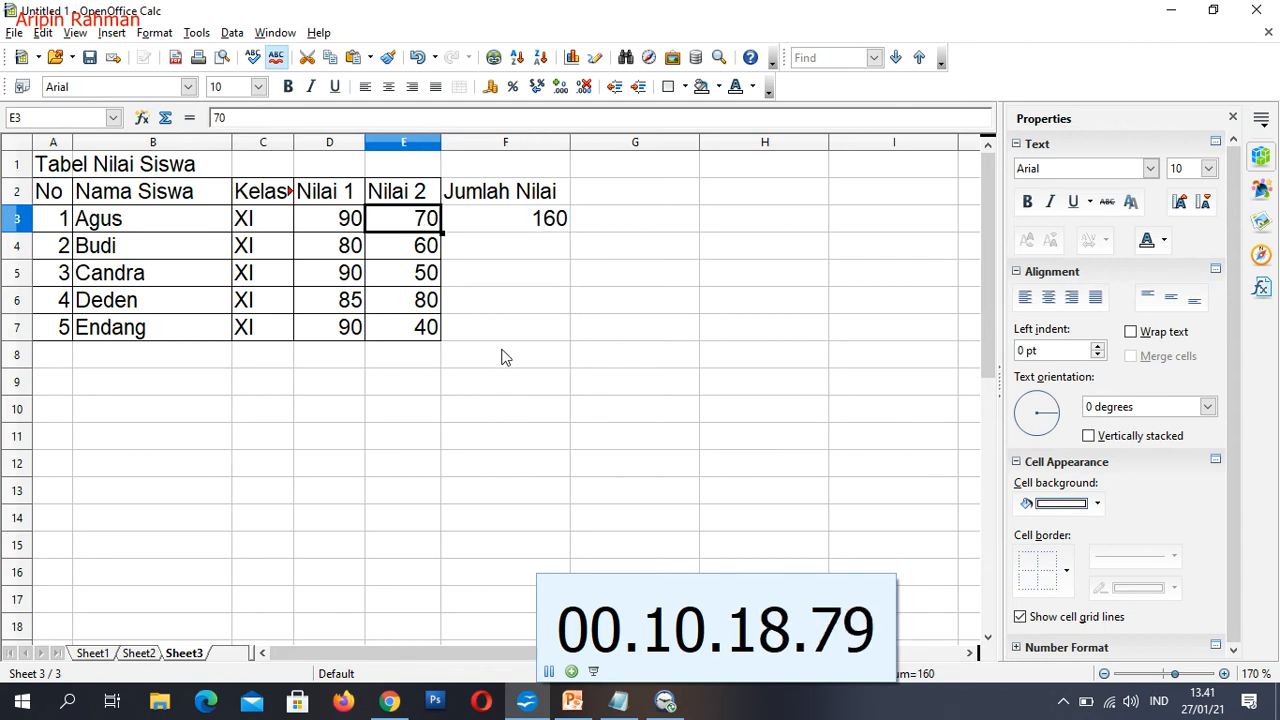
left_click(531, 312)
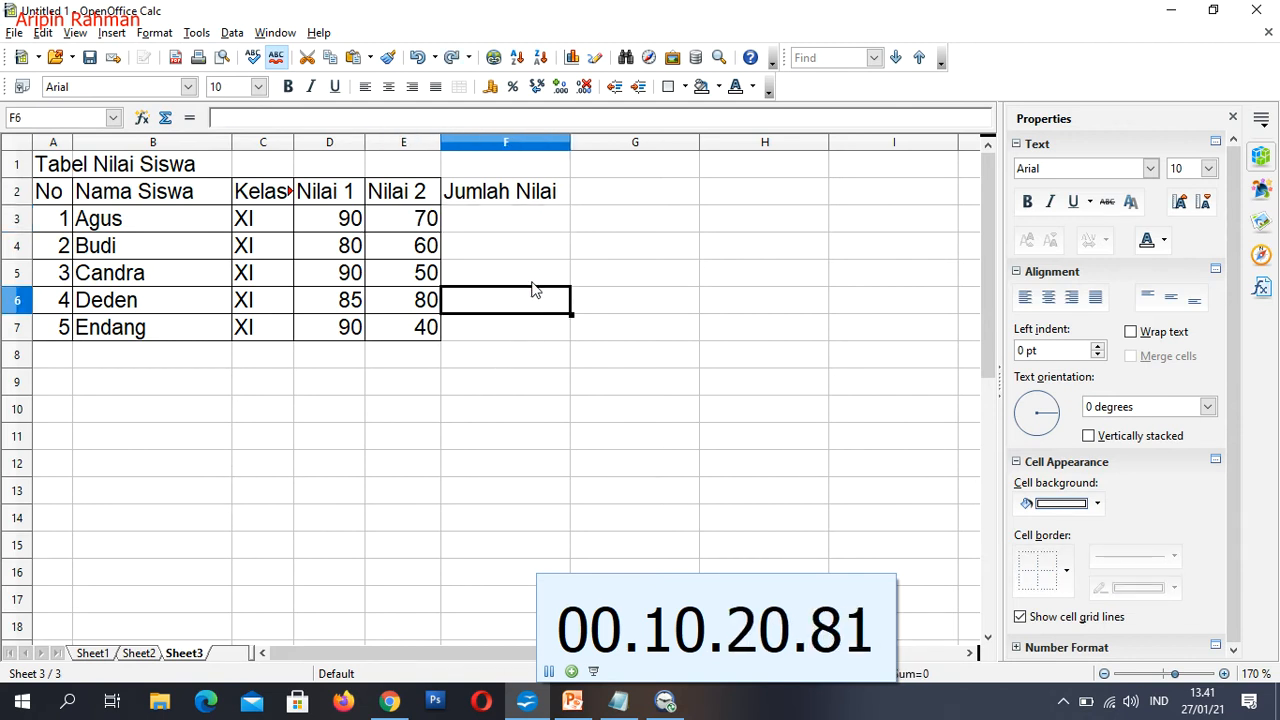
Enter the cell-reference formula =D3+E3 in F3 to add the first student's two scores.
left_click(497, 226)
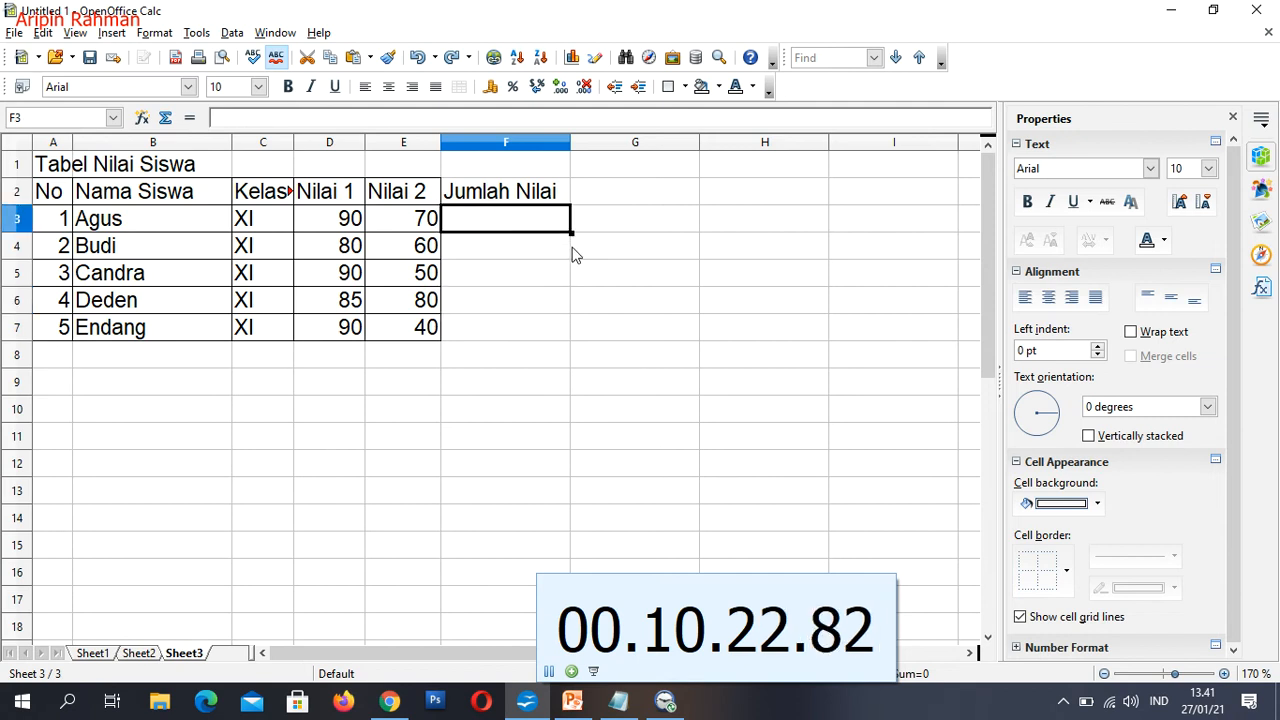
type("=")
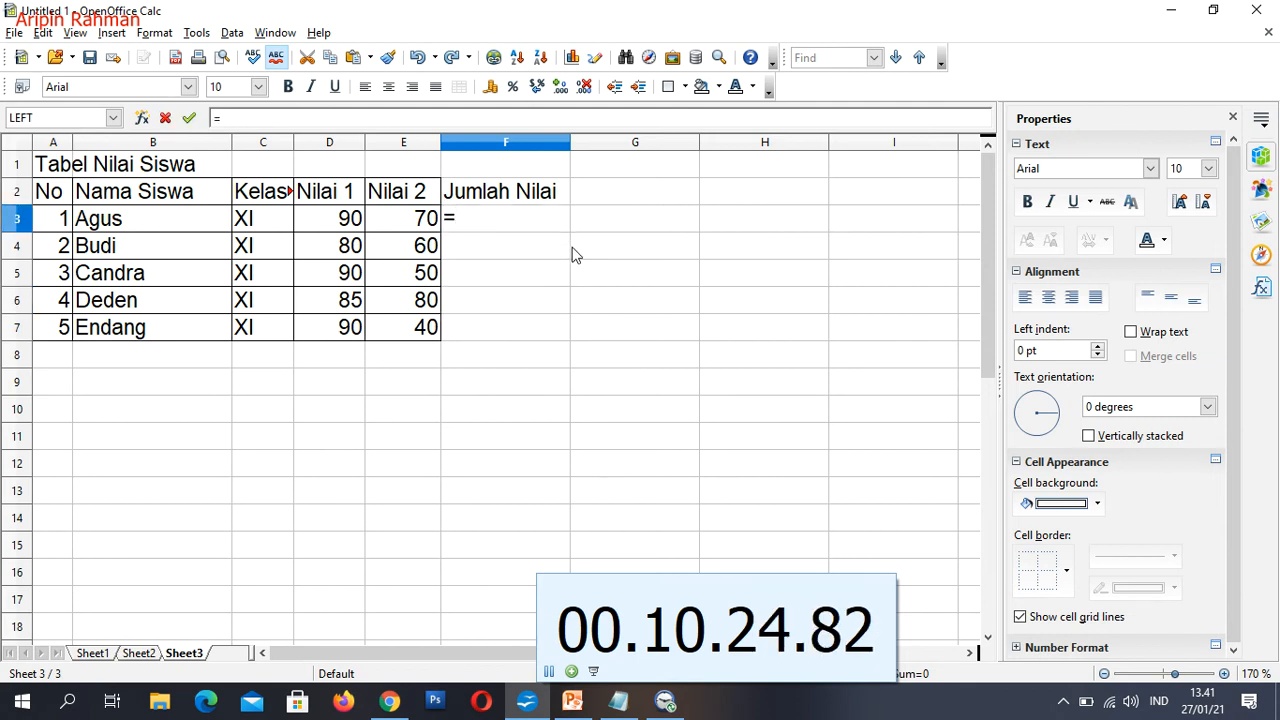
type("d")
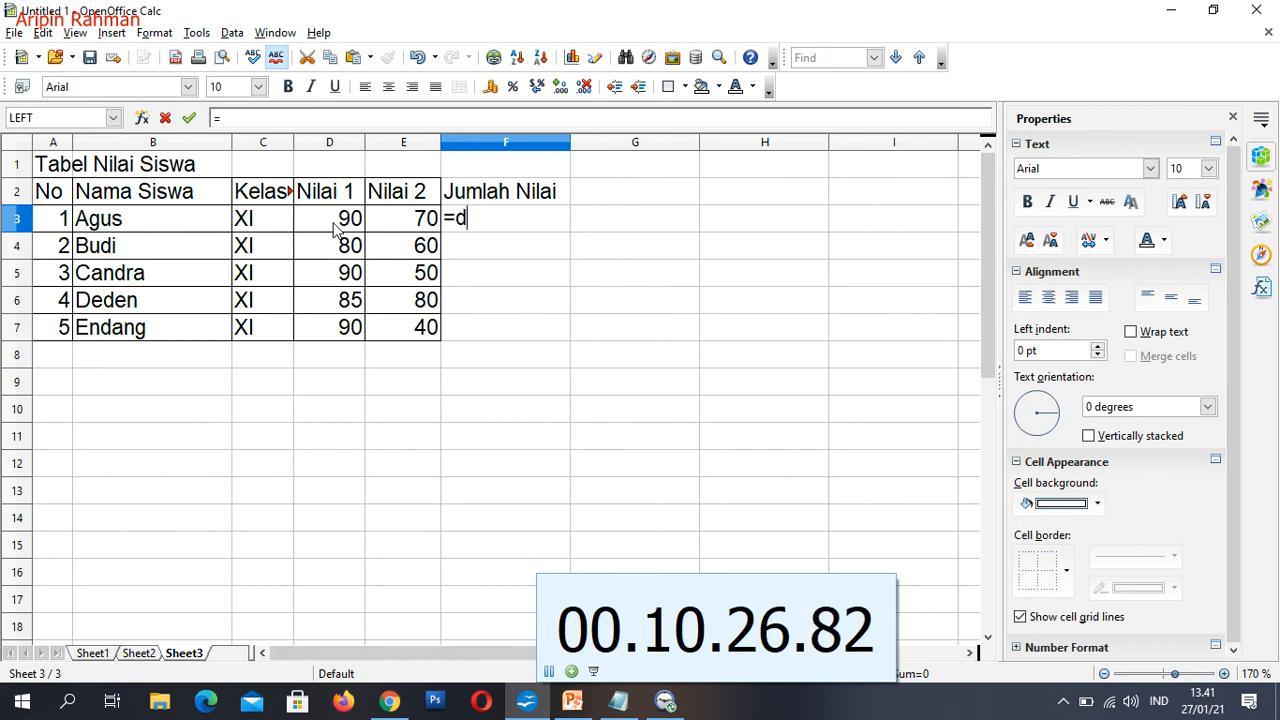
type("3")
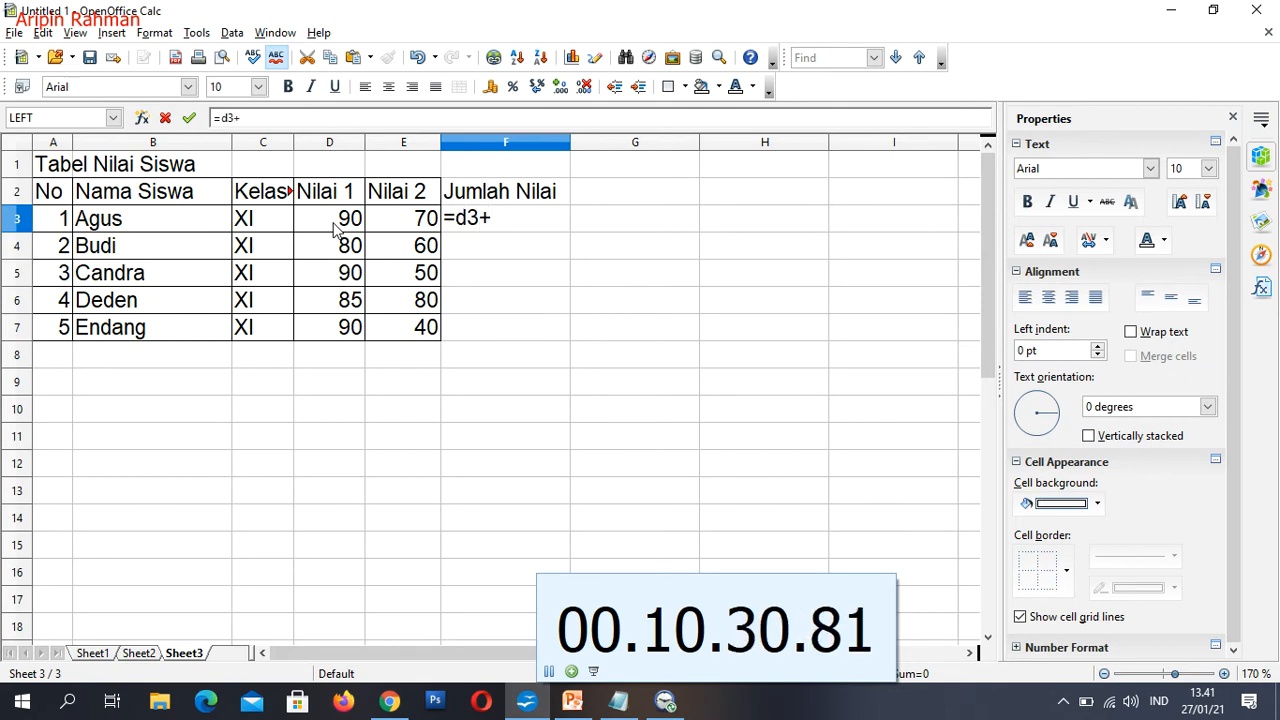
type("+e3")
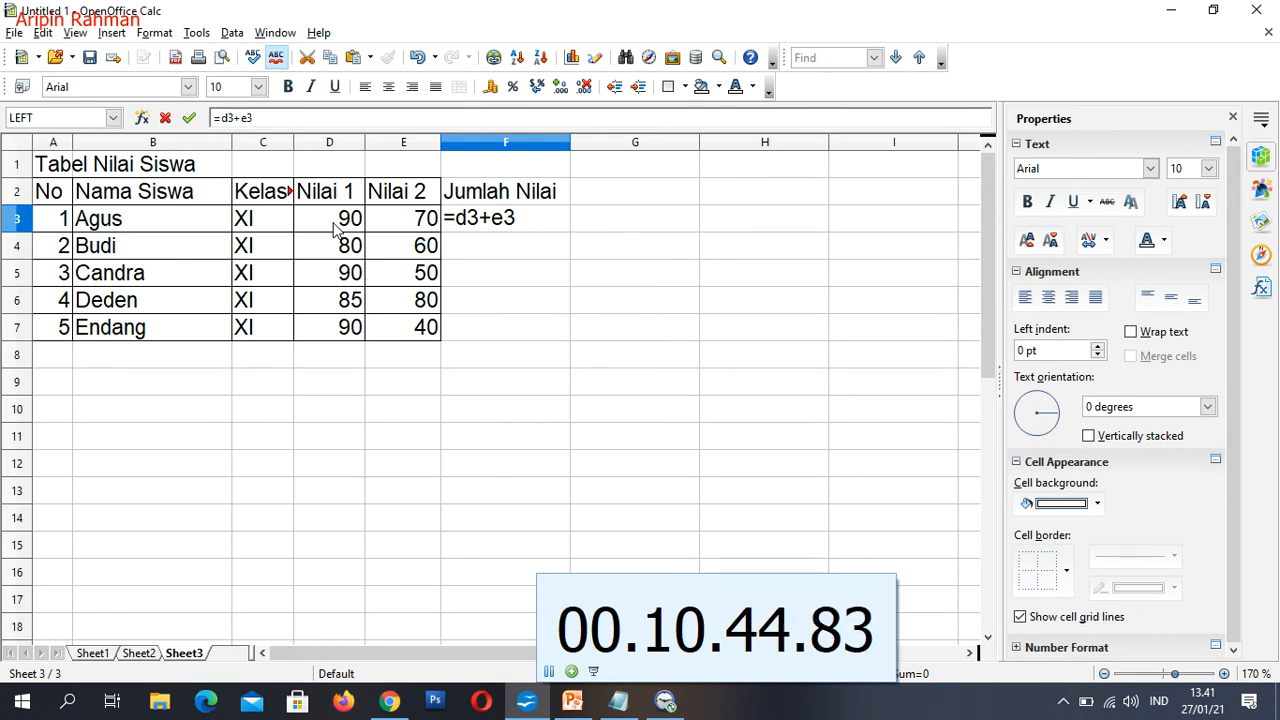
key("Return")
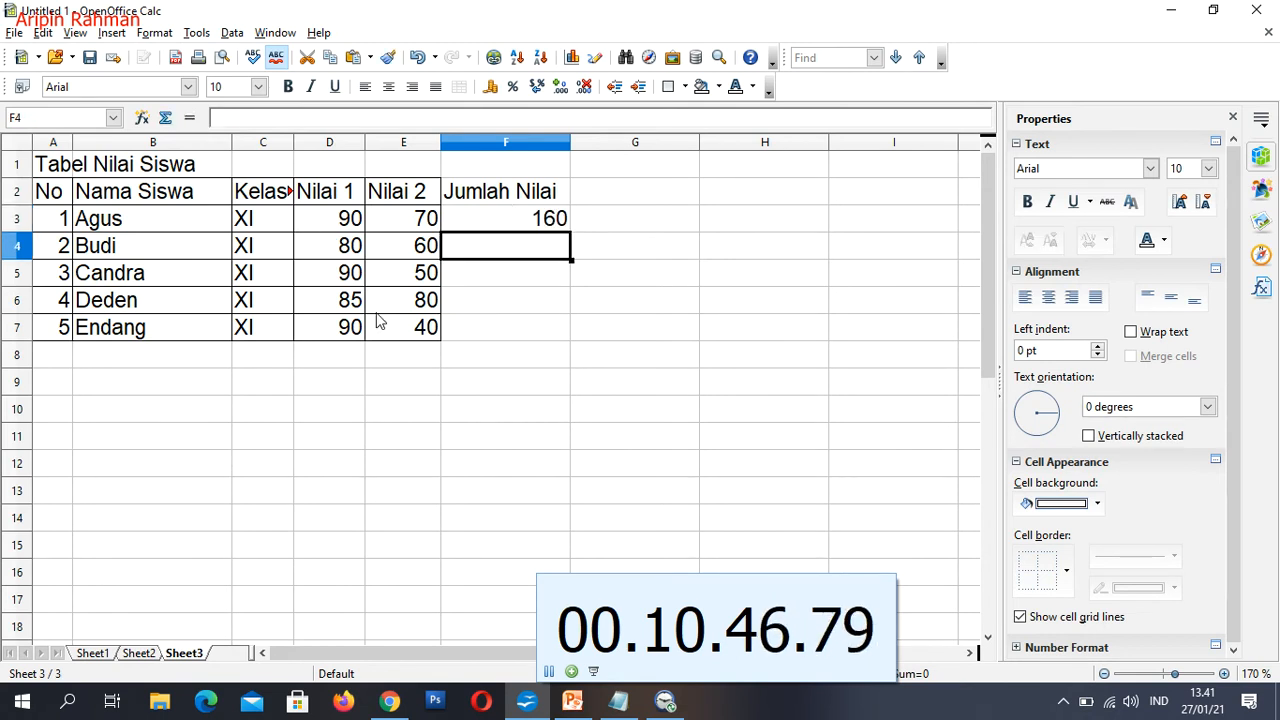
Test the F3 formula by setting Nilai 2 in E3 to 80, and undo that change.
left_click(418, 222)
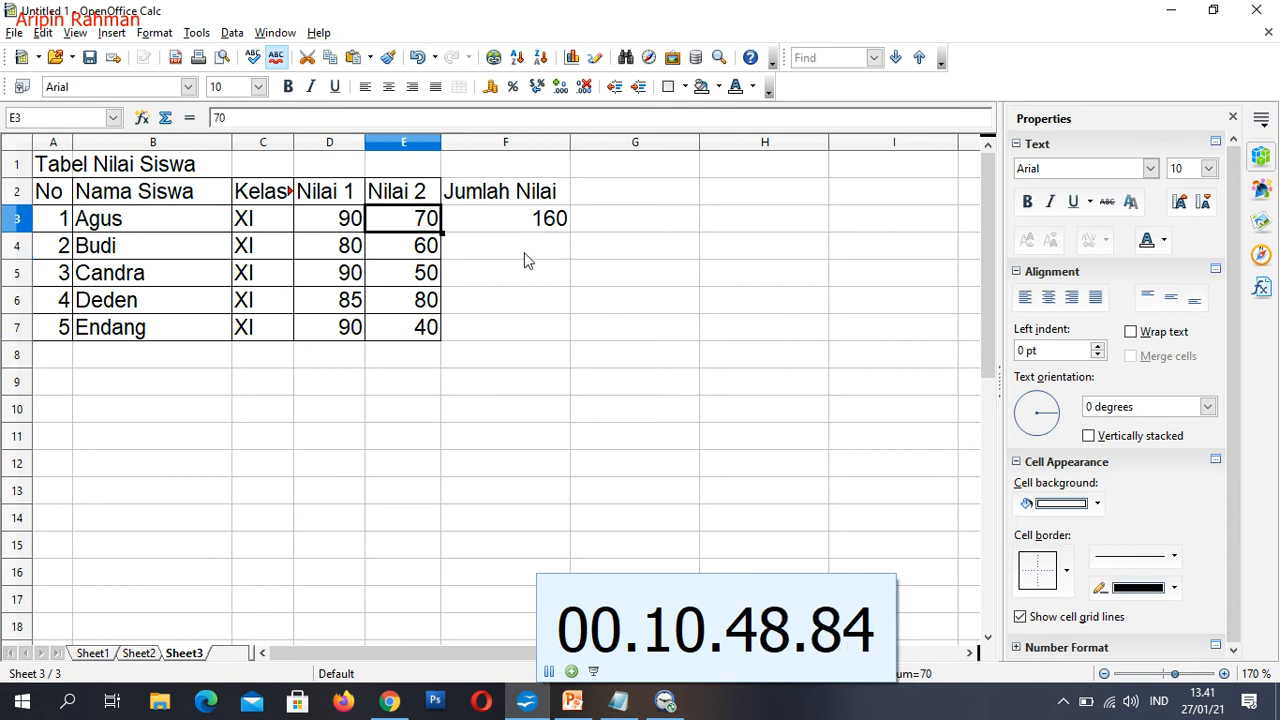
type("80")
key("Return")
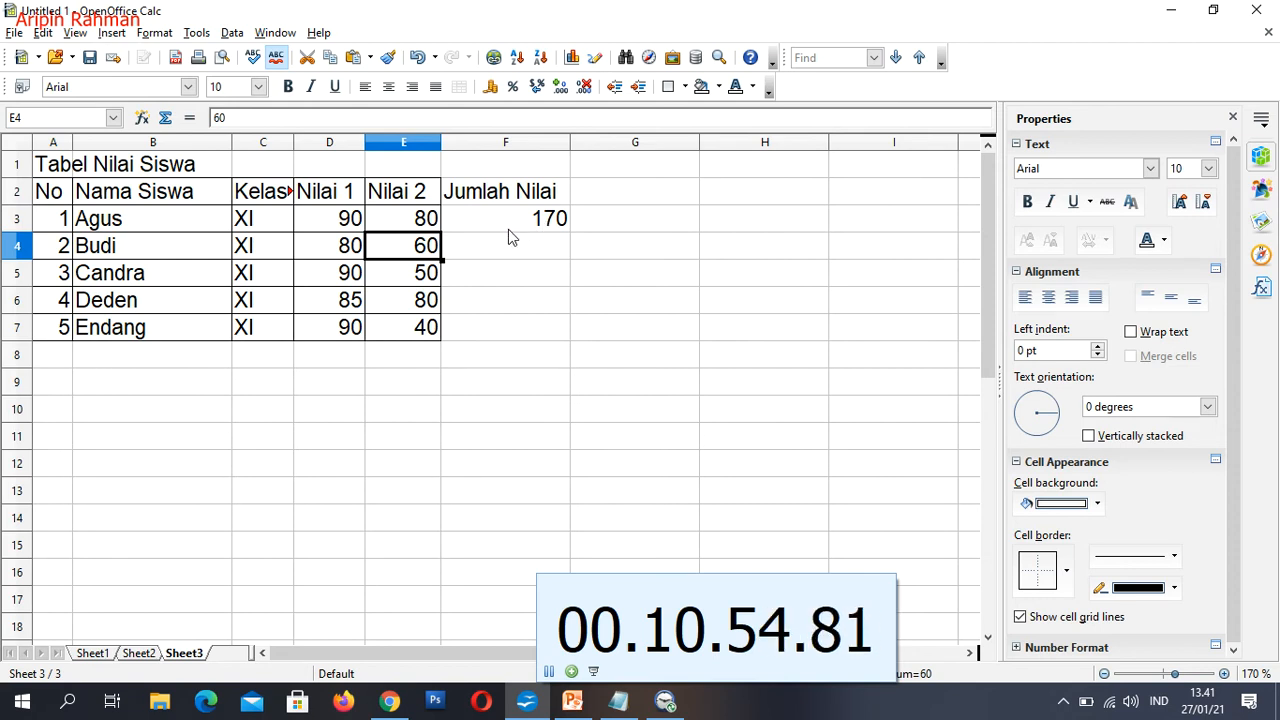
key("ctrl+z")
Examine the formula in F3 and the addresses of the first two students' score cells.
left_click(518, 258)
left_click(513, 228)
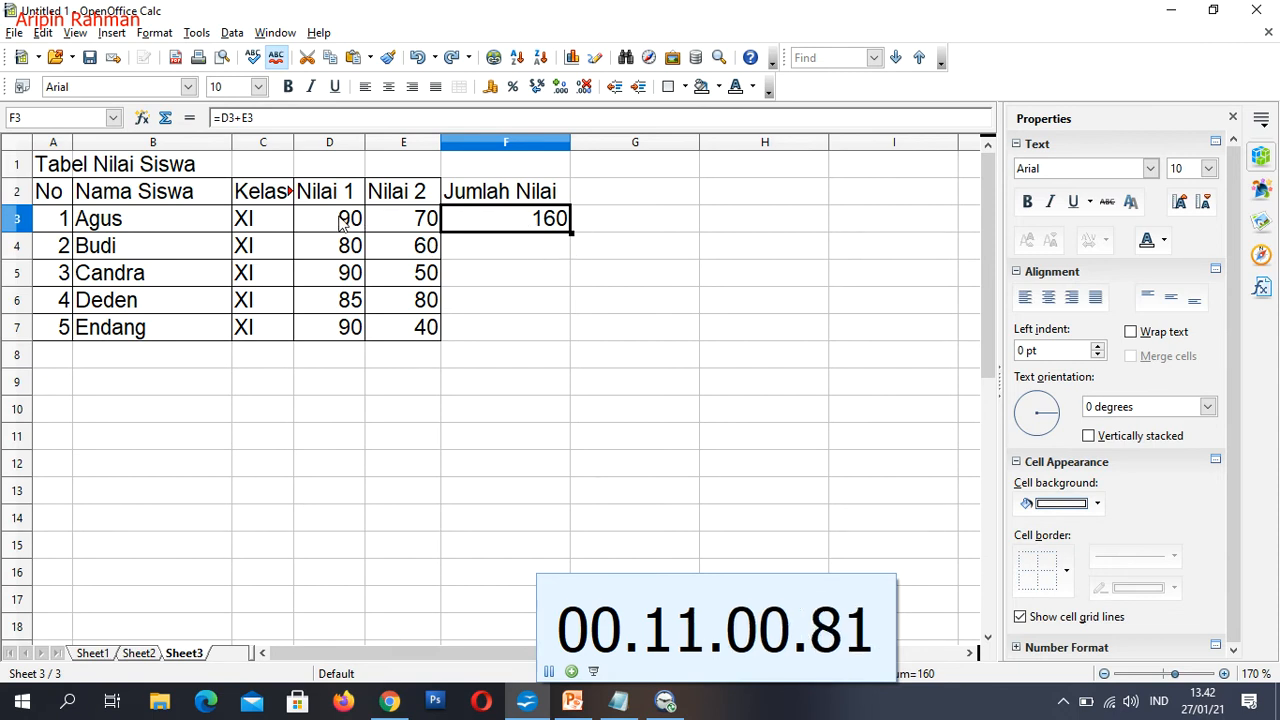
left_click(341, 222)
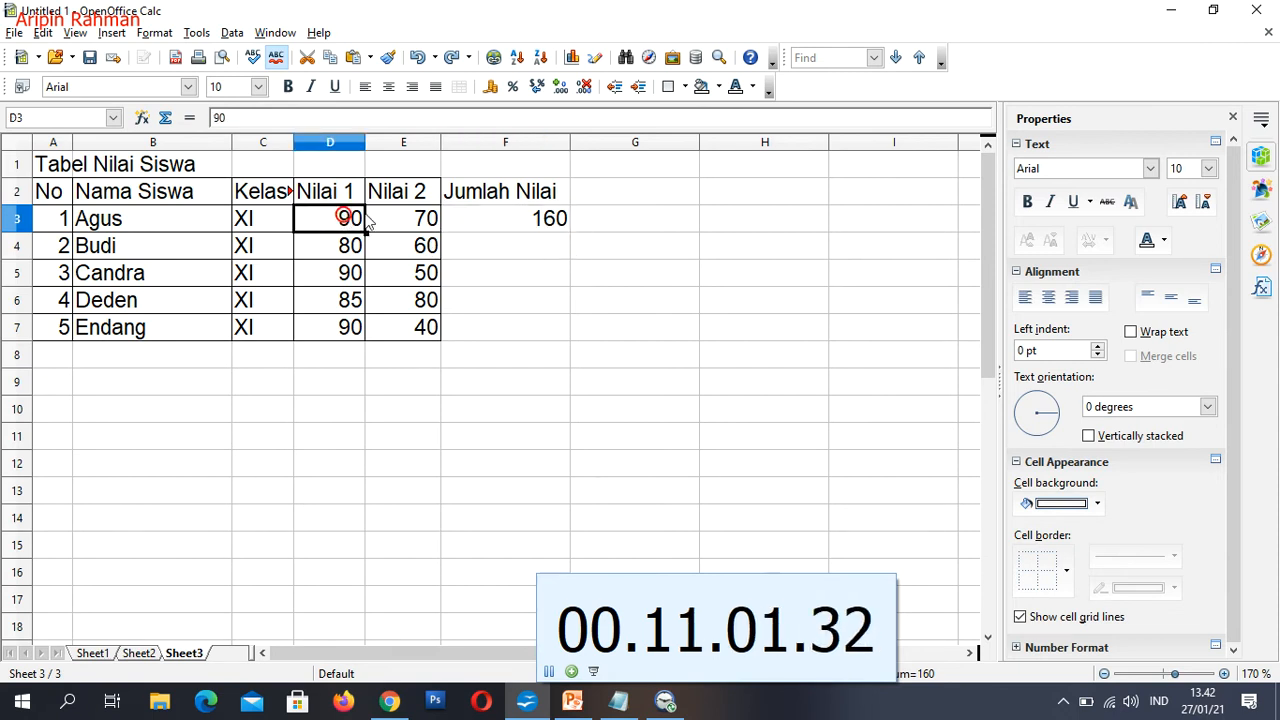
left_click(416, 229)
left_click(345, 250)
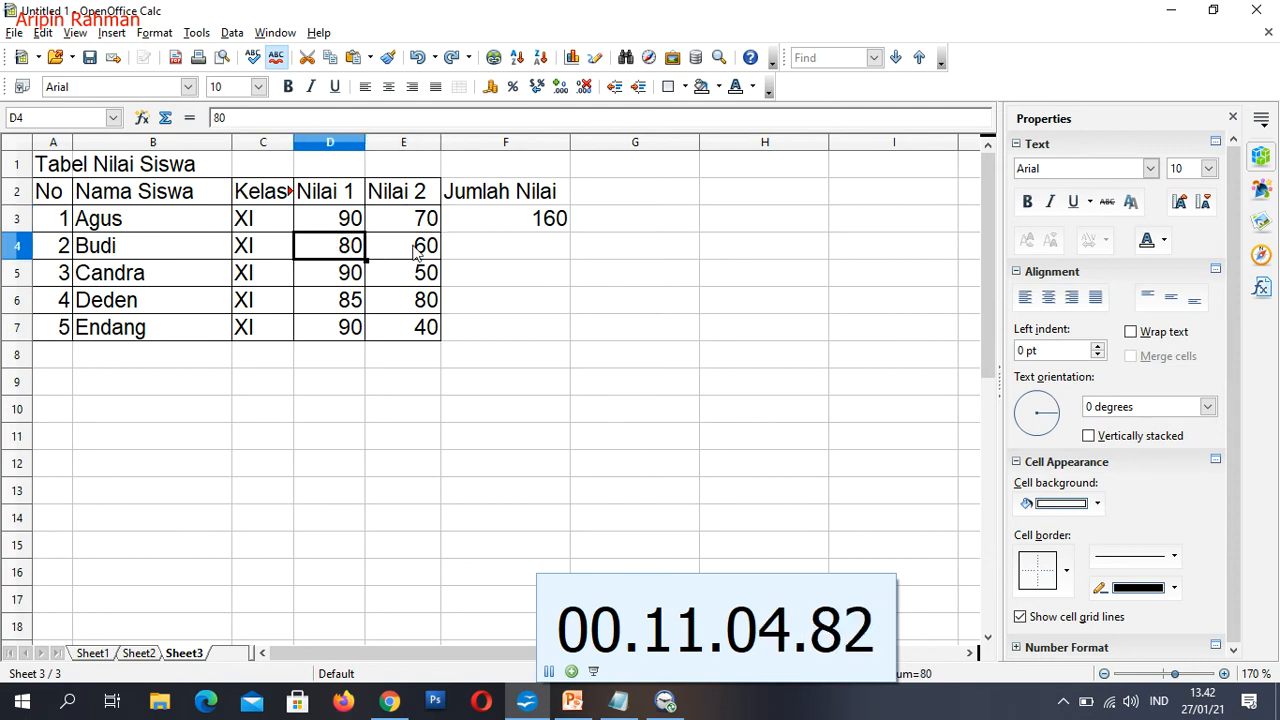
left_click(415, 248)
left_click(526, 248)
left_click(535, 224)
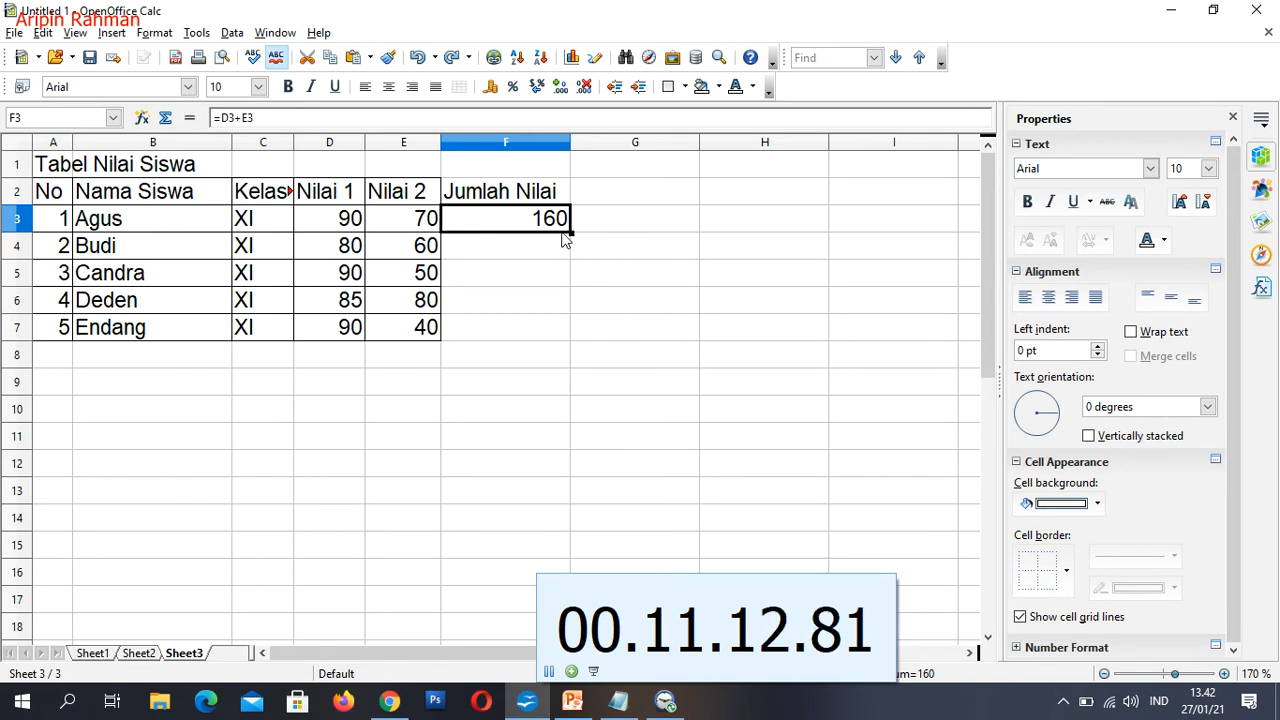
Fill the F3 addition formula down through F7 and check the copied formulas in F4 to F7.
scroll(545, 265, "up", 4)
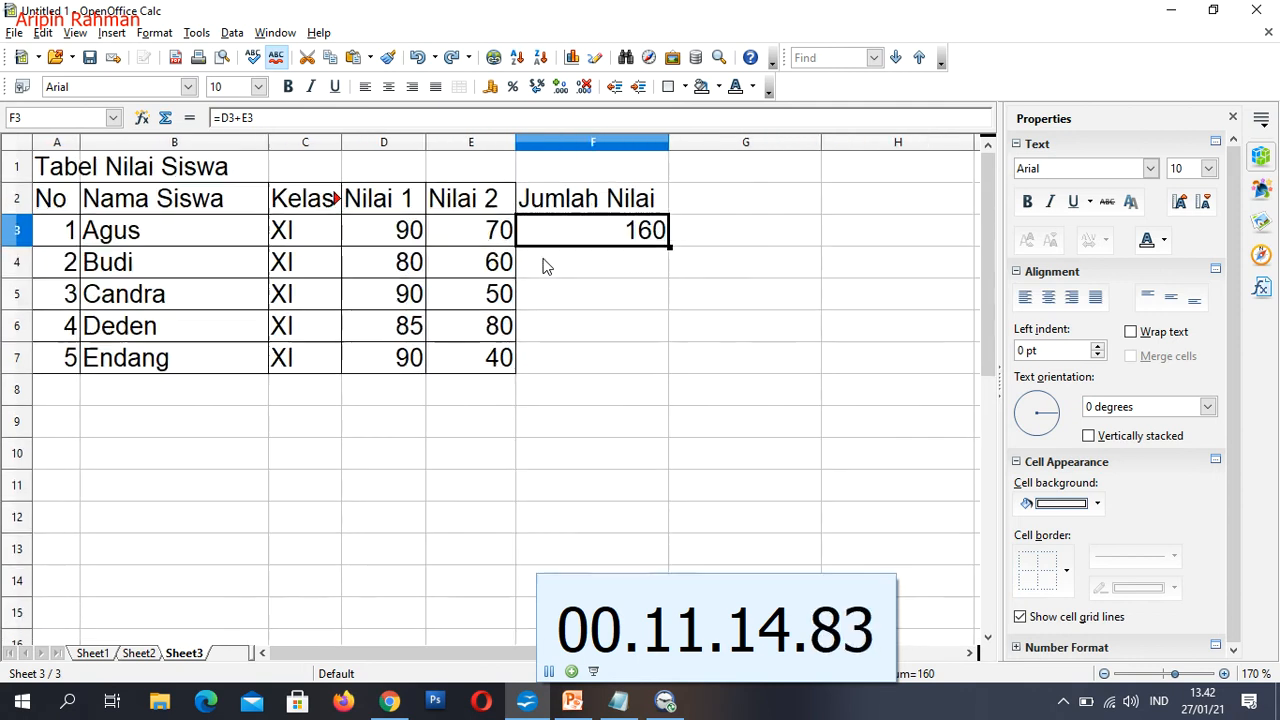
scroll(550, 262, "up", 2)
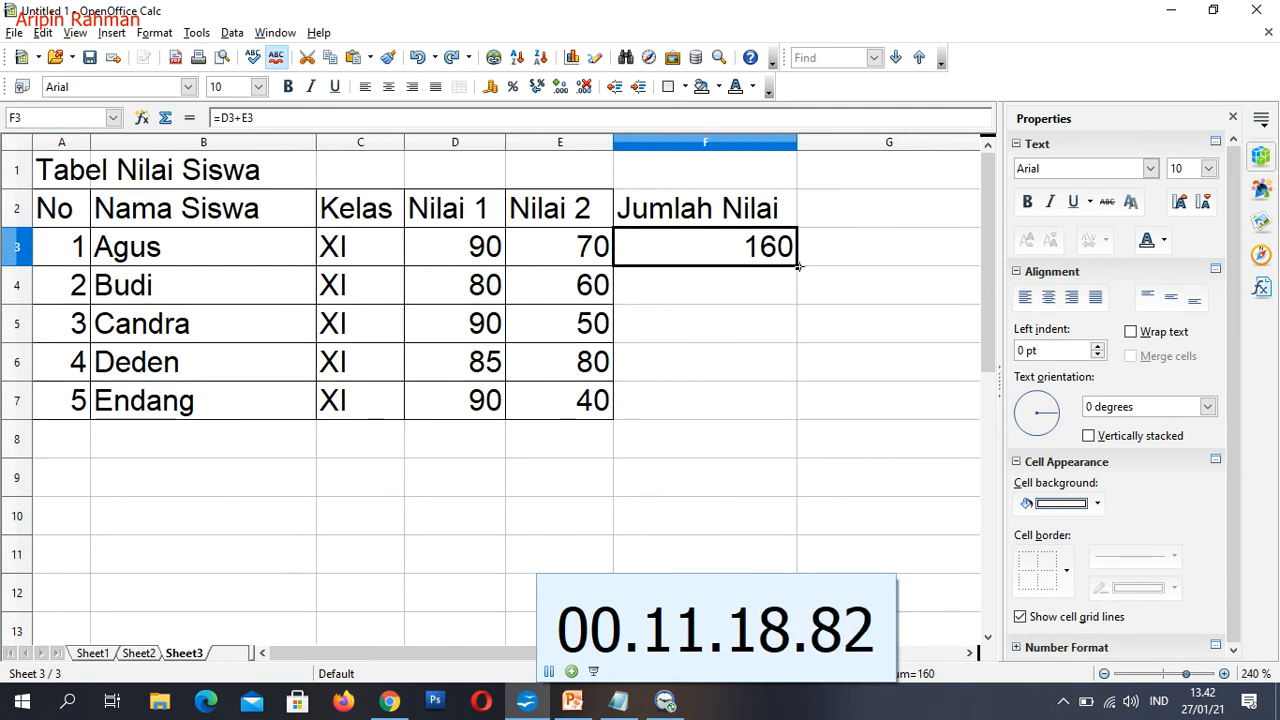
left_click_drag(799, 266, 798, 425)
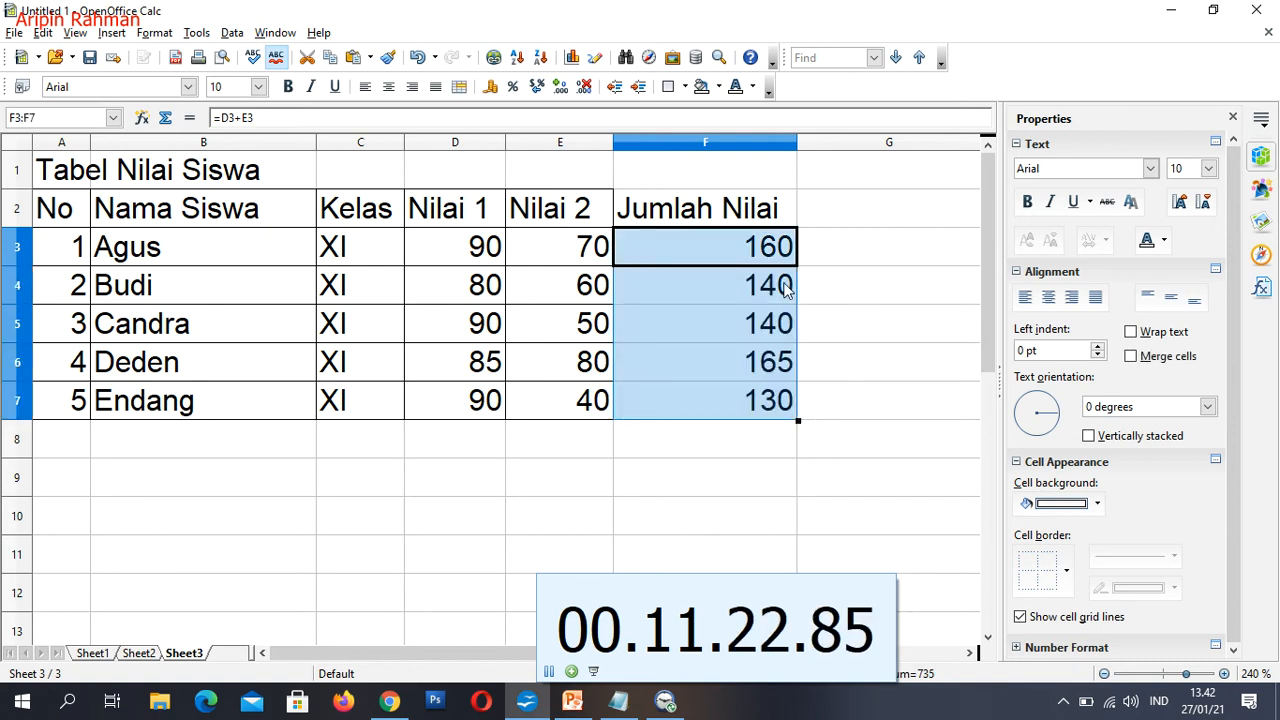
left_click(730, 288)
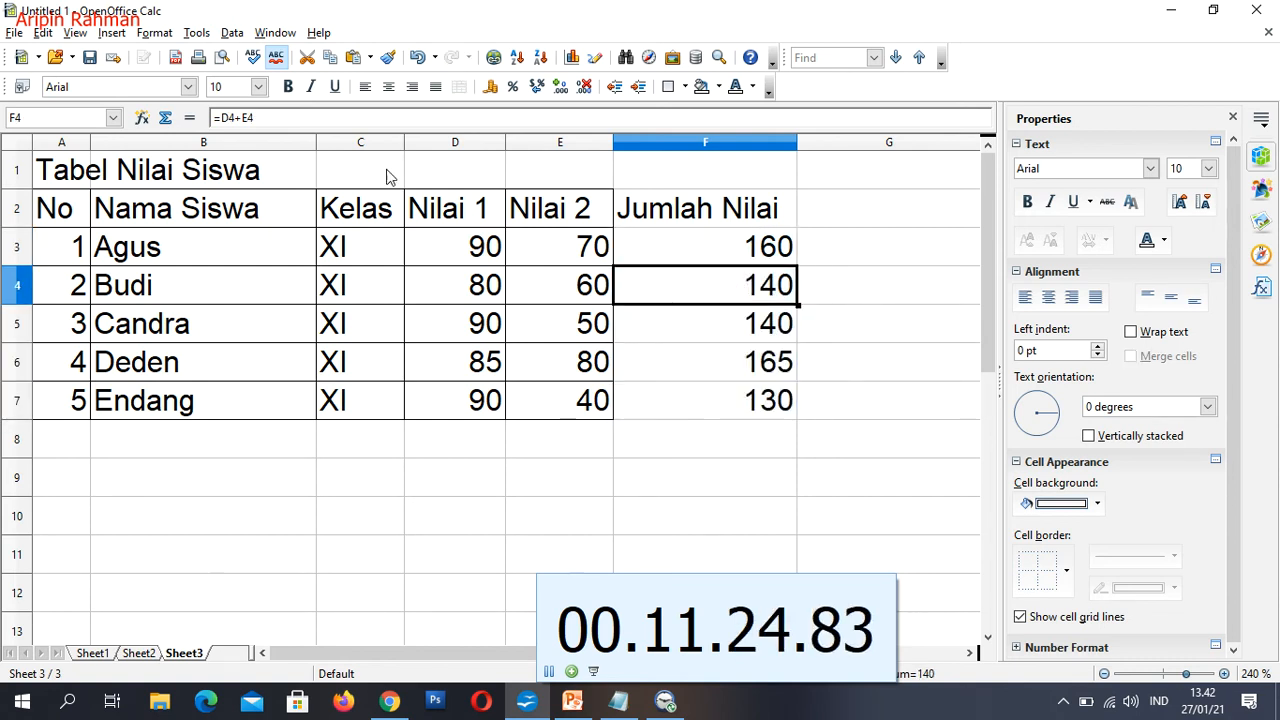
left_click(760, 335)
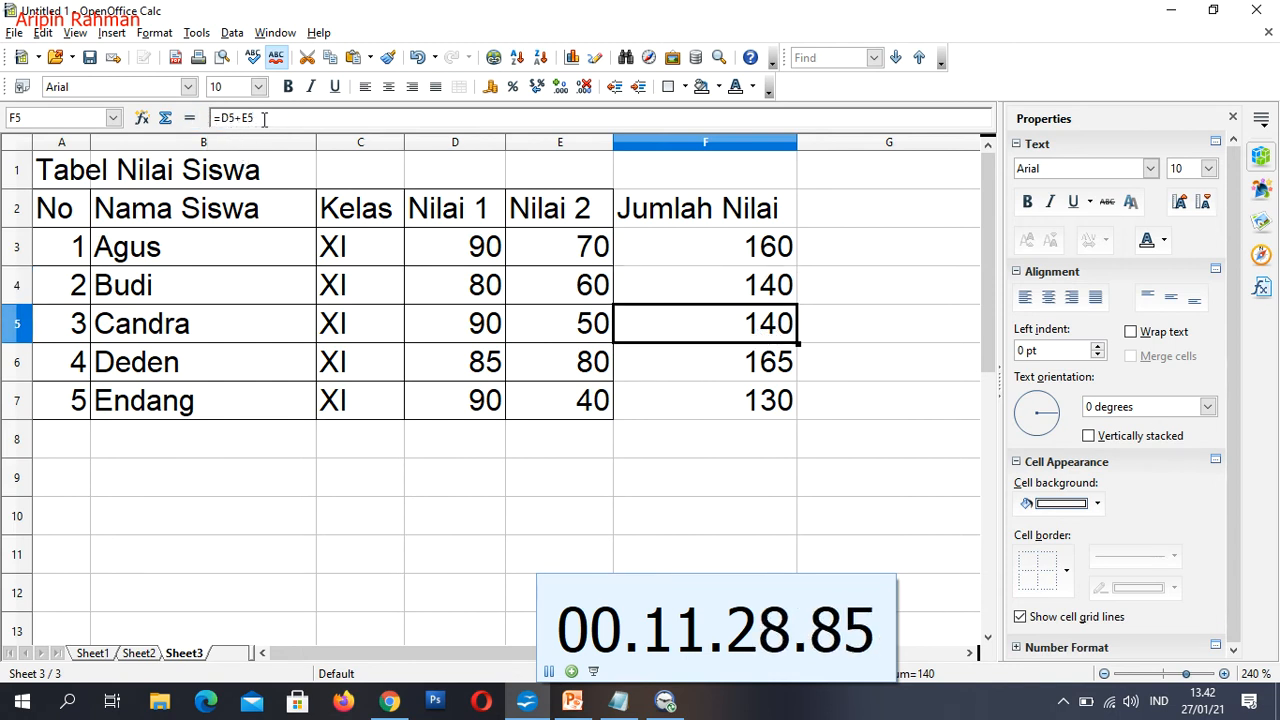
left_click(703, 357)
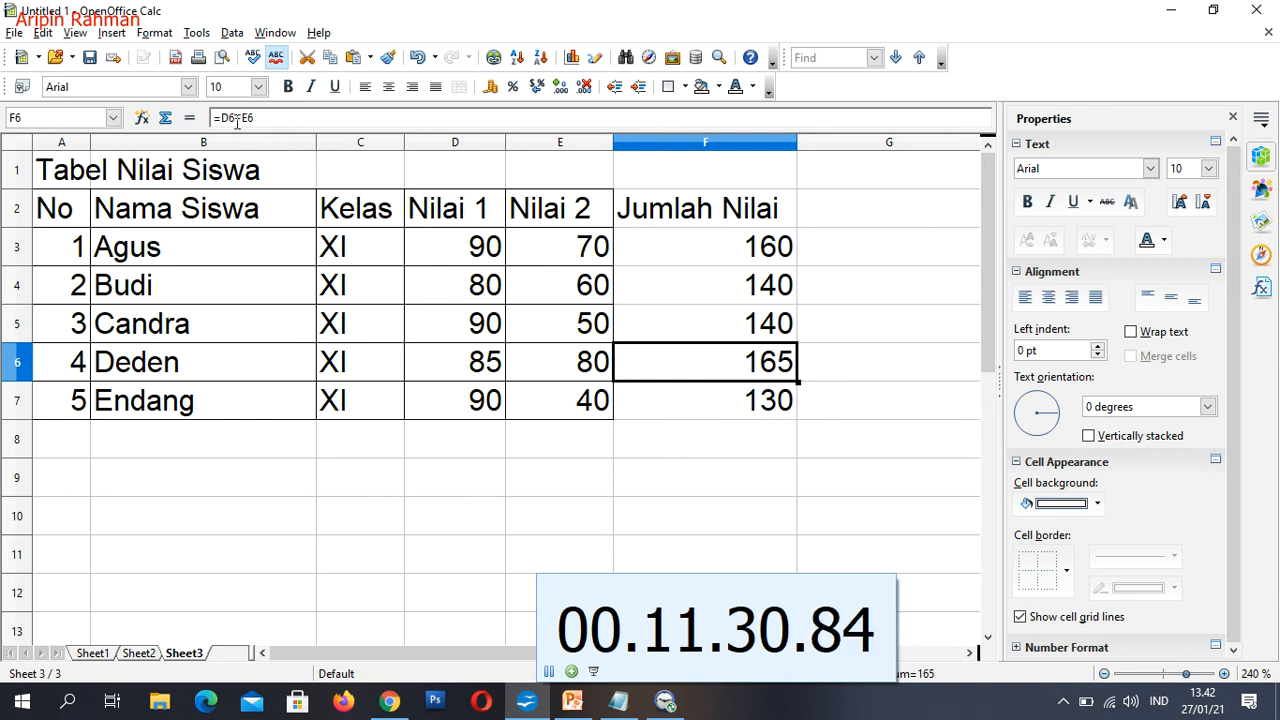
left_click(711, 403)
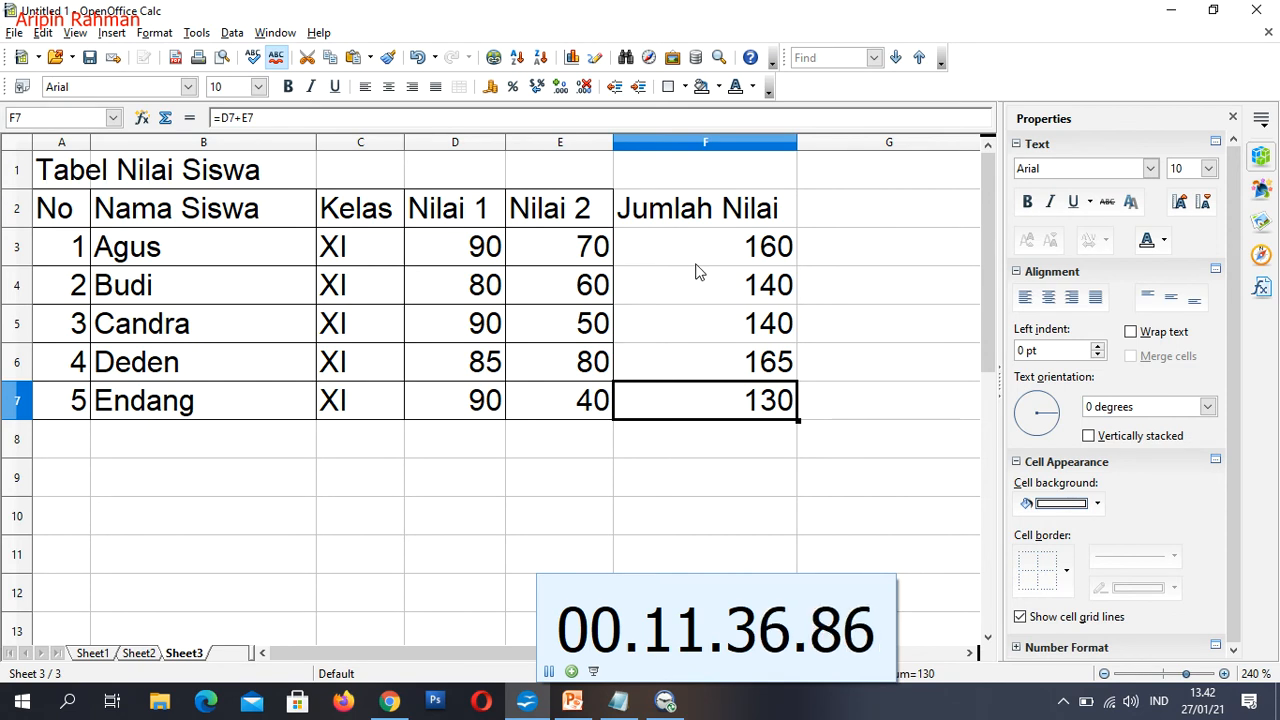
Add the heading "Pengurangan" in G2 beside Jumlah Nilai.
scroll(697, 271, "down", 4, "ctrl")
scroll(690, 283, "down", 2, "ctrl")
left_click(648, 197)
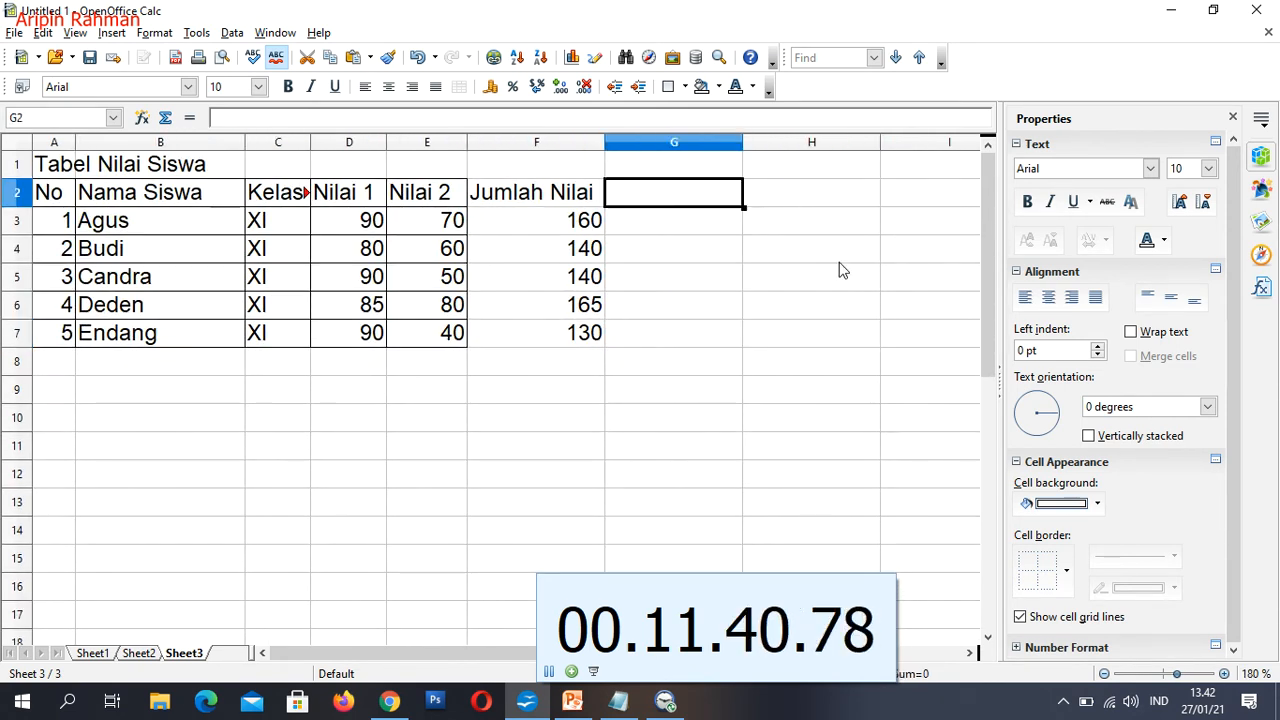
type("Pengurangan")
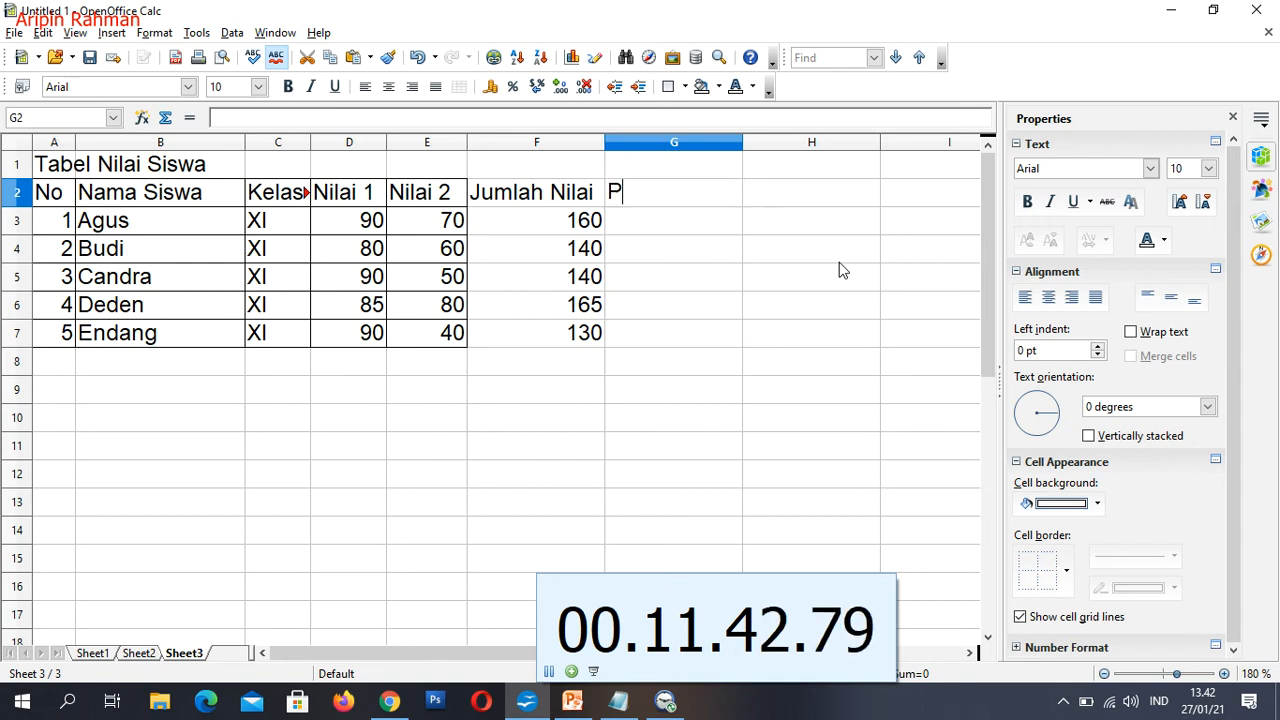
key("Return")
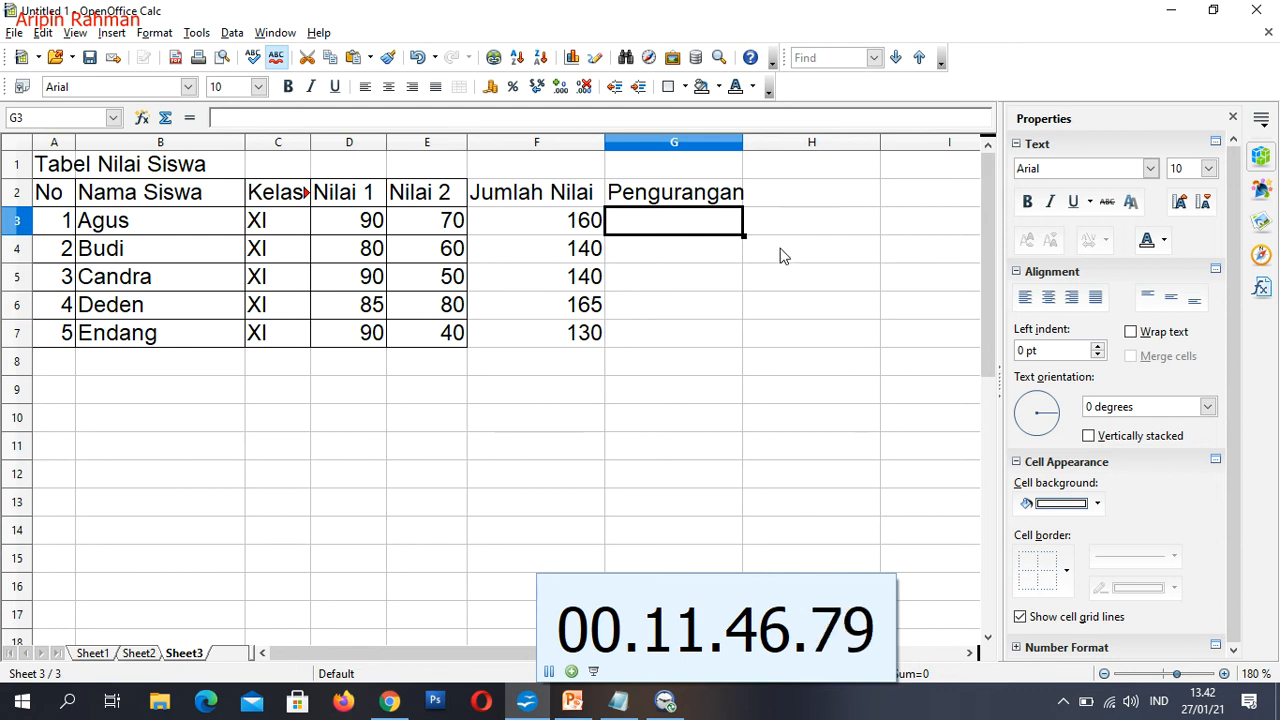
Examine the Calc operator examples for addition, subtraction, multiplication, division and power in D9 to D13 of Sheet1.
left_click(91, 654)
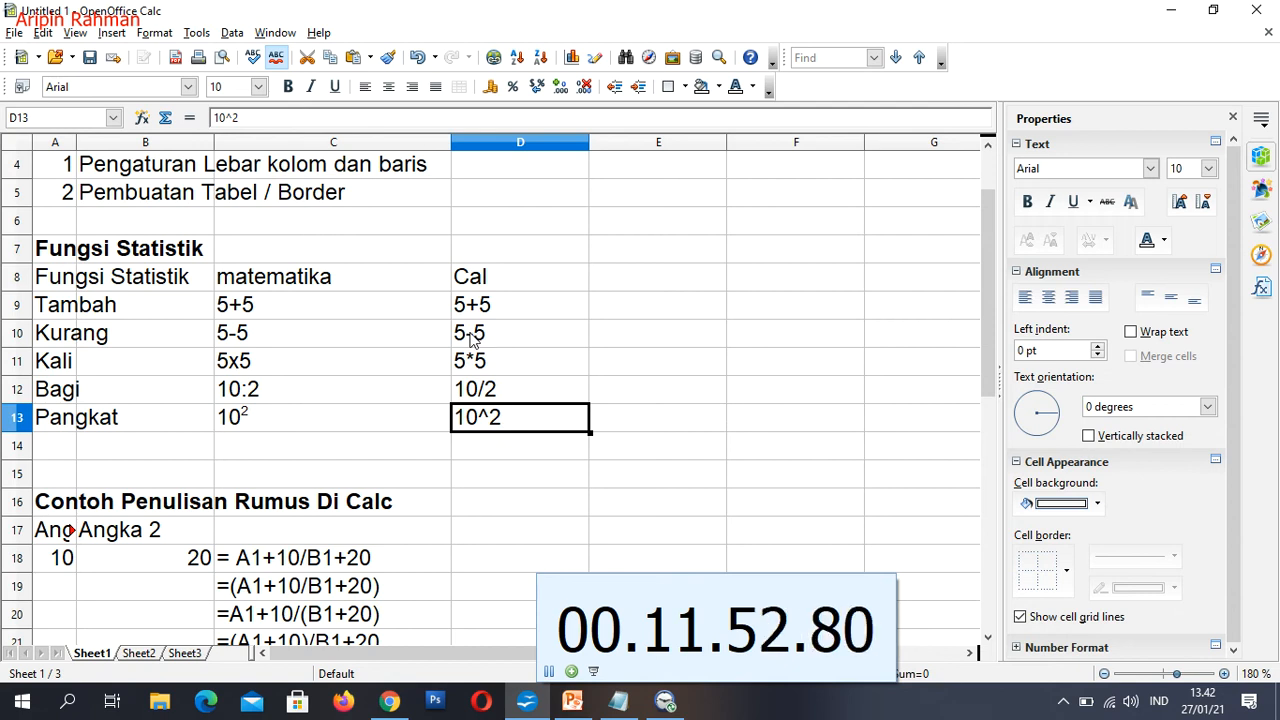
left_click(474, 309)
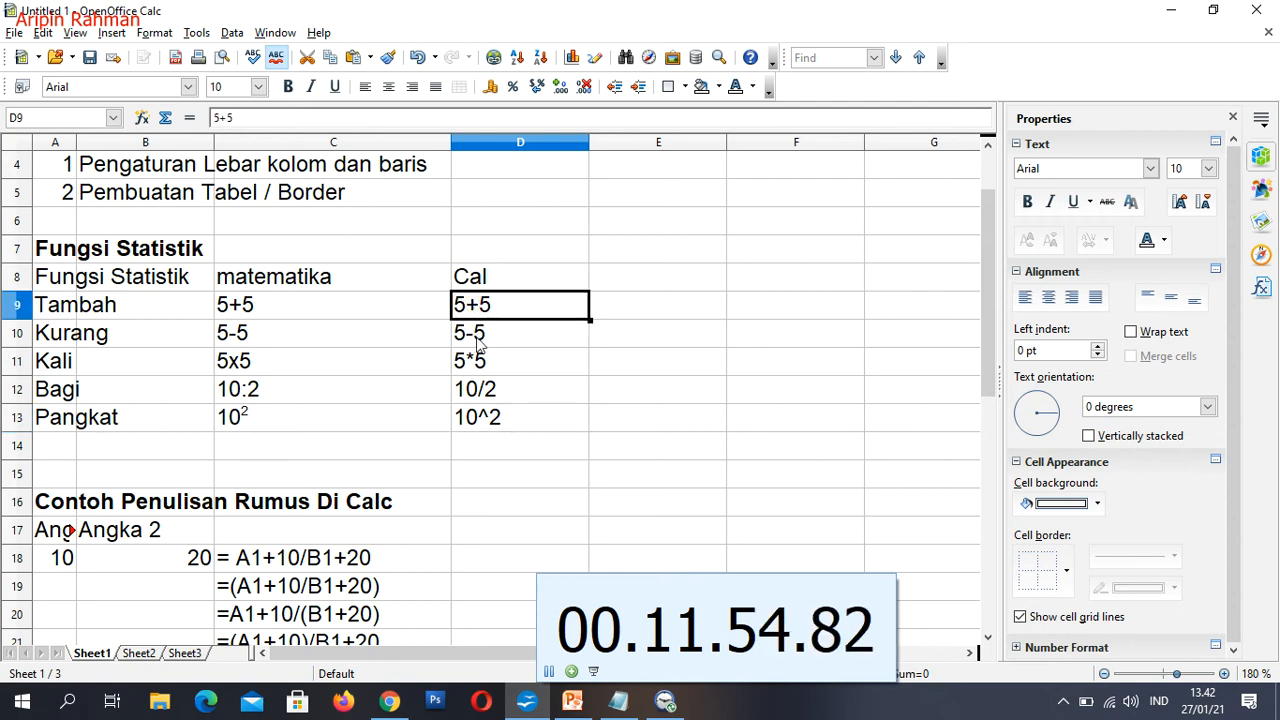
left_click(474, 340)
left_click(476, 366)
left_click(486, 398)
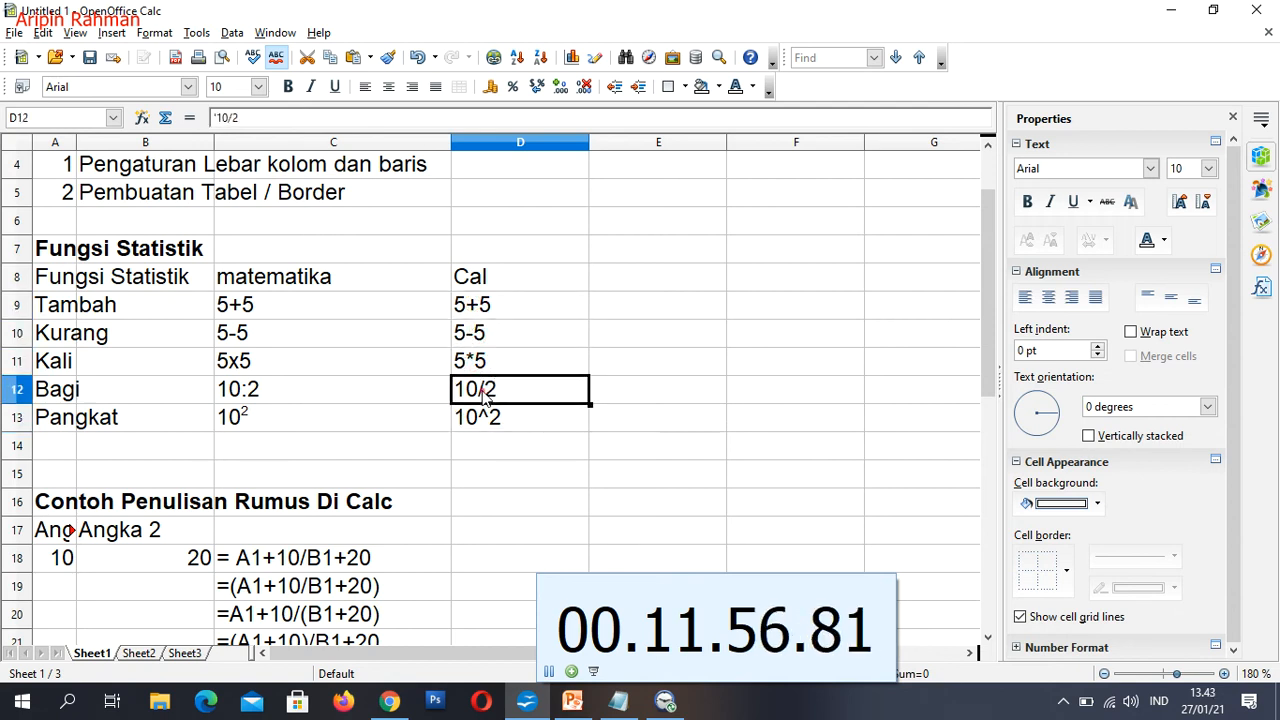
left_click(484, 424)
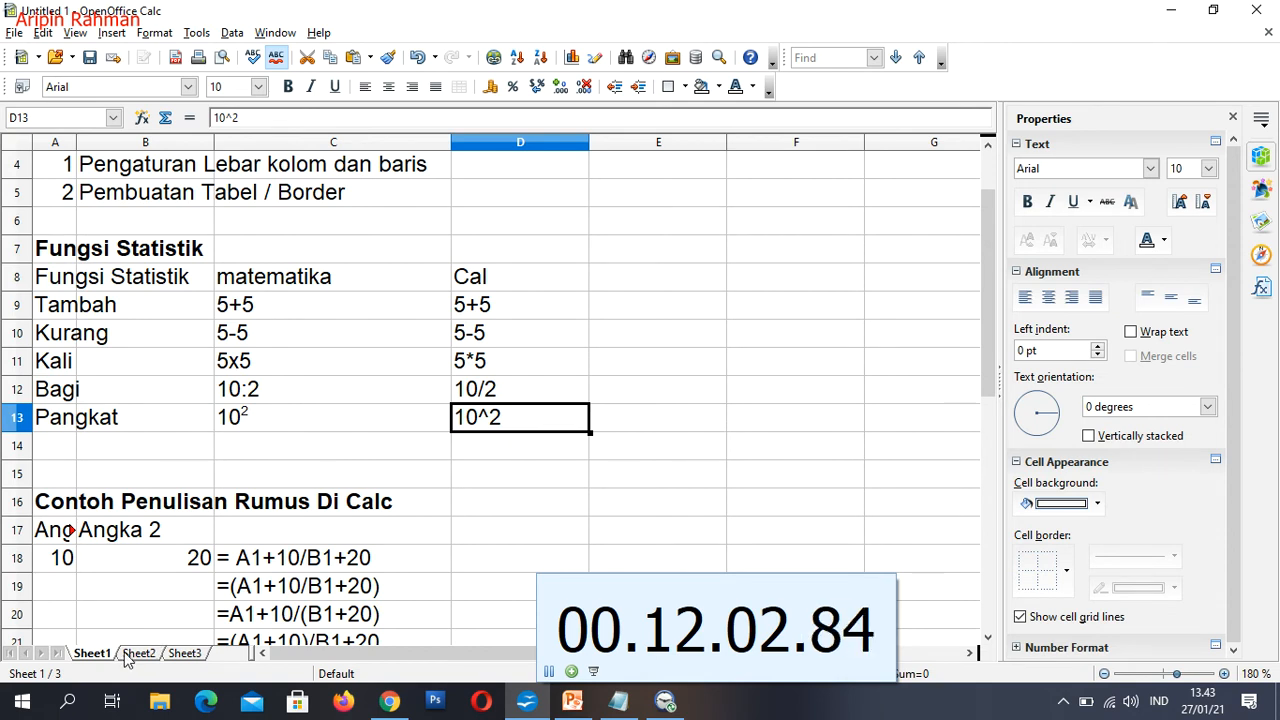
Enter the multiplication formula =D3*E3 in G3 of Sheet3 for the first student's scores.
left_click(184, 653)
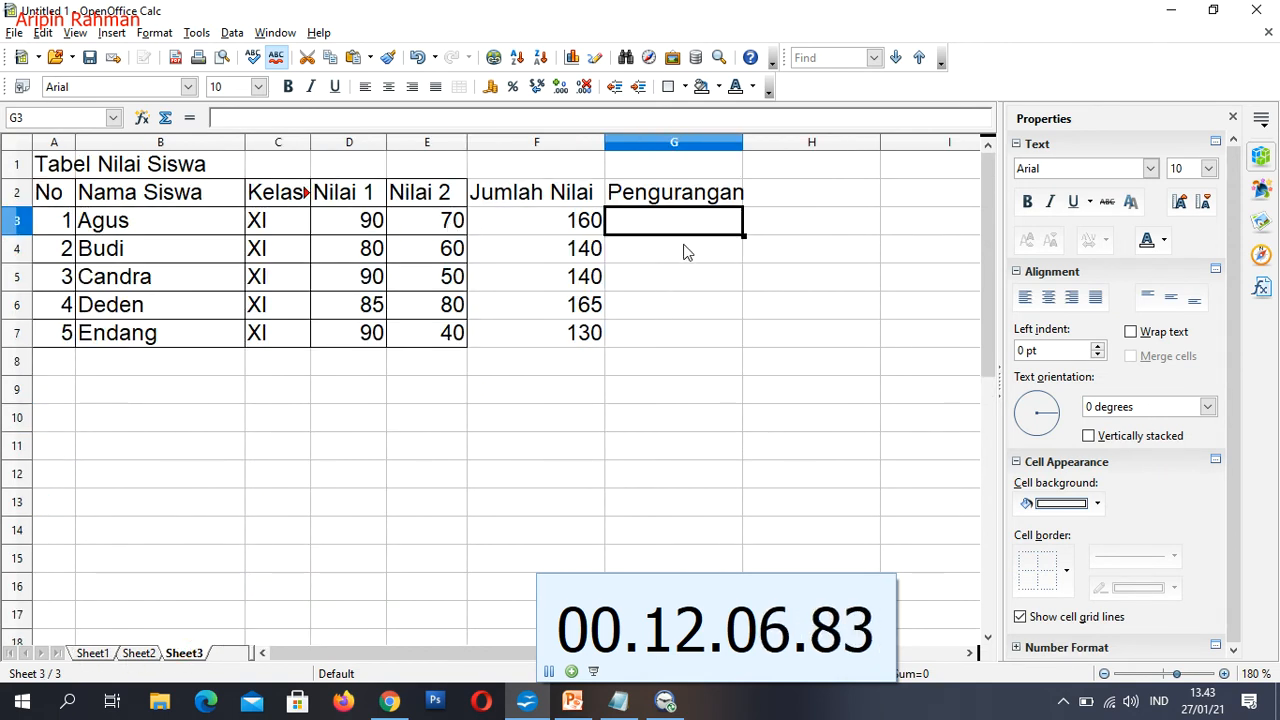
type("=")
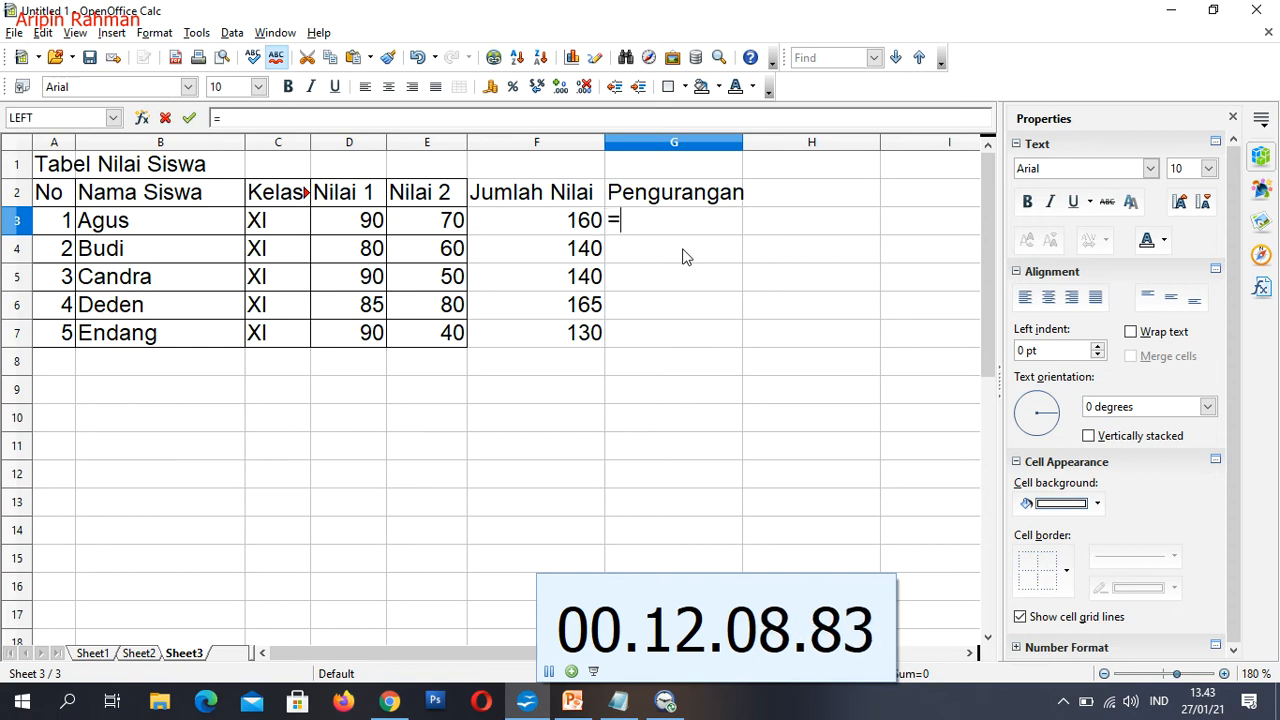
type("d")
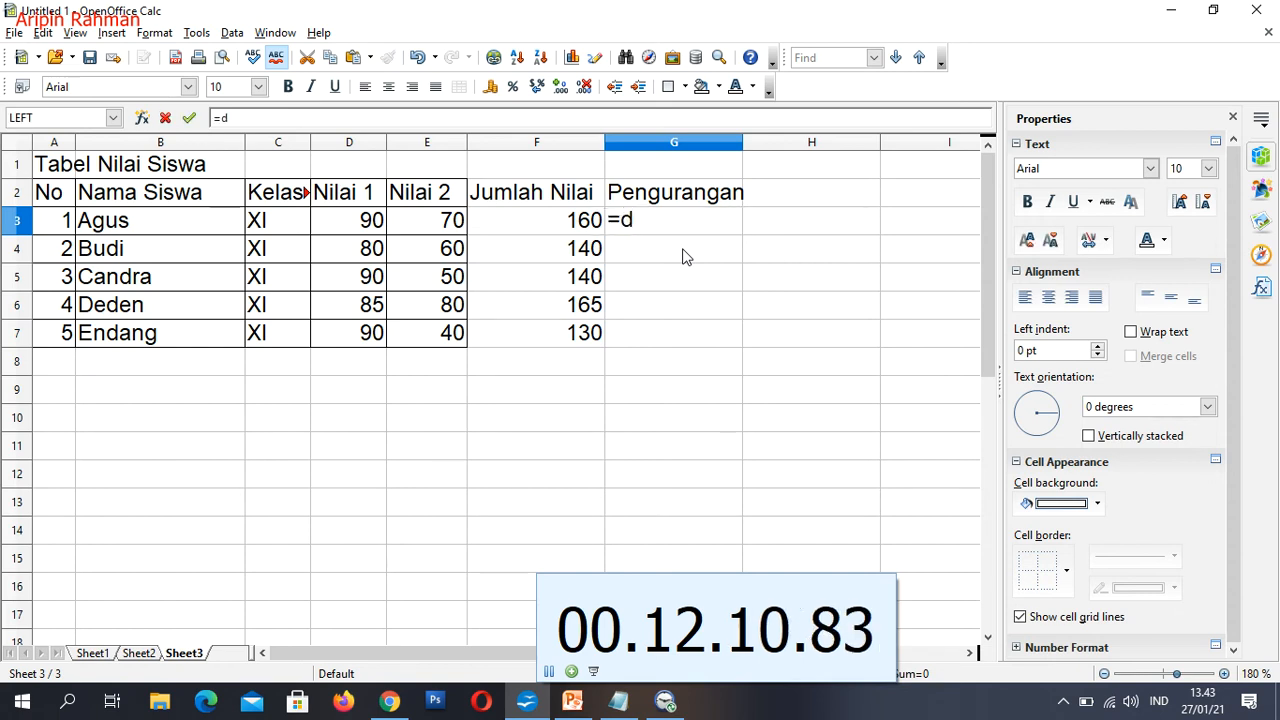
type("3*")
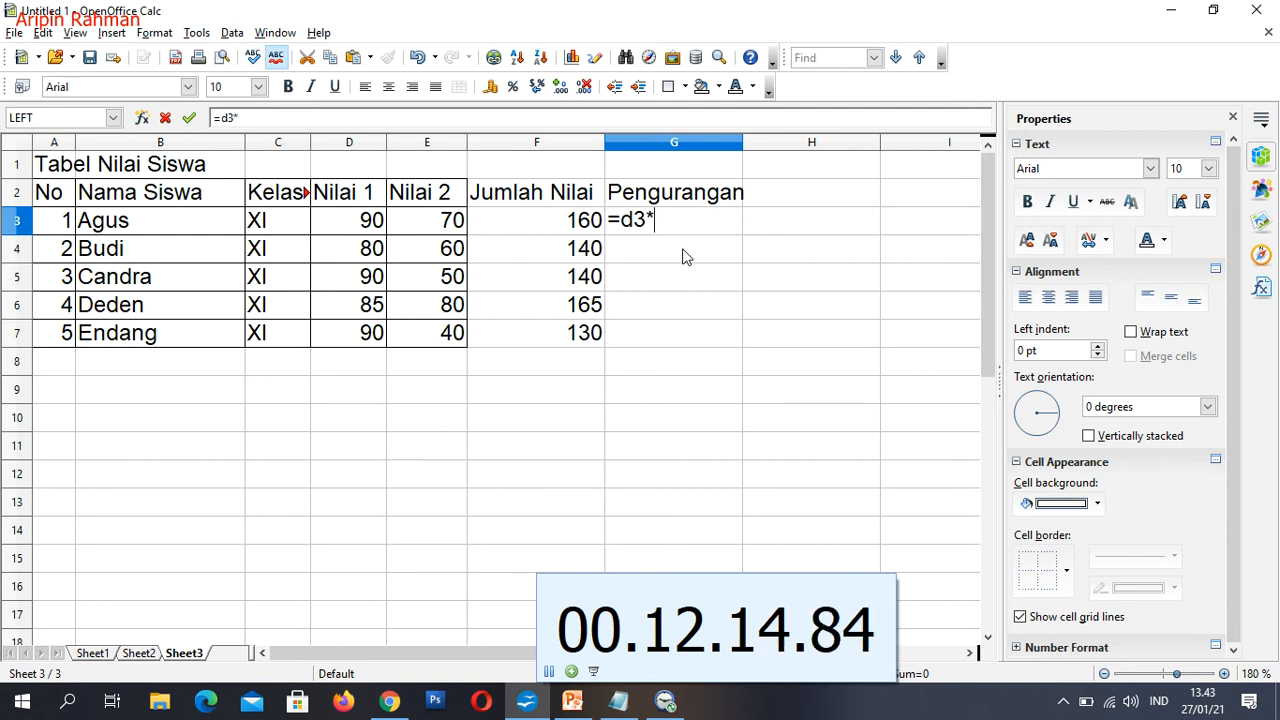
type("e3")
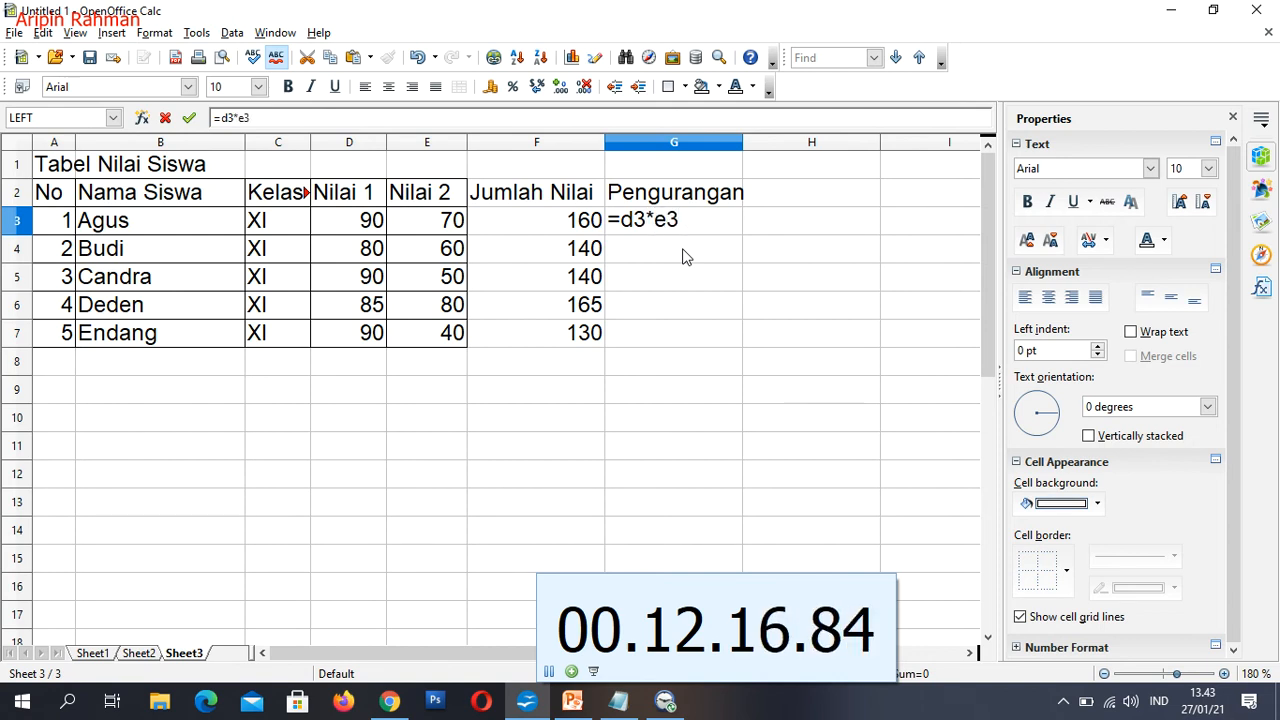
key("Return")
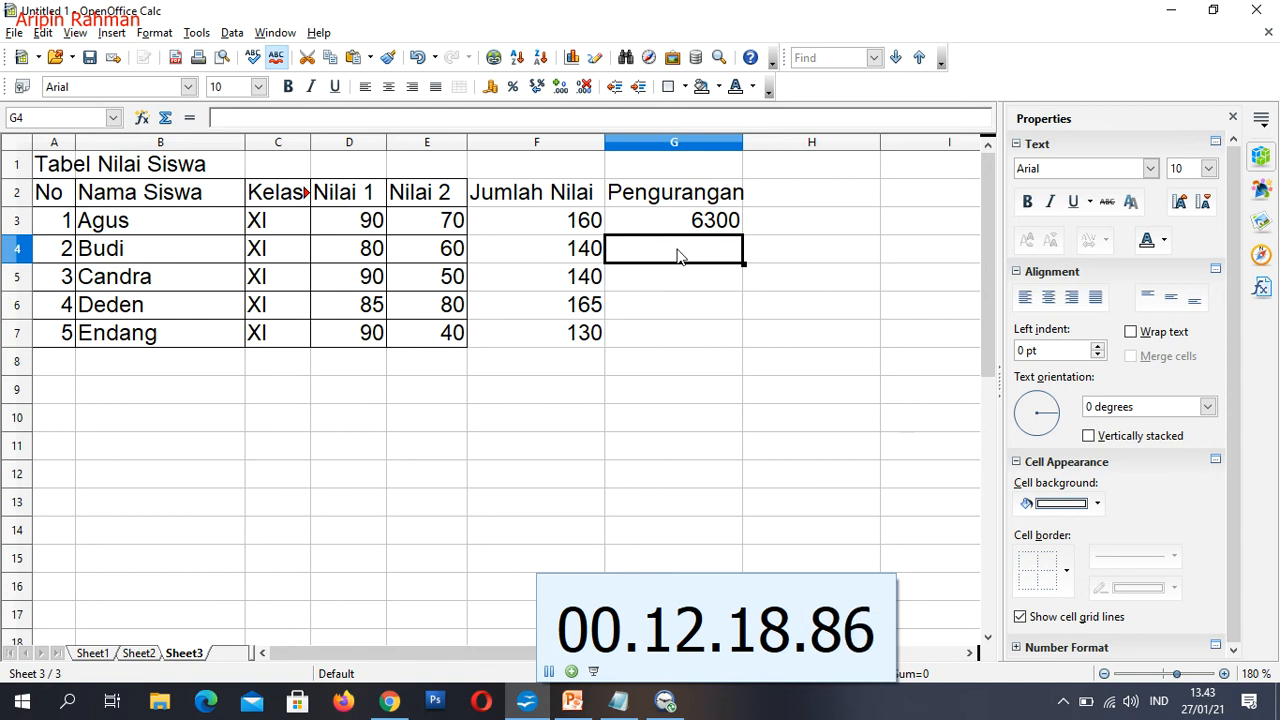
key("Up")
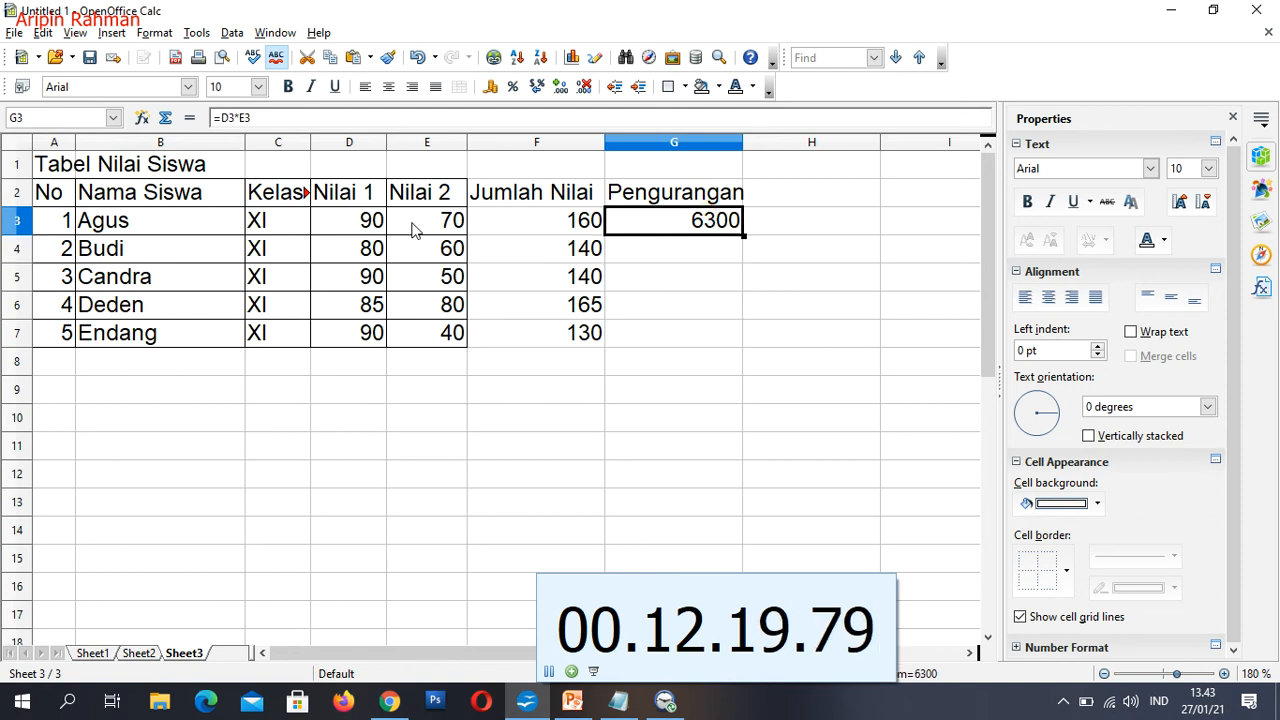
Rename the G2 heading to "Kali" and fill the G3 multiplication formula down through G7.
left_click(705, 194)
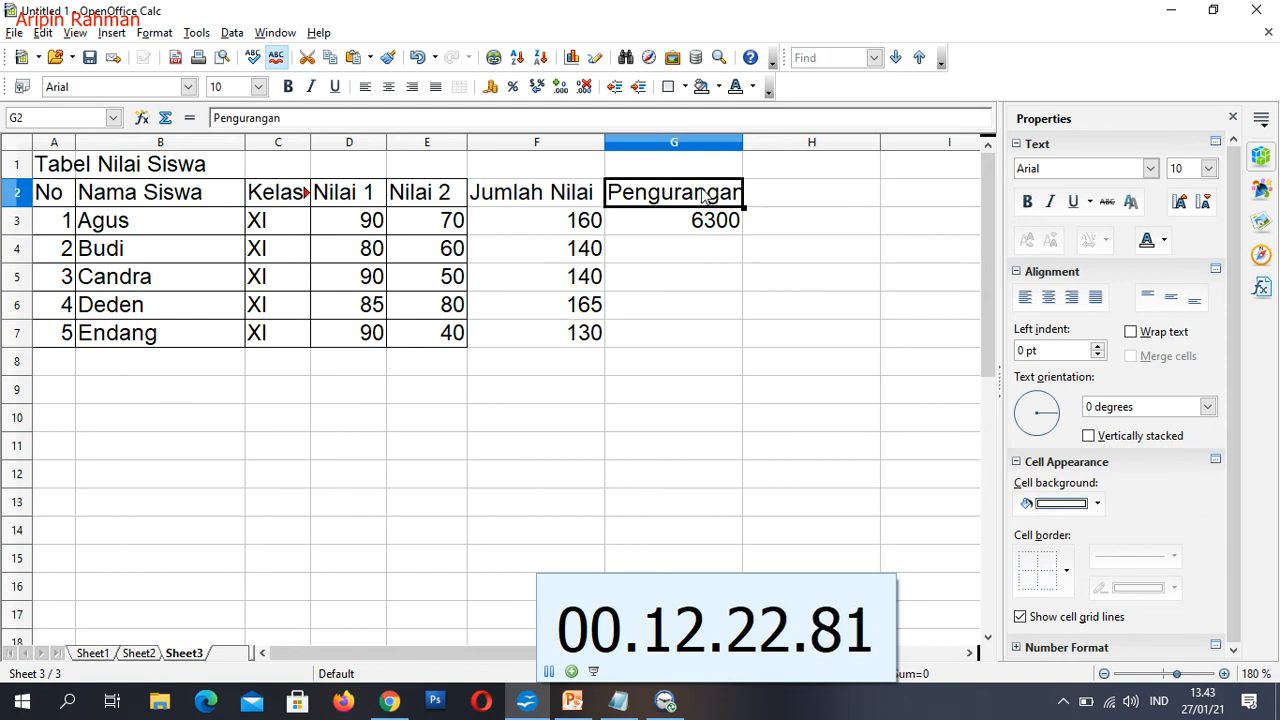
type("Kali")
key("Return")
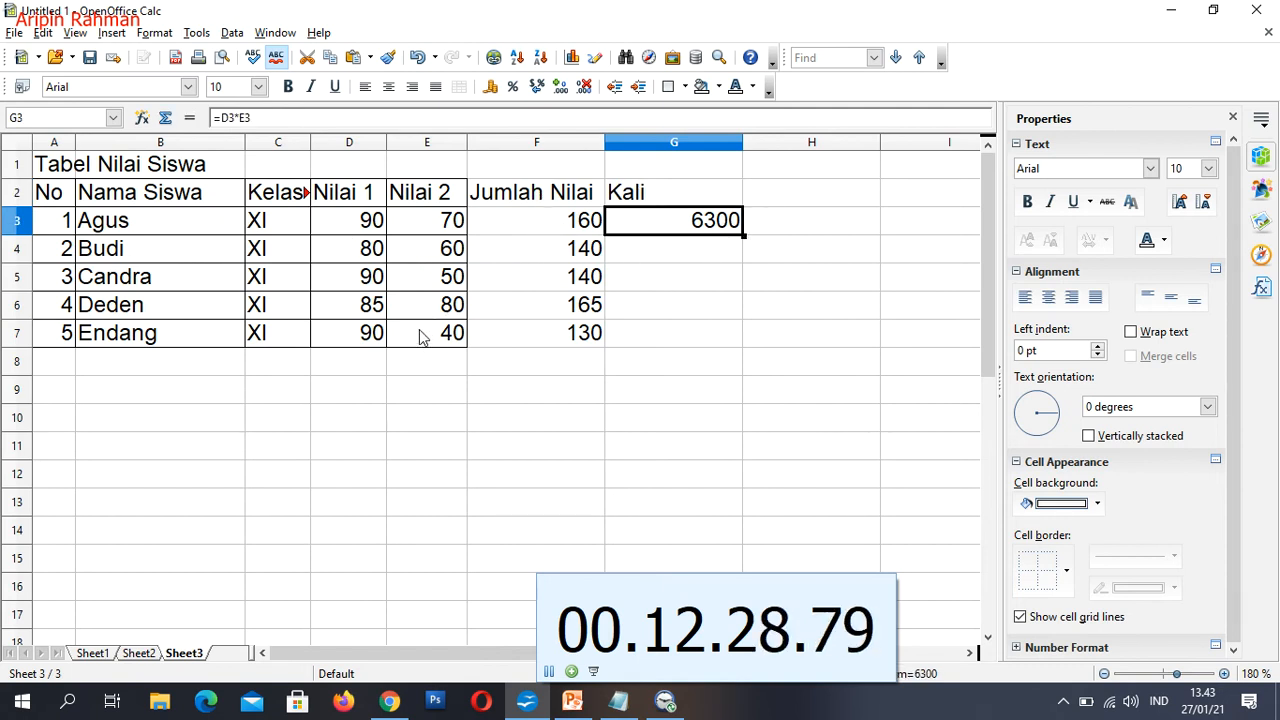
left_click_drag(744, 235, 748, 348)
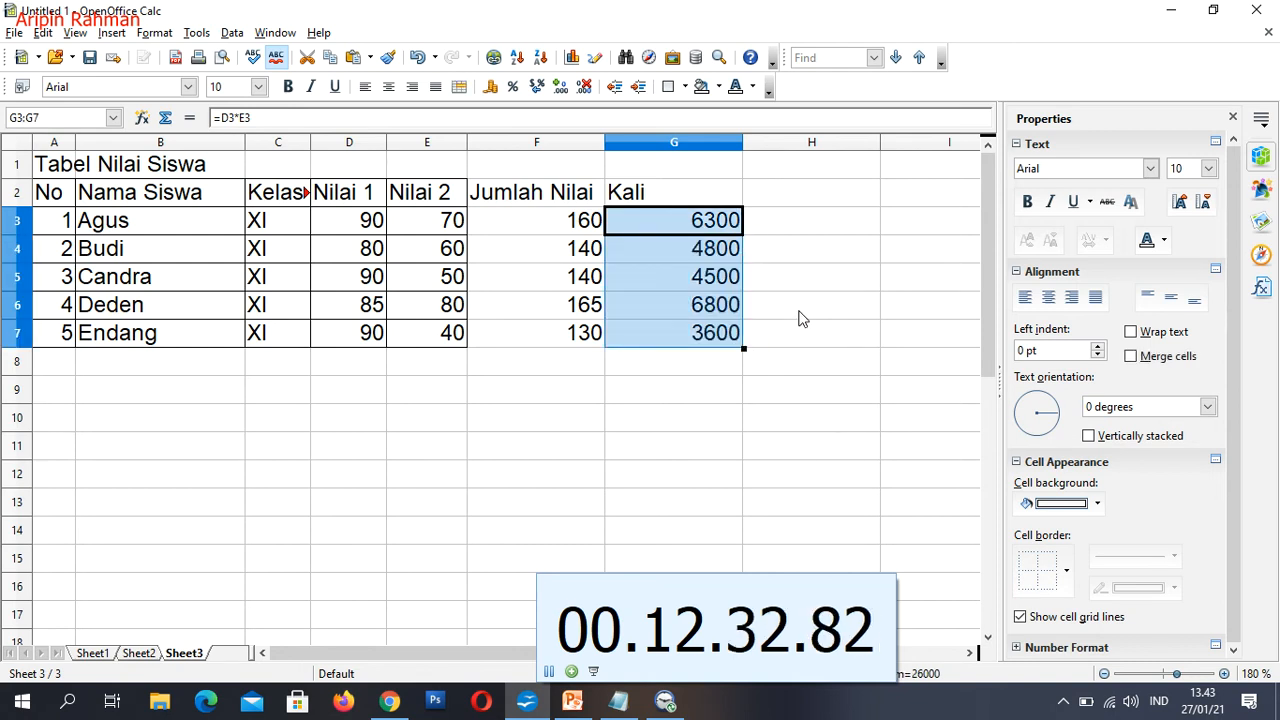
Examine the Contoh Penulisan Rumus Di Calc section on Sheet1, comparing the two numbers in row 18 with the example formulas.
left_click(95, 653)
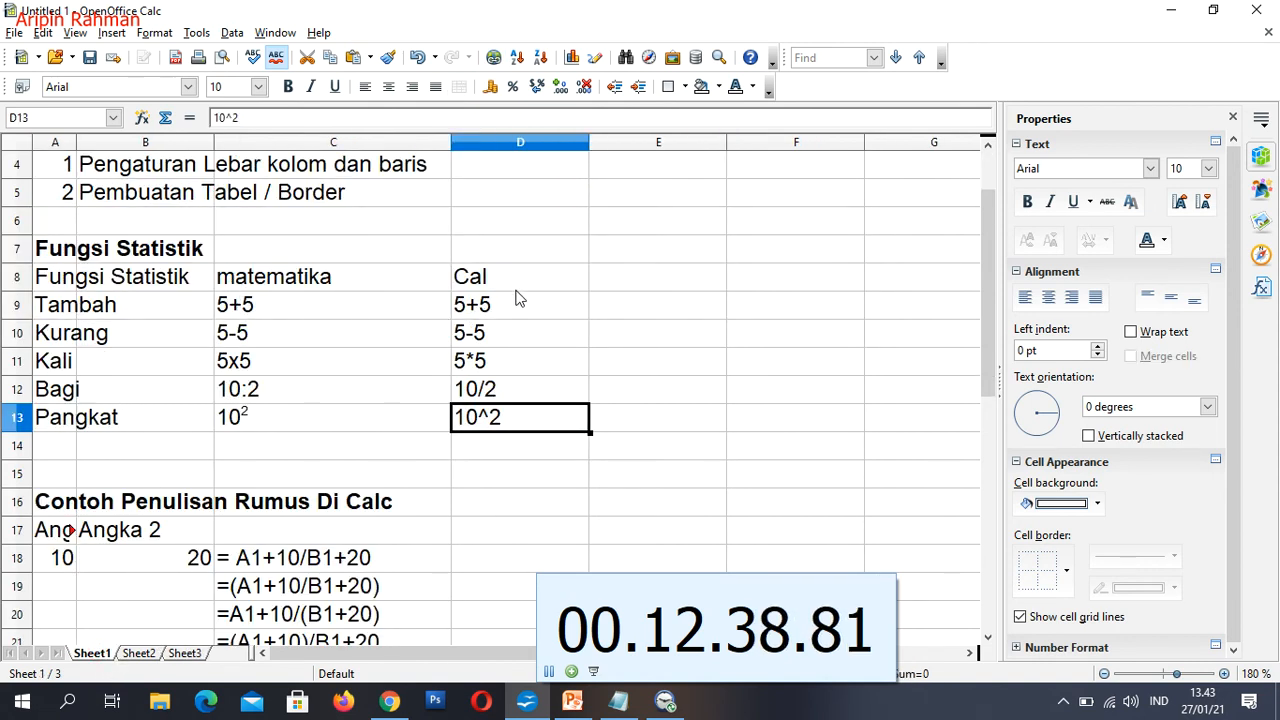
scroll(372, 410, "down", 2)
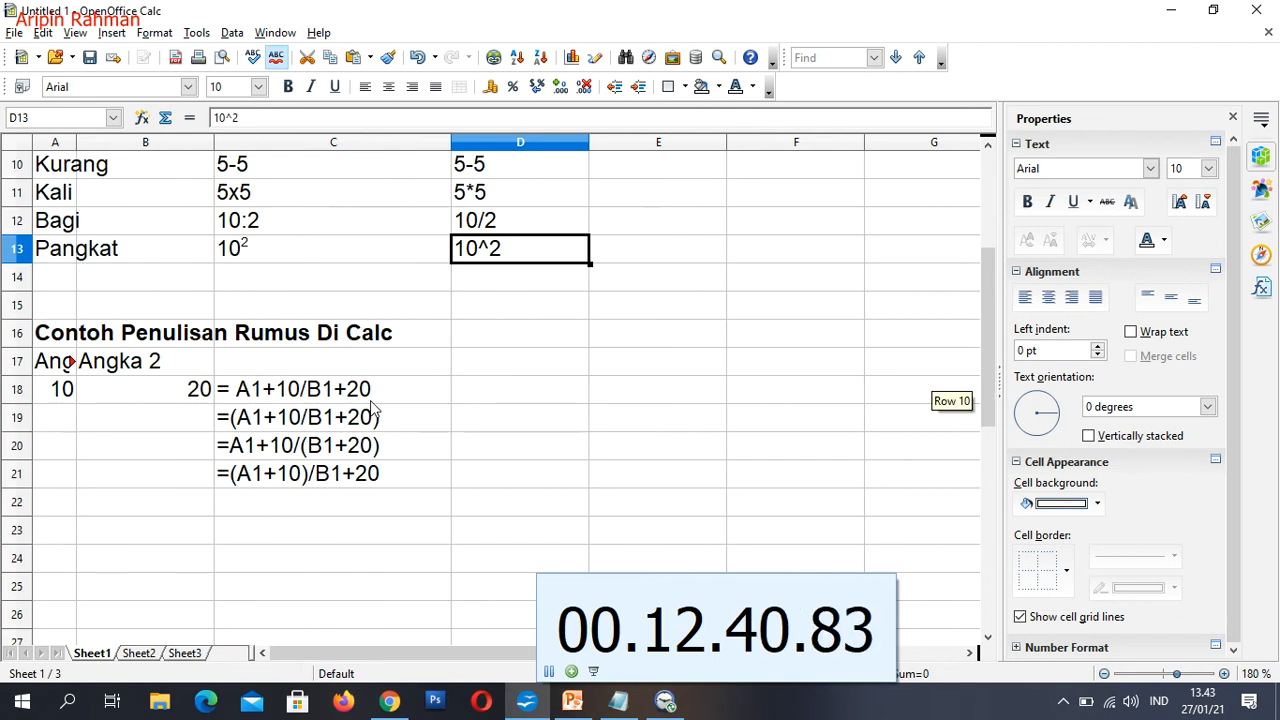
left_click(156, 424)
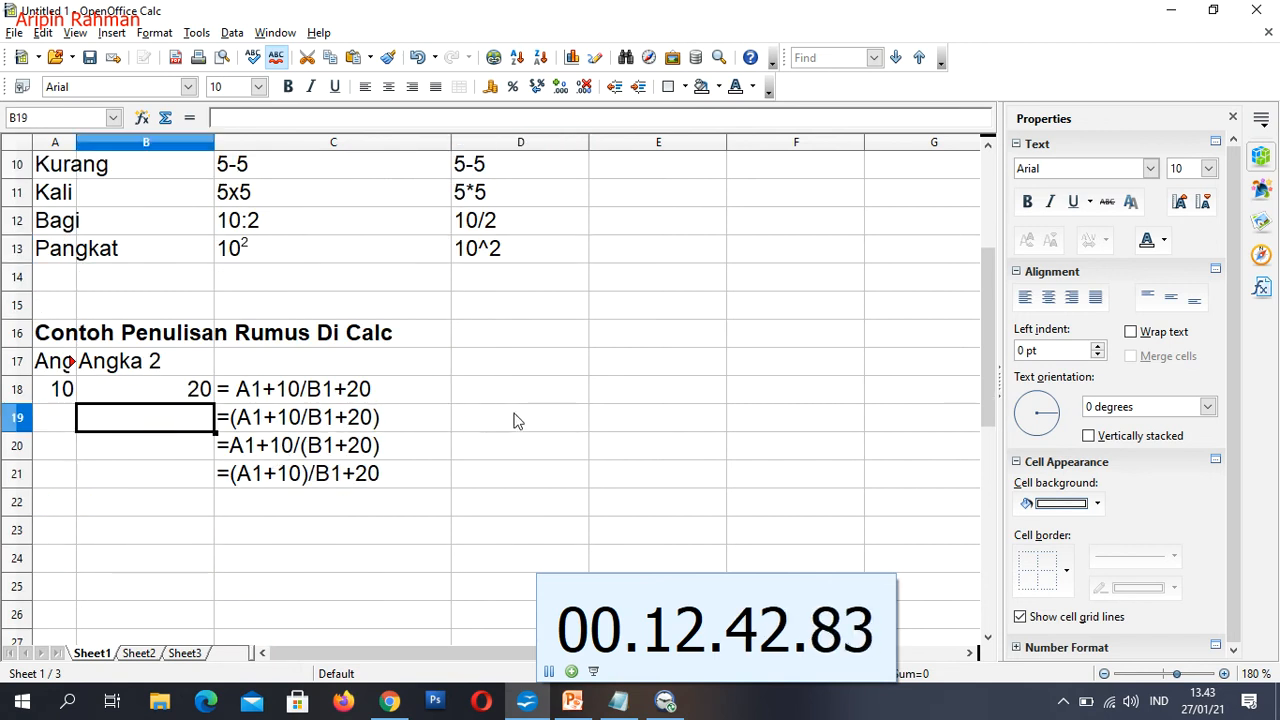
scroll(507, 419, "down", 1)
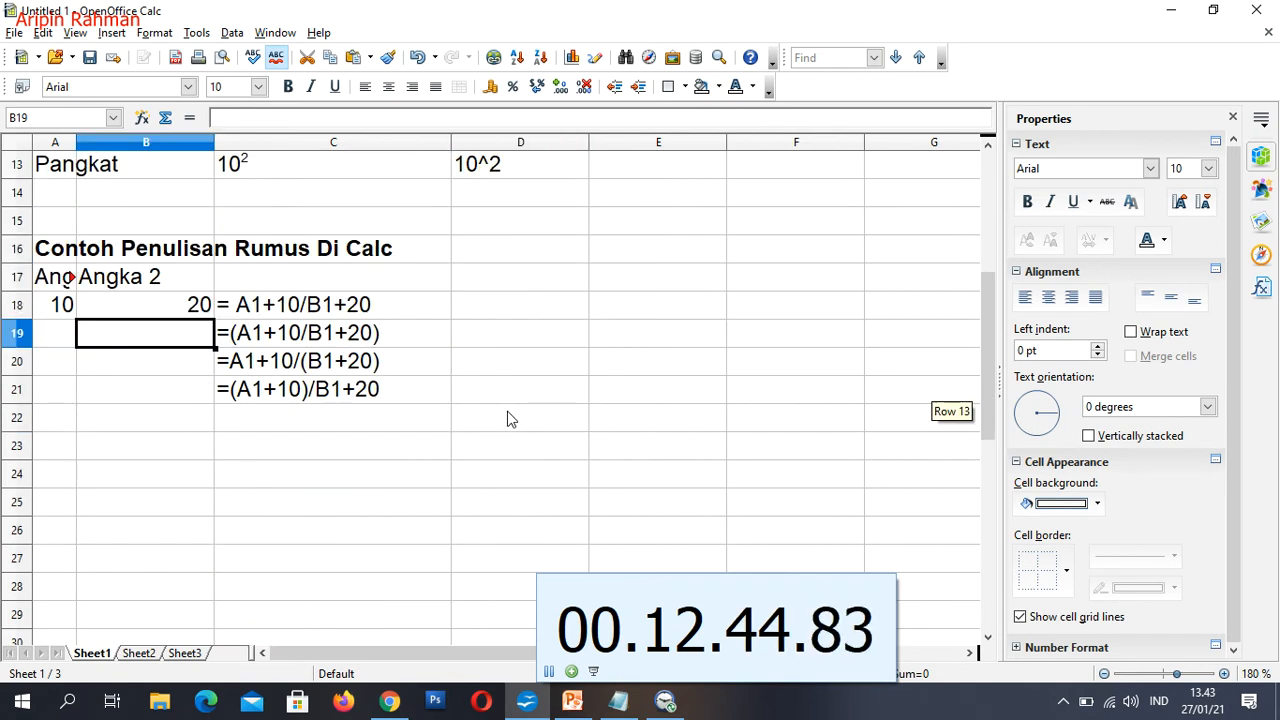
left_click(155, 452)
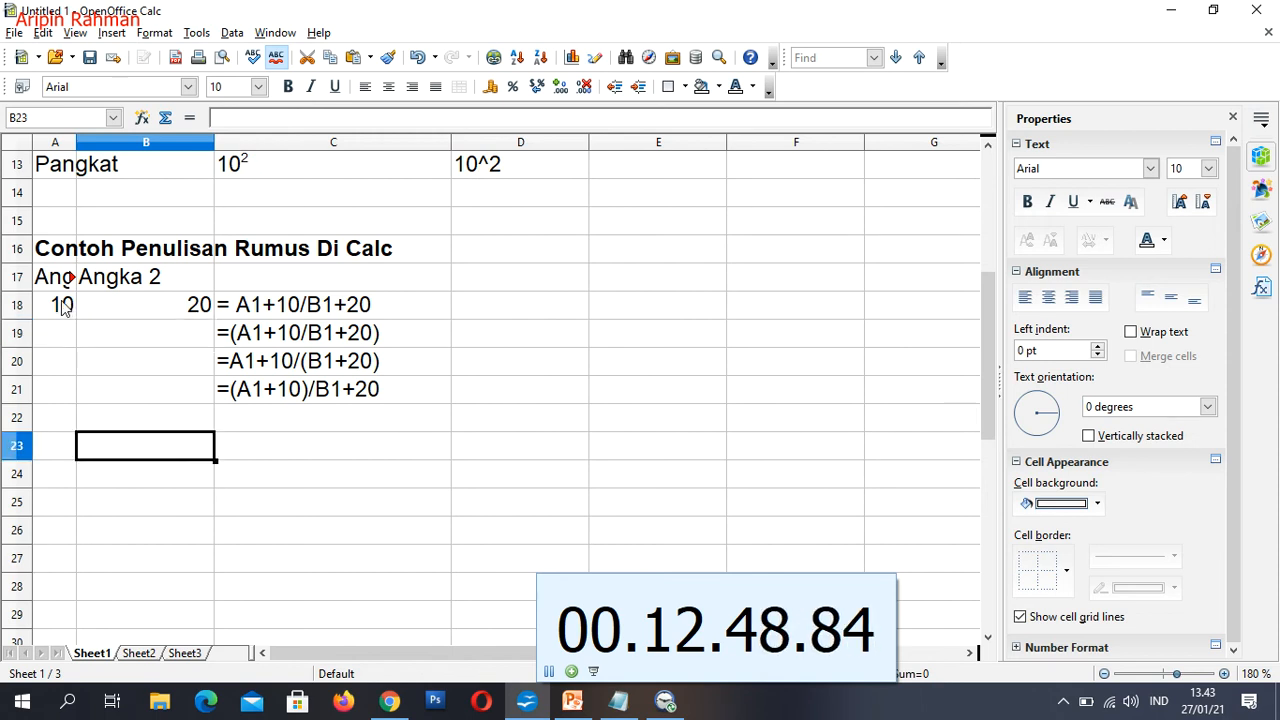
left_click(62, 307)
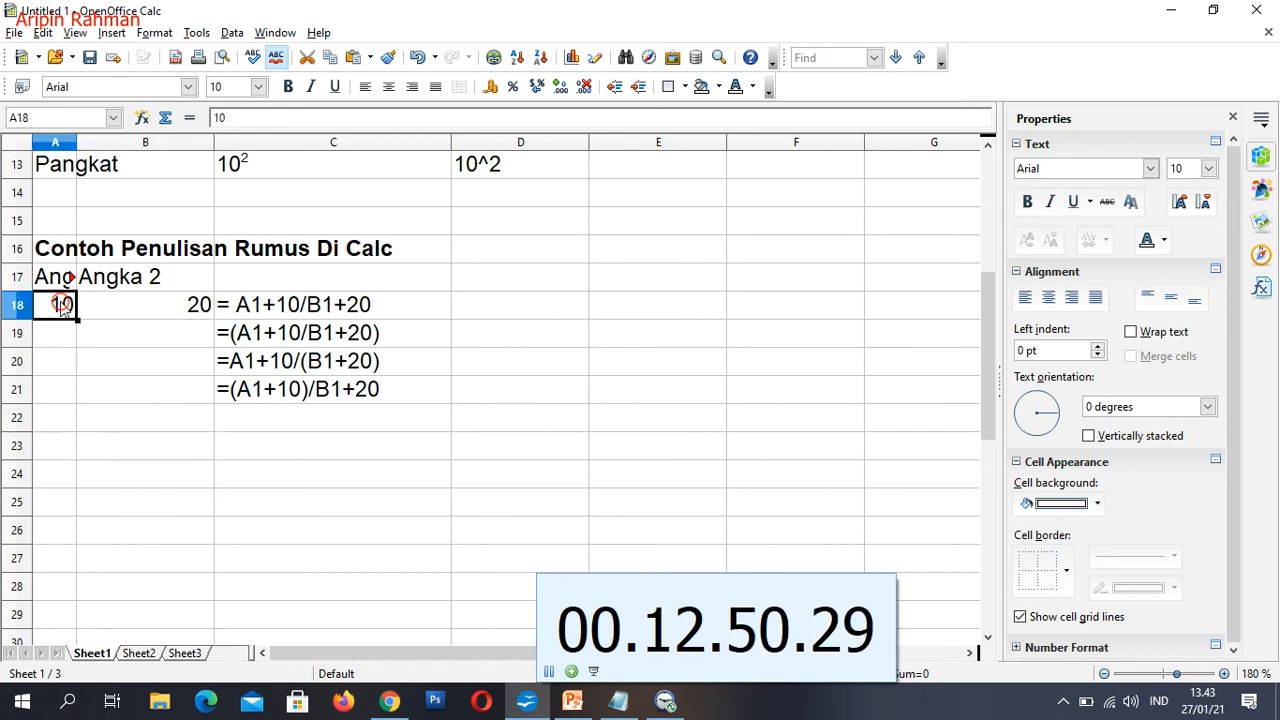
left_click(140, 313)
left_click(60, 307)
left_click(149, 307)
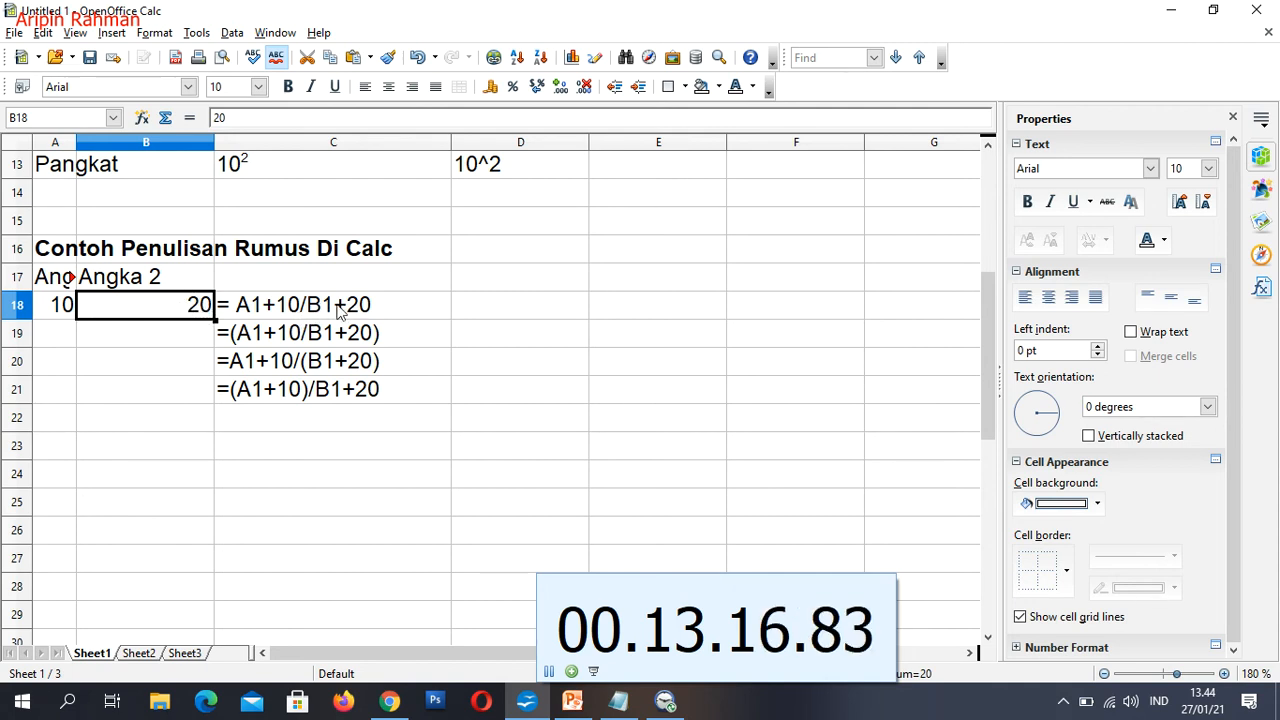
left_click(348, 334)
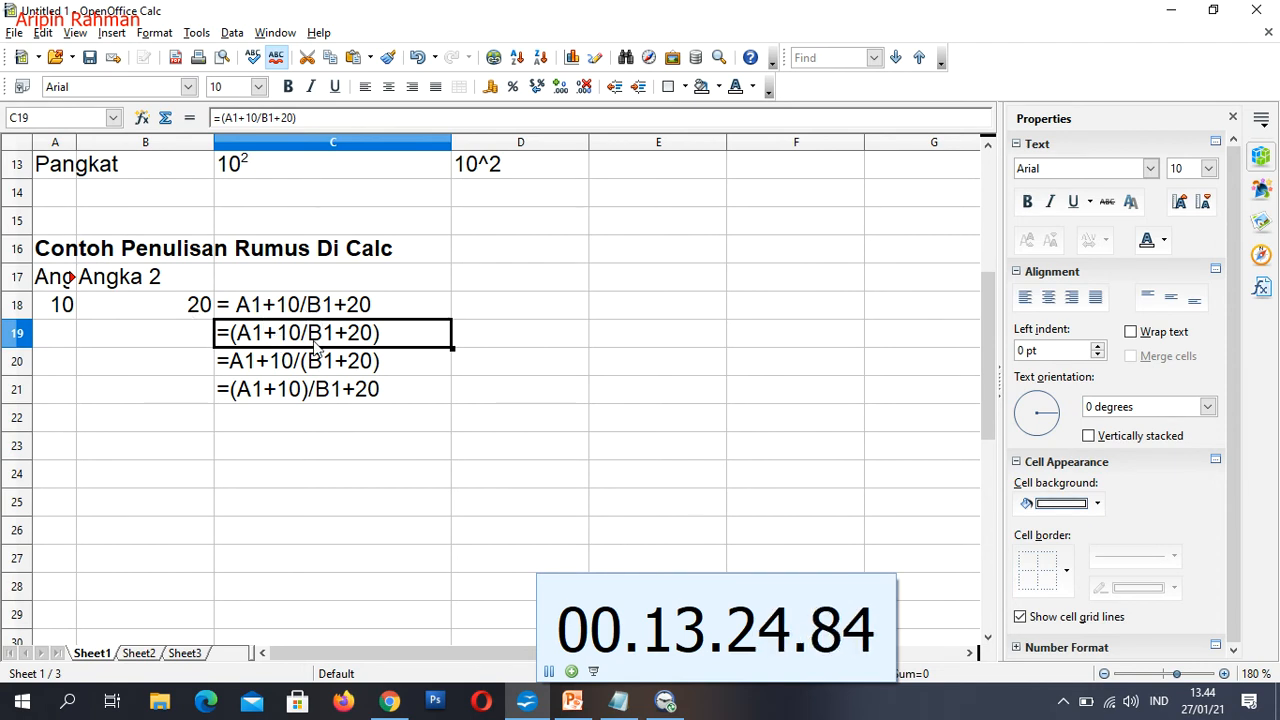
Narrow columns A and B on Sheet2 to fit the two input numbers more closely.
left_click(140, 652)
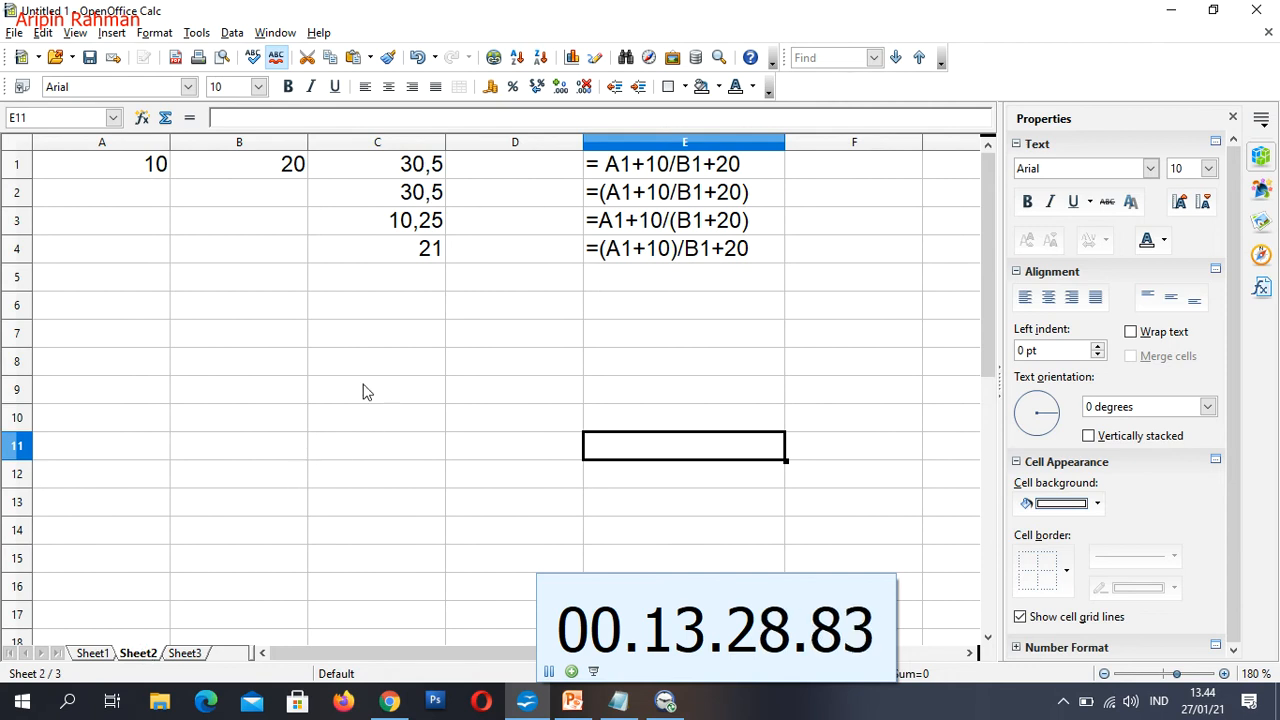
scroll(303, 334, "up", 5)
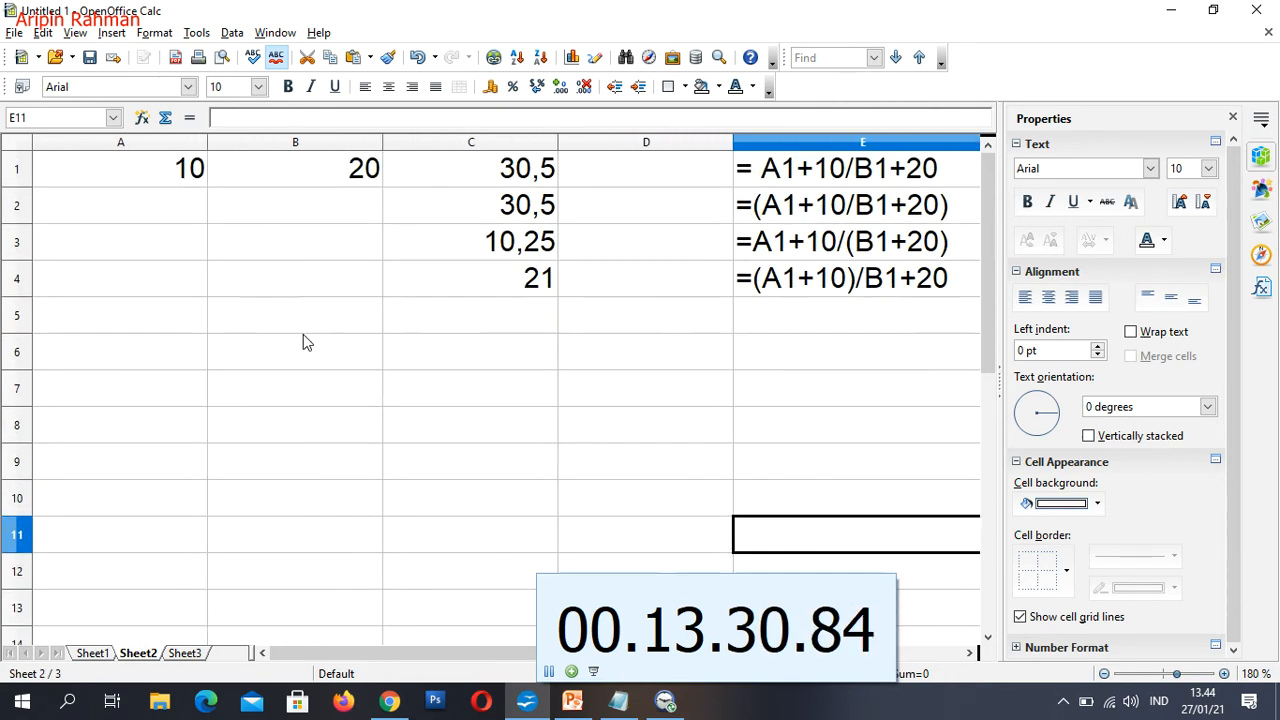
left_click_drag(207, 142, 146, 145)
left_click_drag(320, 145, 120, 140)
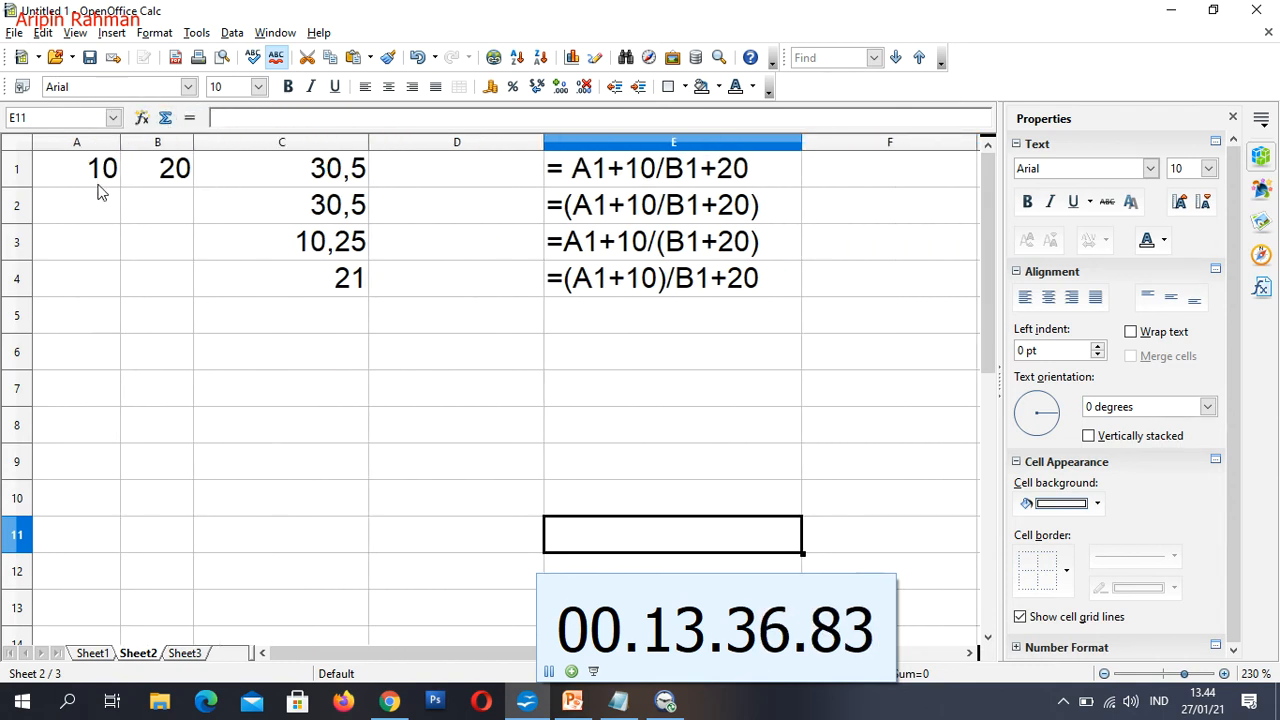
Examine the A1 and B1 values against the formulas in E1 and E3, and narrow the results column C.
left_click(96, 172)
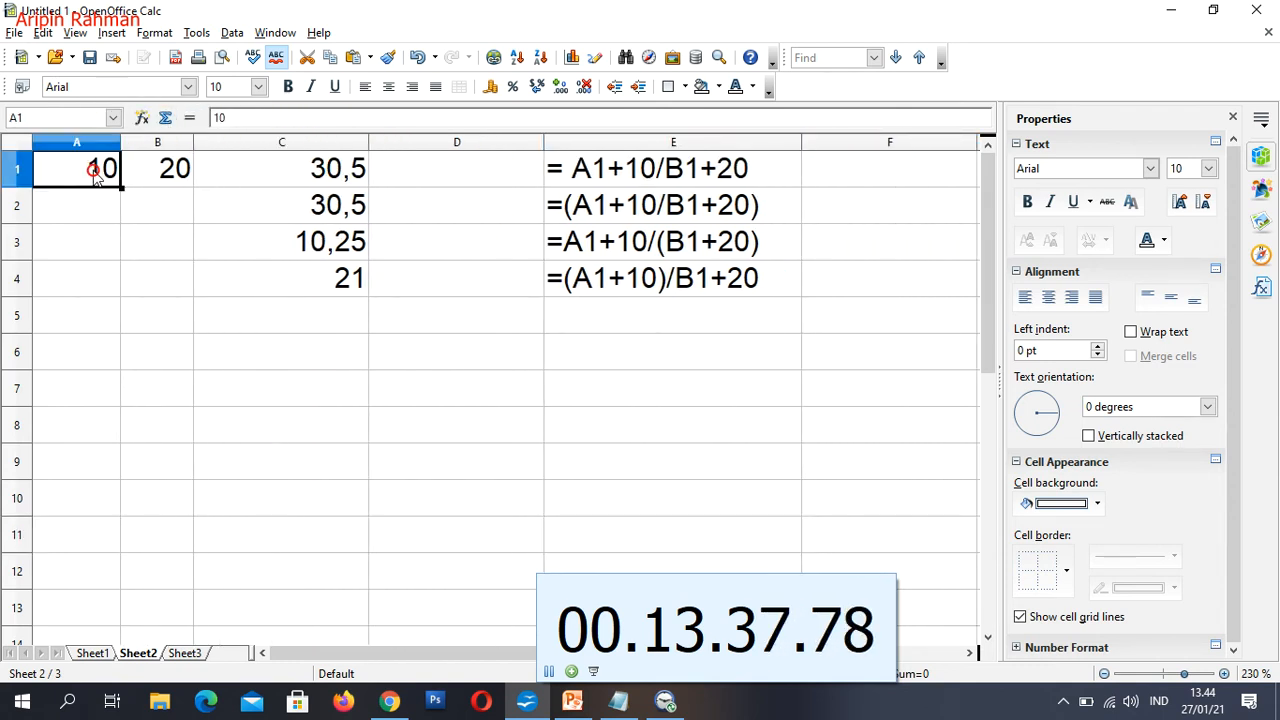
left_click(160, 173)
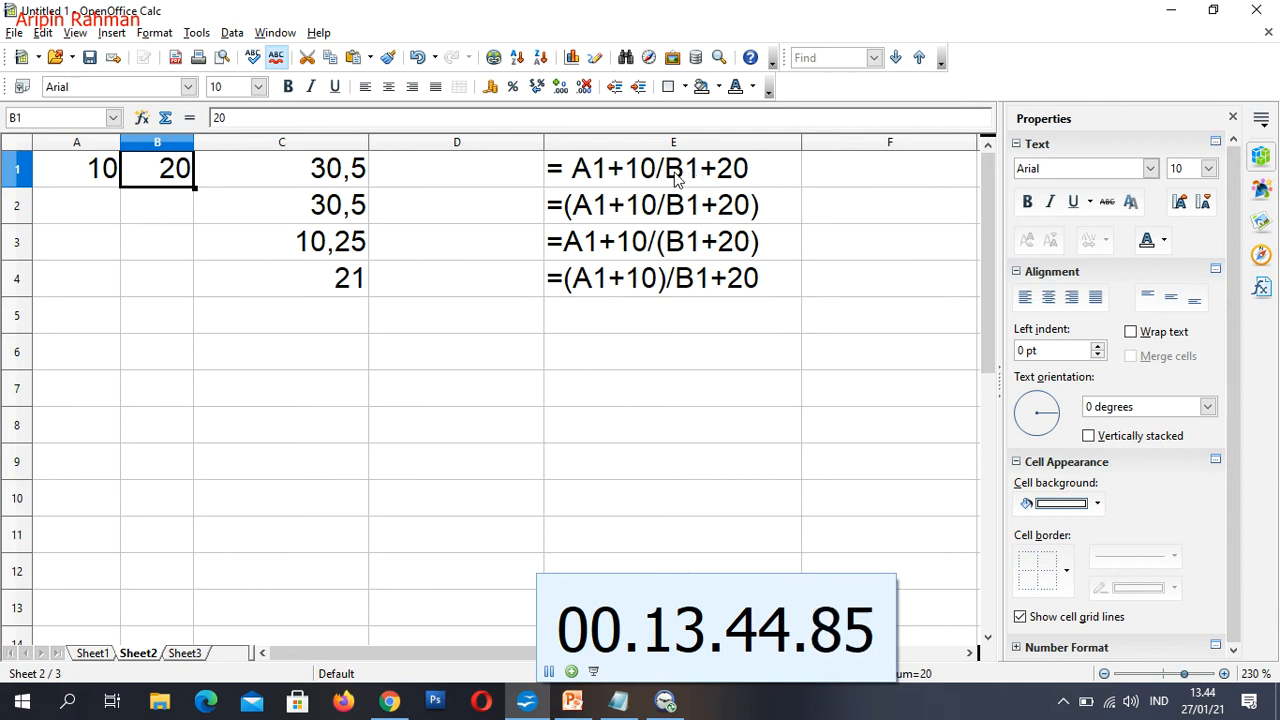
left_click(757, 174)
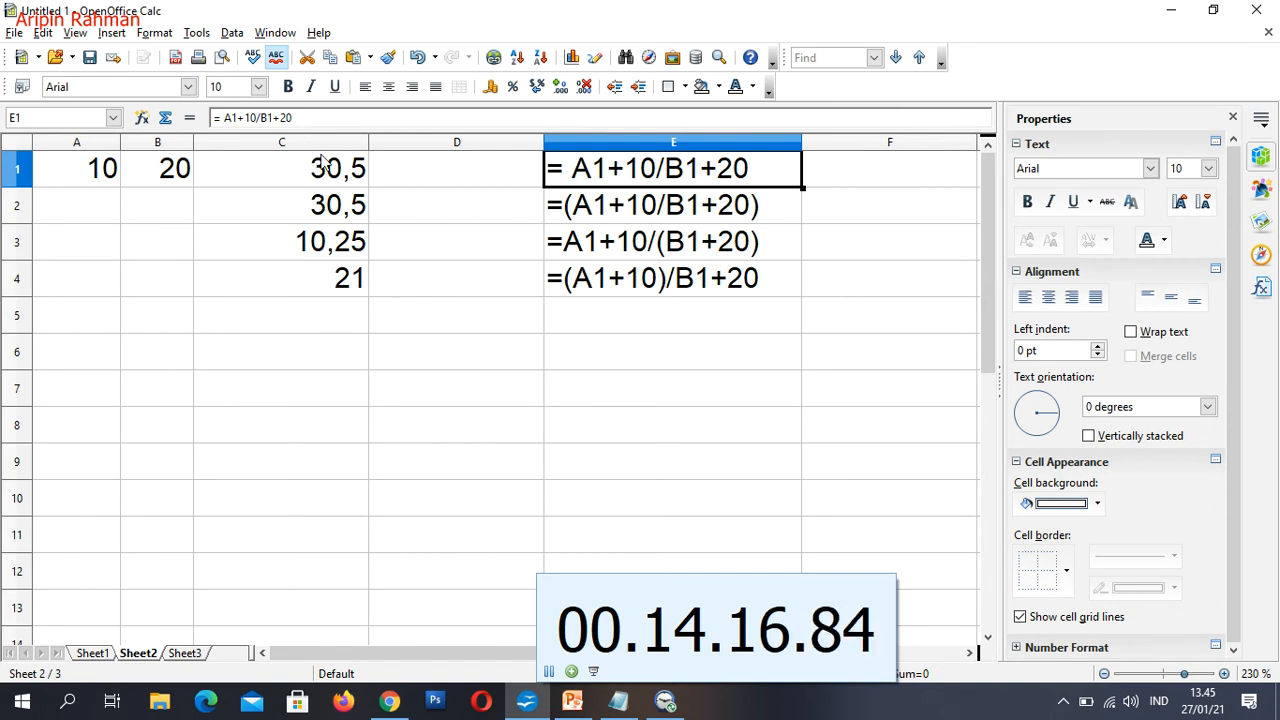
left_click_drag(368, 143, 309, 143)
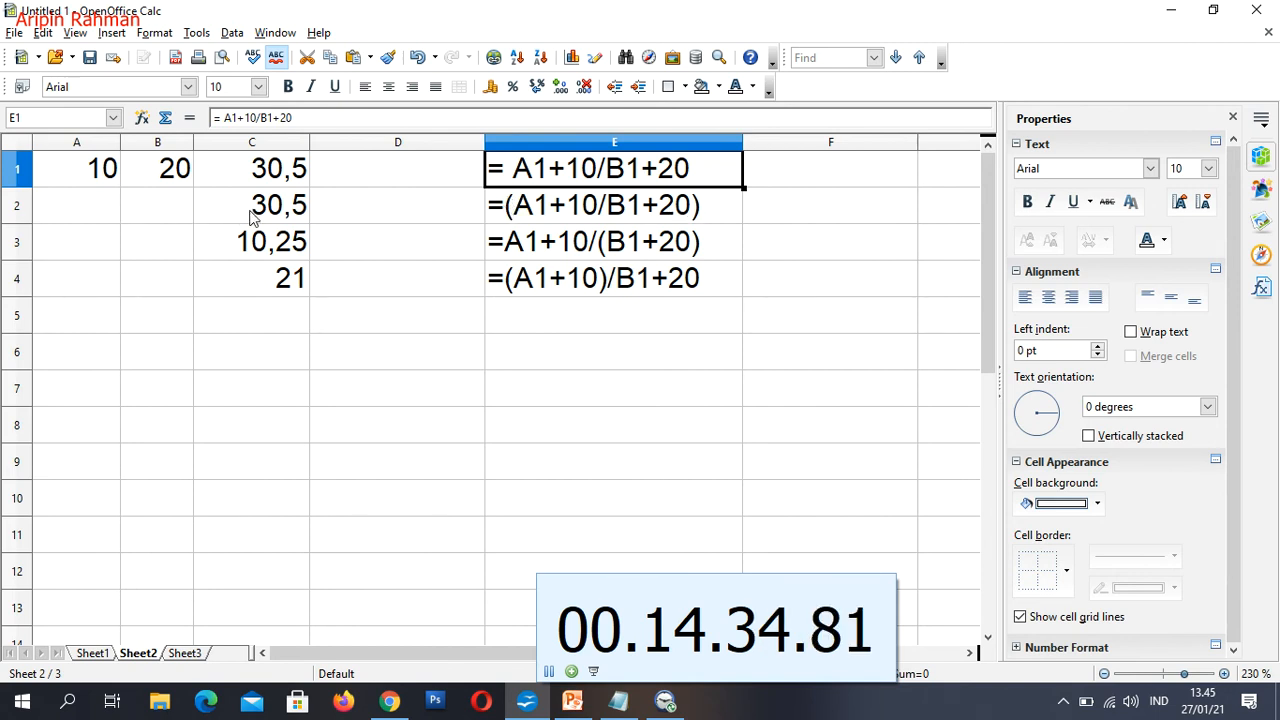
key("ctrl+s")
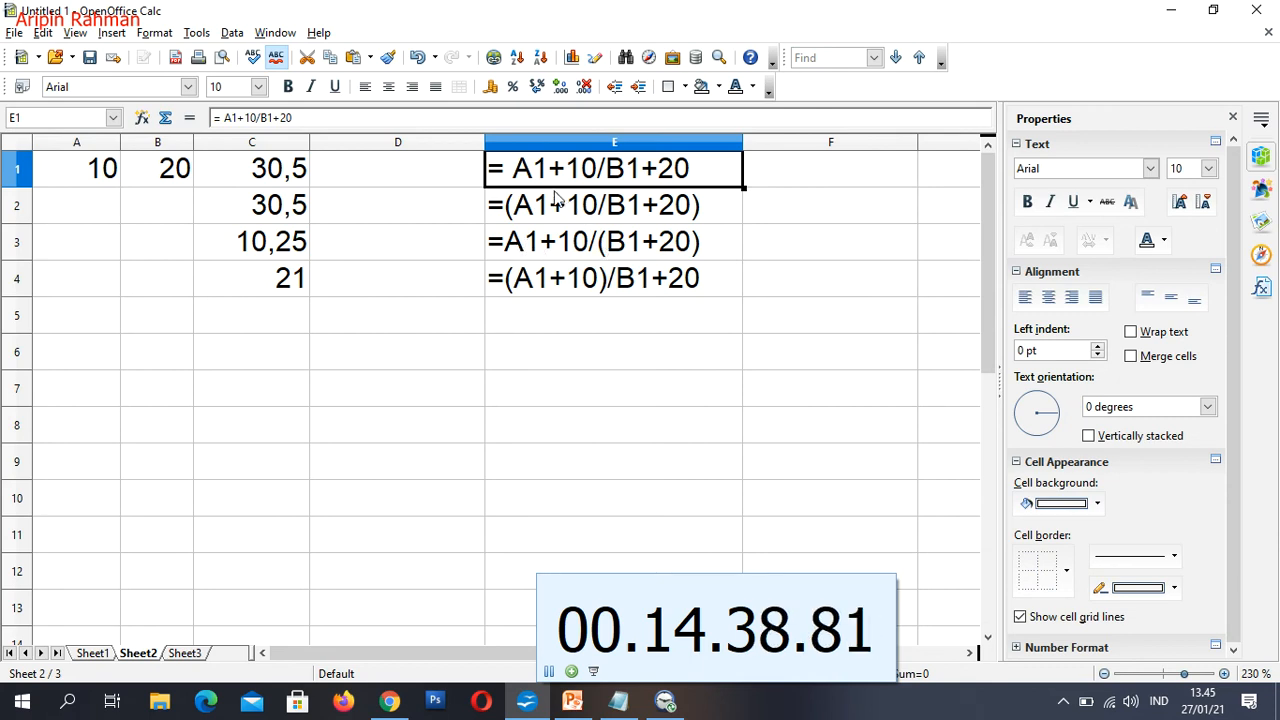
left_click(598, 242)
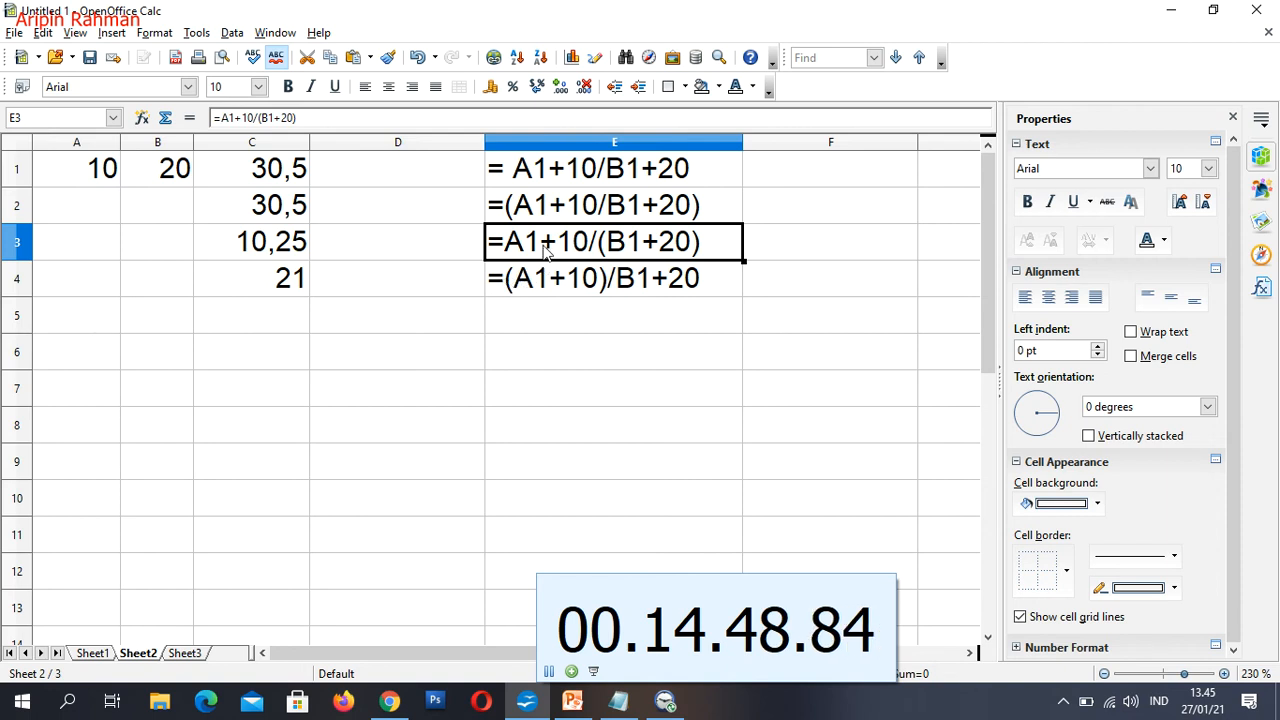
left_click(541, 315)
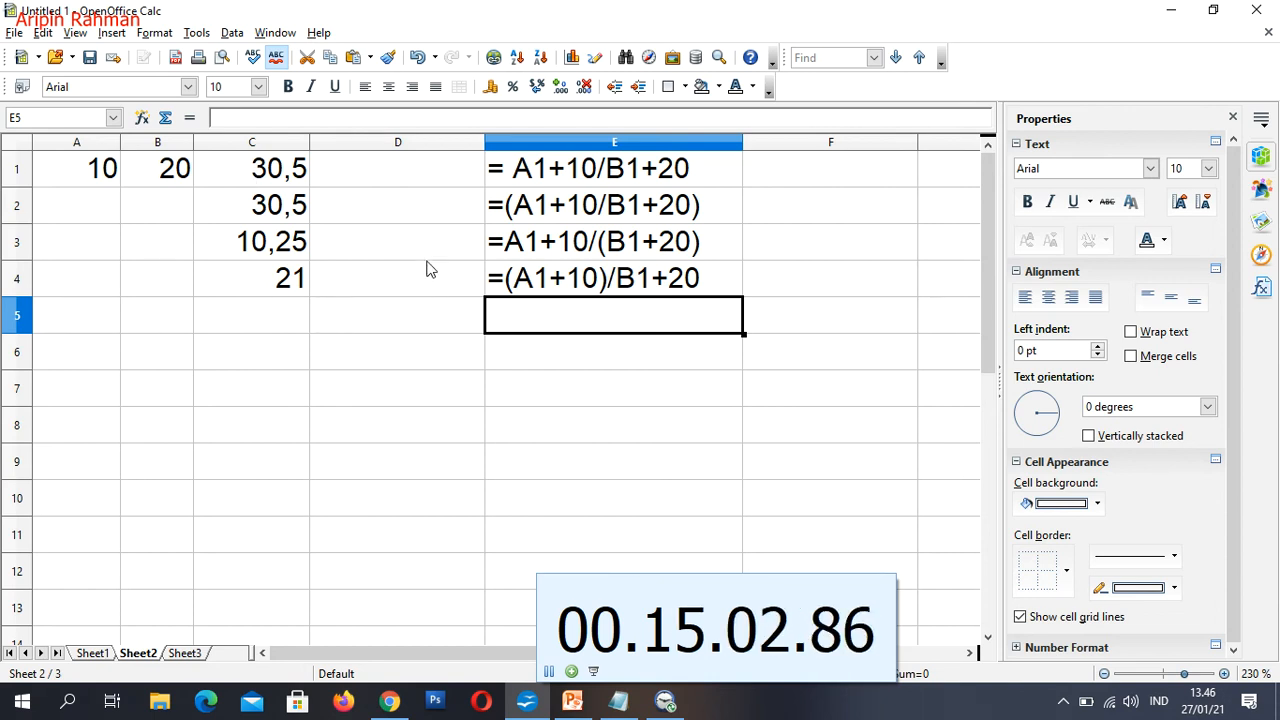
Enter the heading "Ketentuan" in cell A6 below the formula examples on Sheet2.
left_click(91, 351)
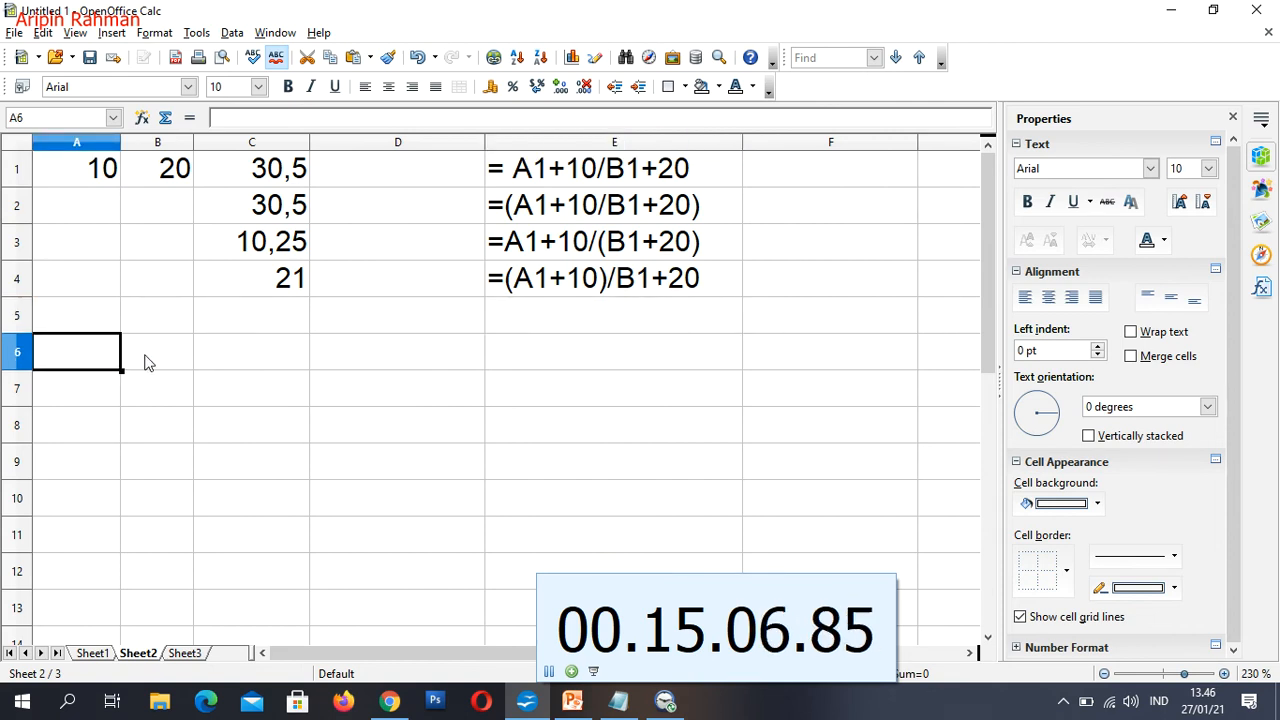
type("P")
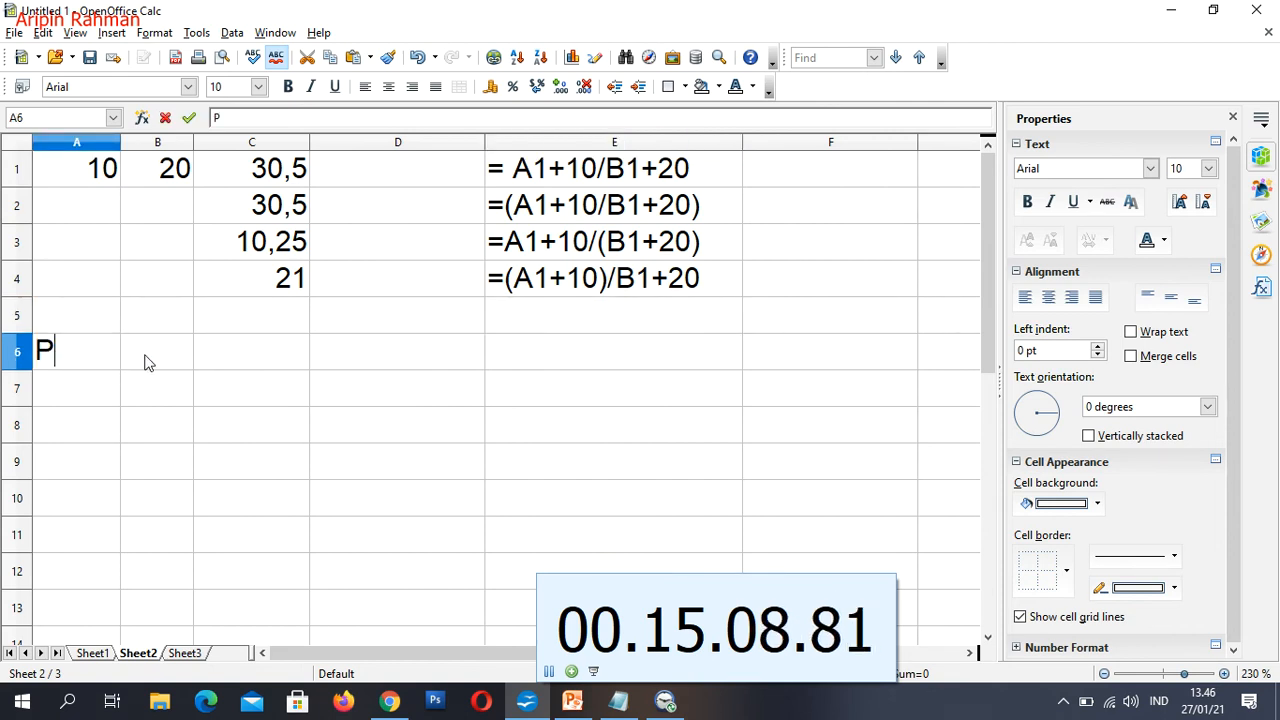
key("BackSpace")
type("Ketentuan")
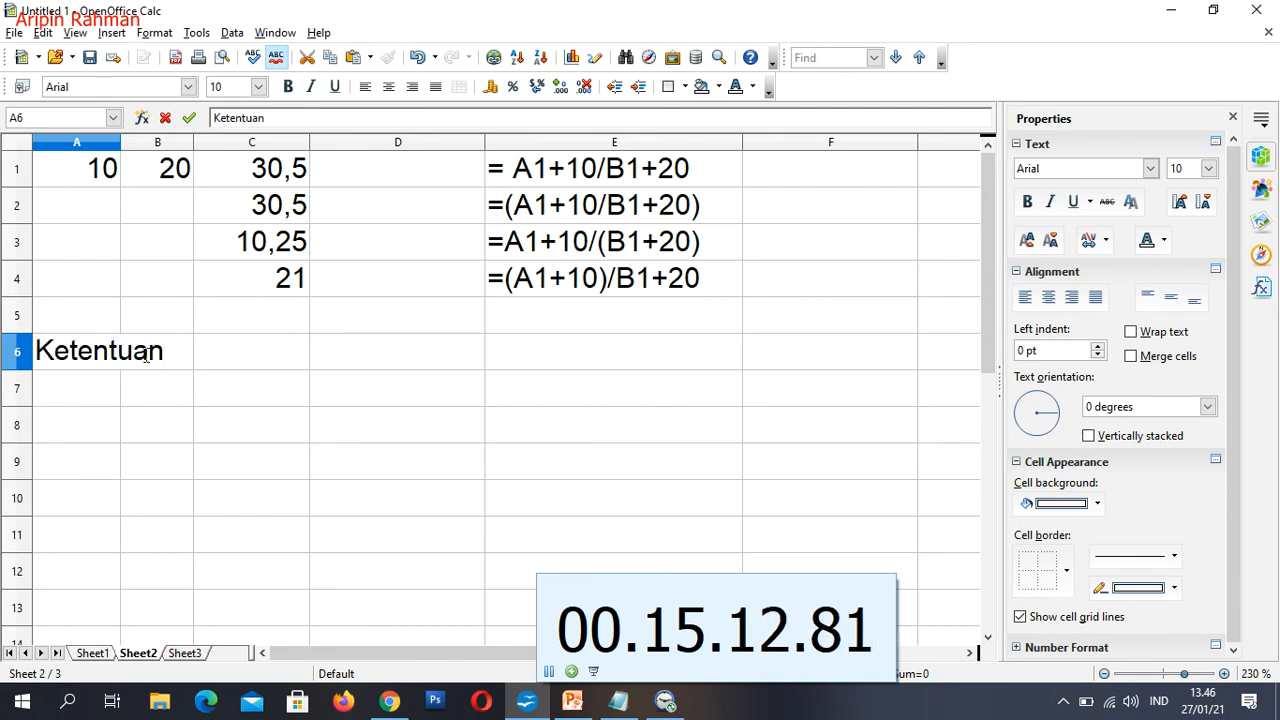
key("Return")
Add the rule "Perkalian dan Pembagian Itu Dihitung Lebih Awal" in cell A7.
type("Perk")
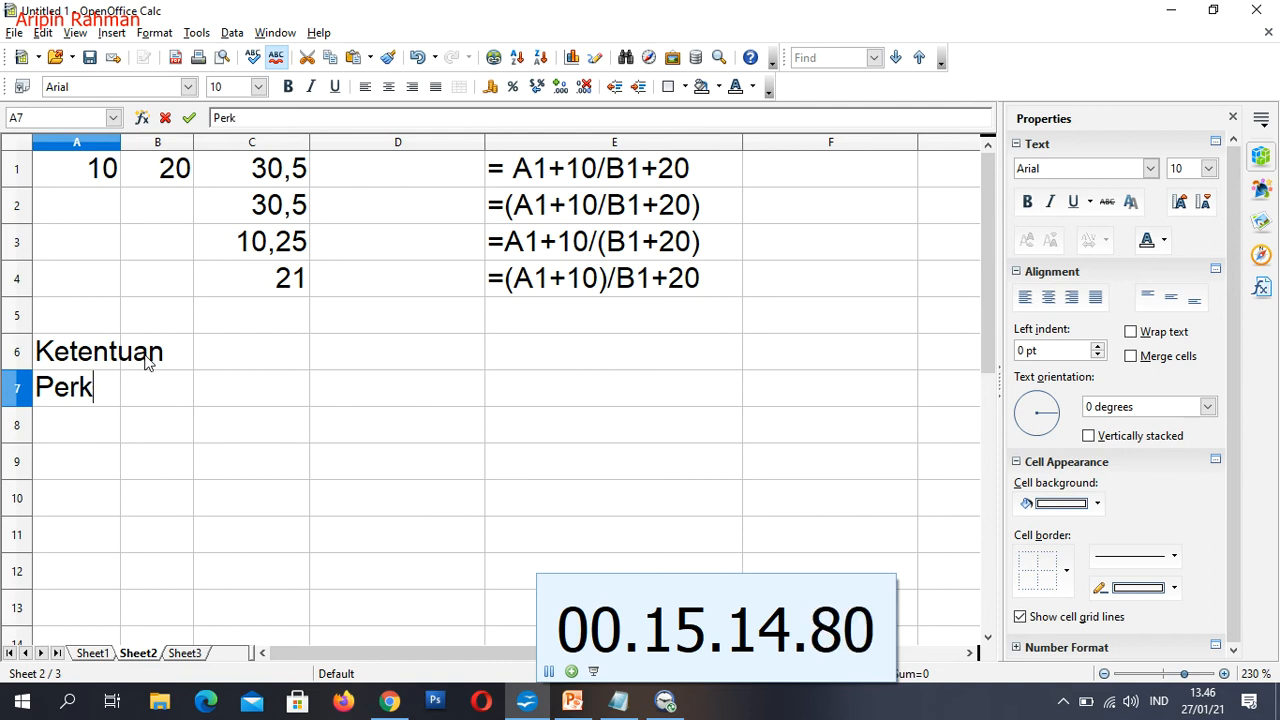
type("alian dan ")
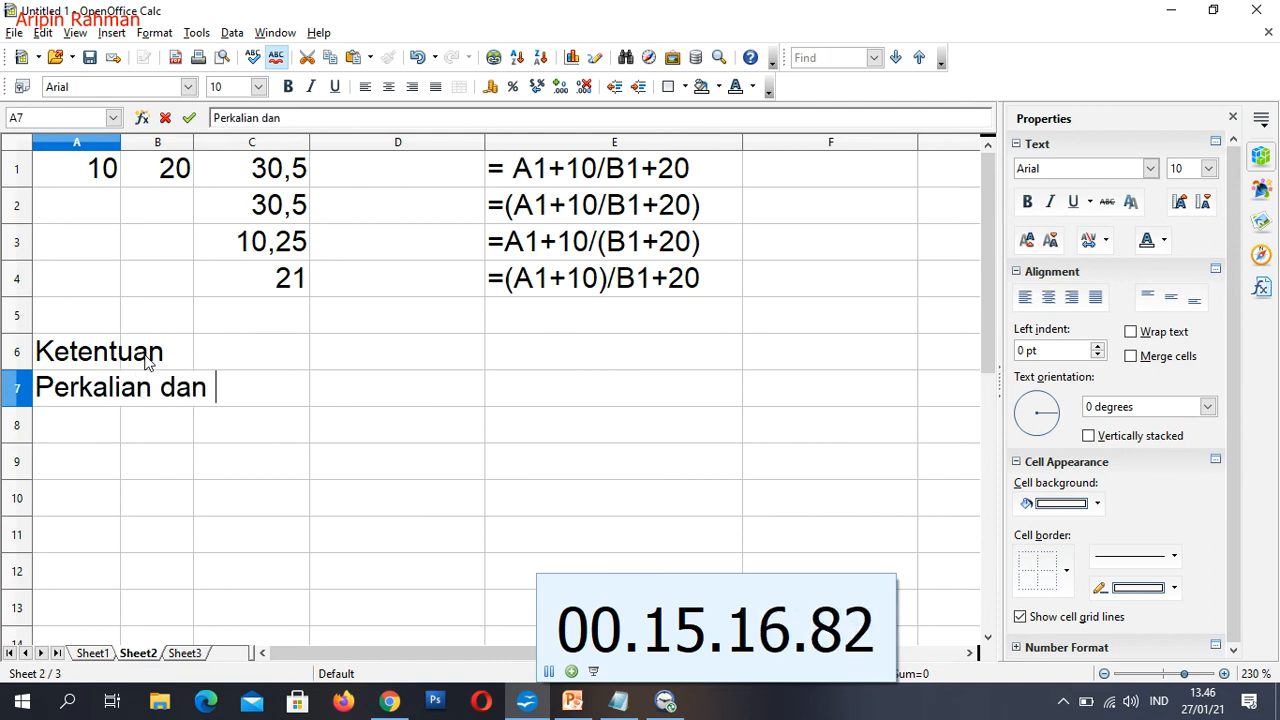
type("Pembagian It")
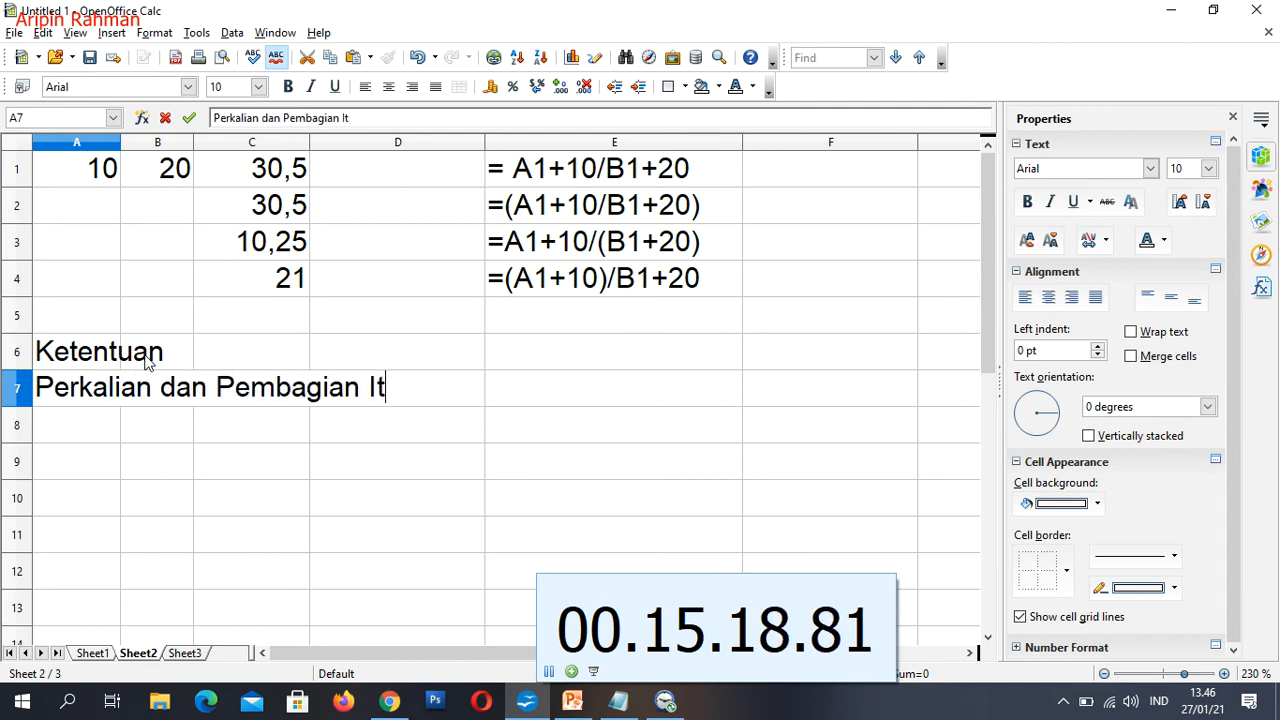
type("u Dihitung ")
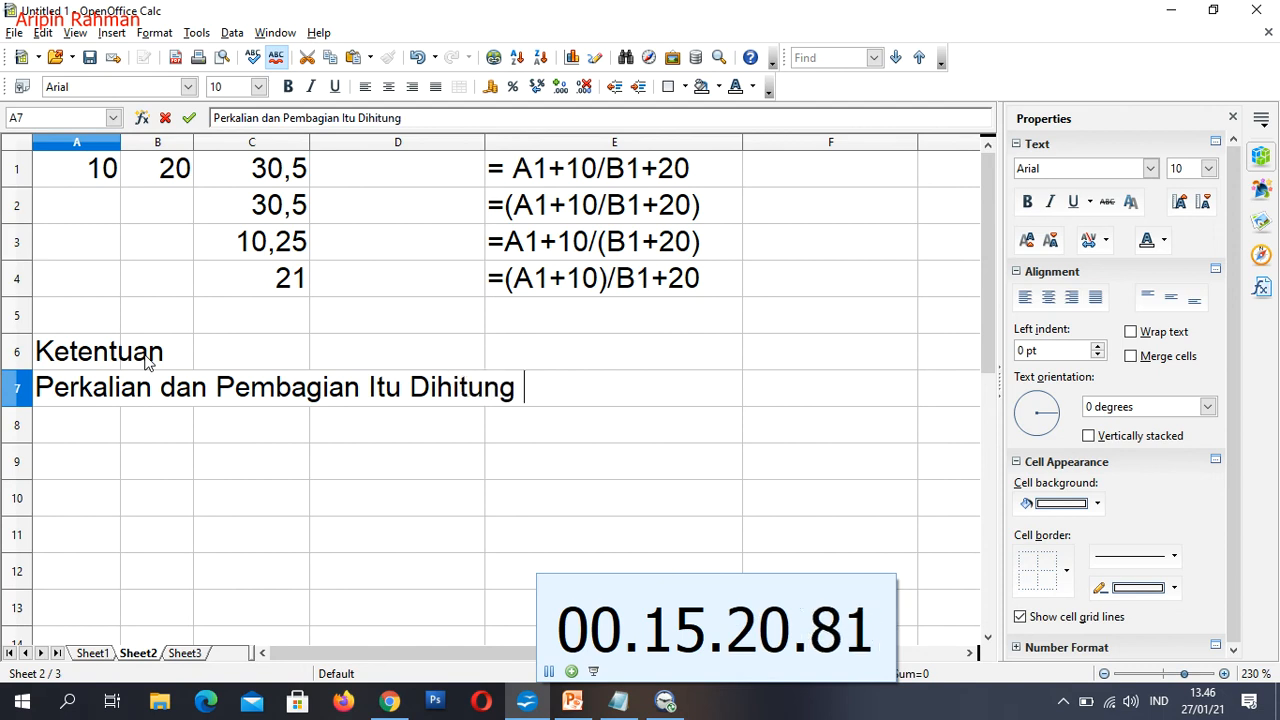
type("Lebih Awal")
key("Return")
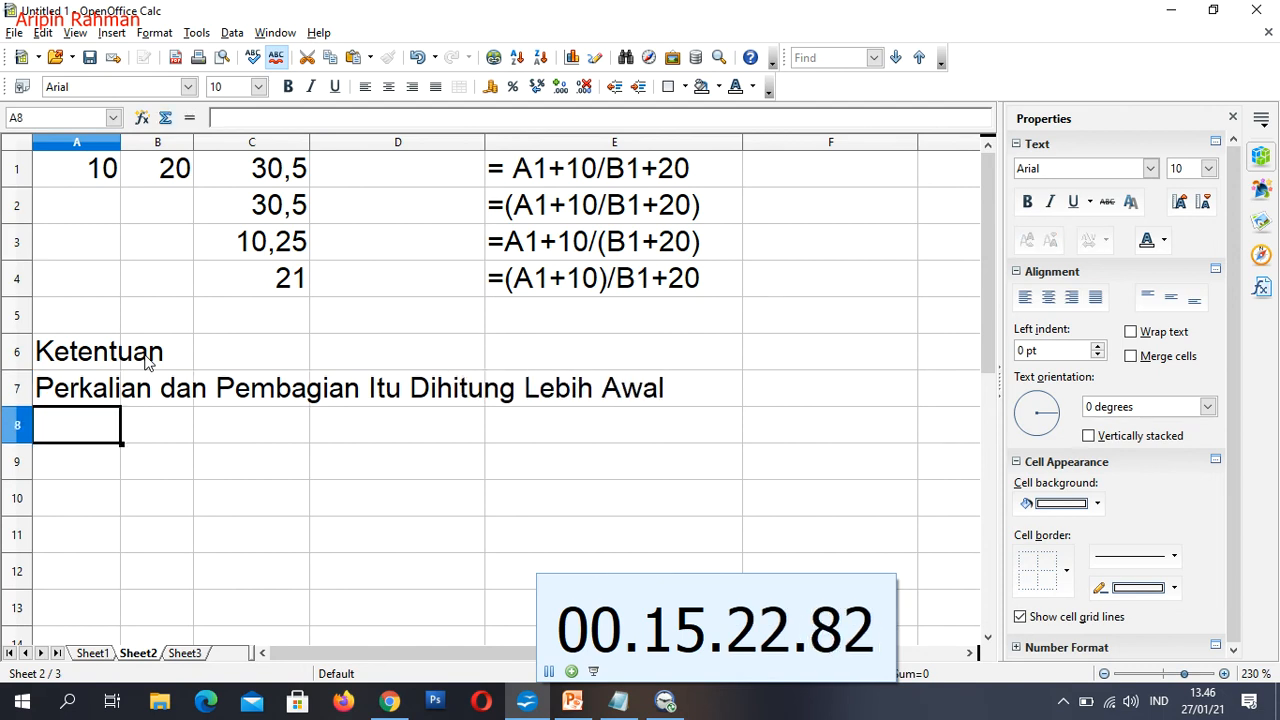
Add the rule "Angka yang ada di dalam kurung, di hitung terlebih dahulu" in cell A8.
type("Angka yang d")
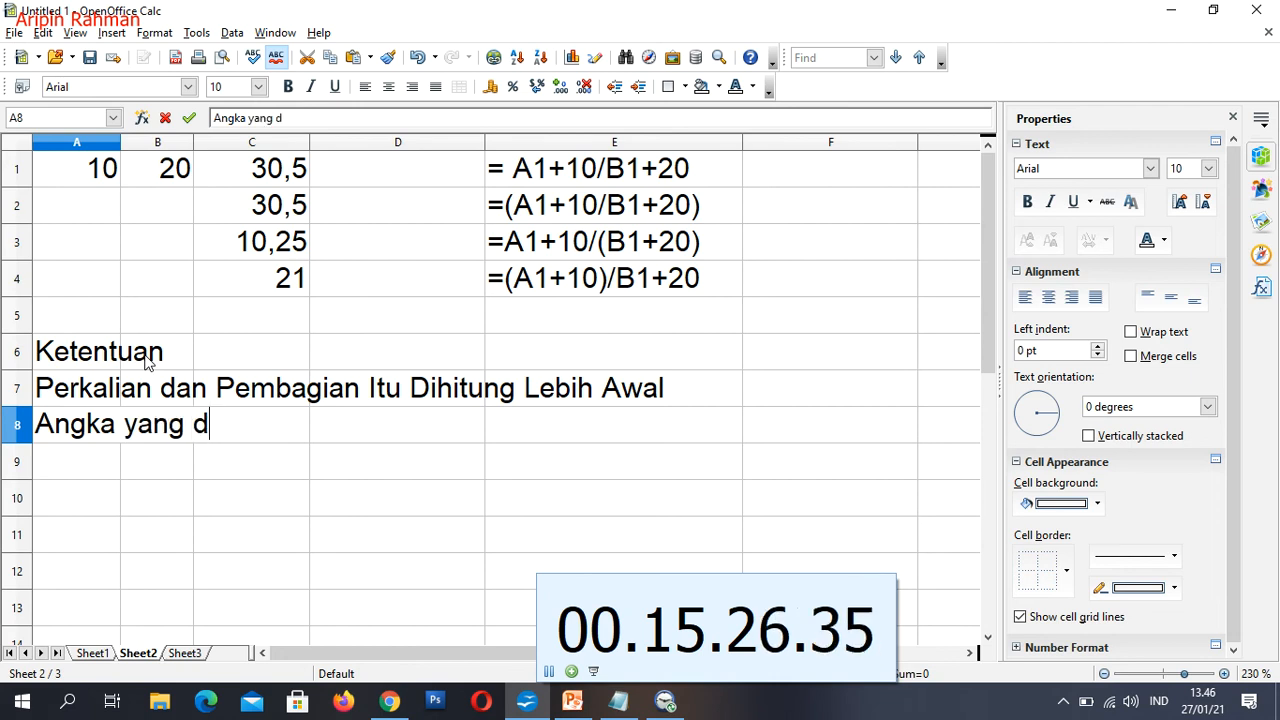
key("BackSpace")
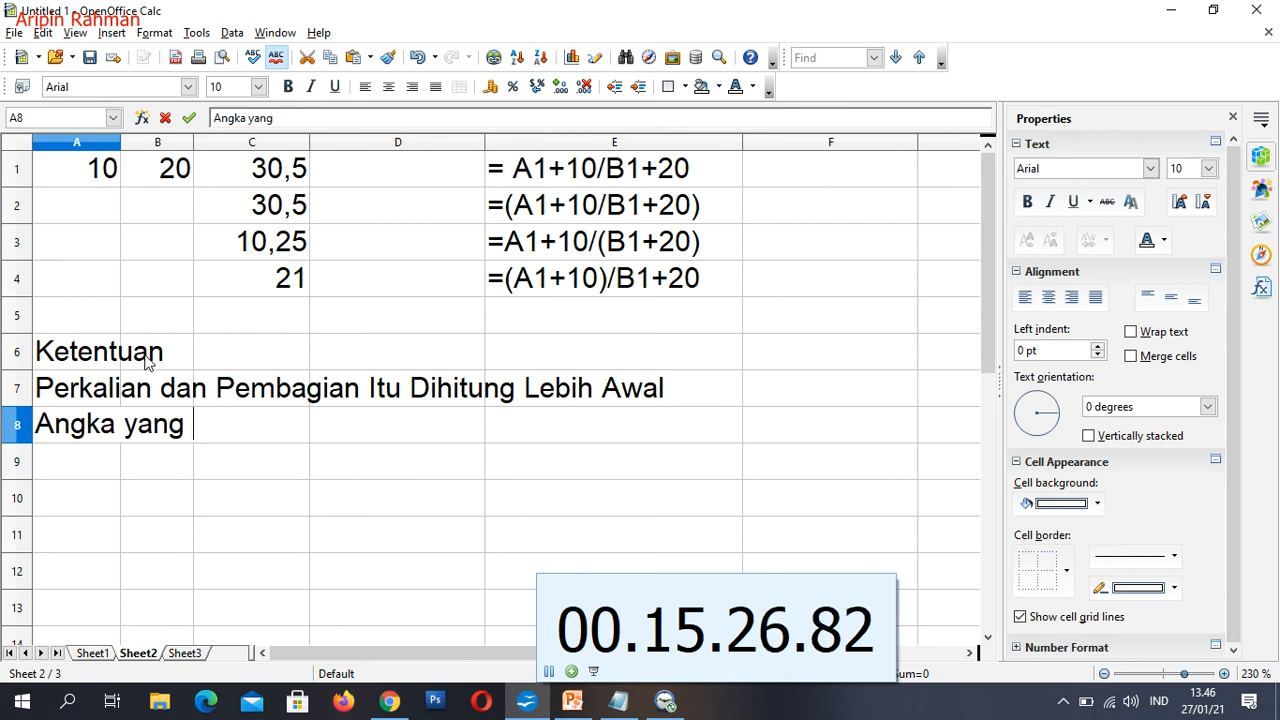
type("ada di dalam ku")
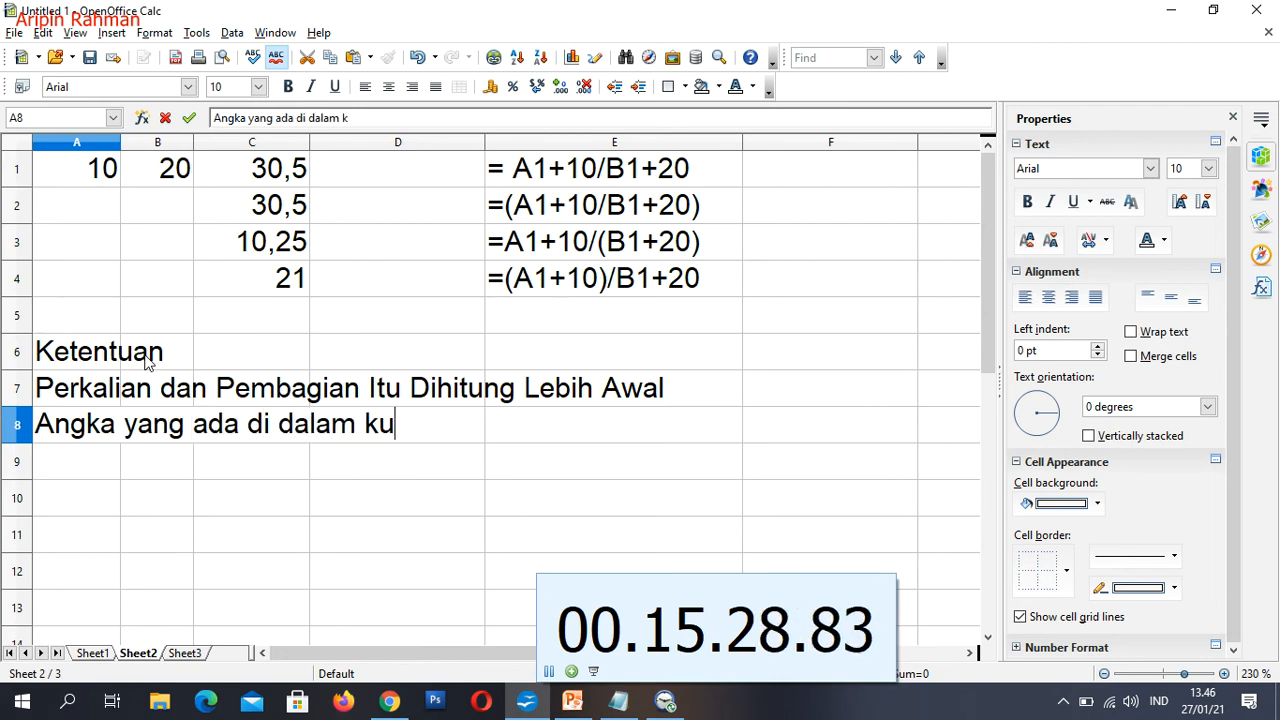
type("rung, di")
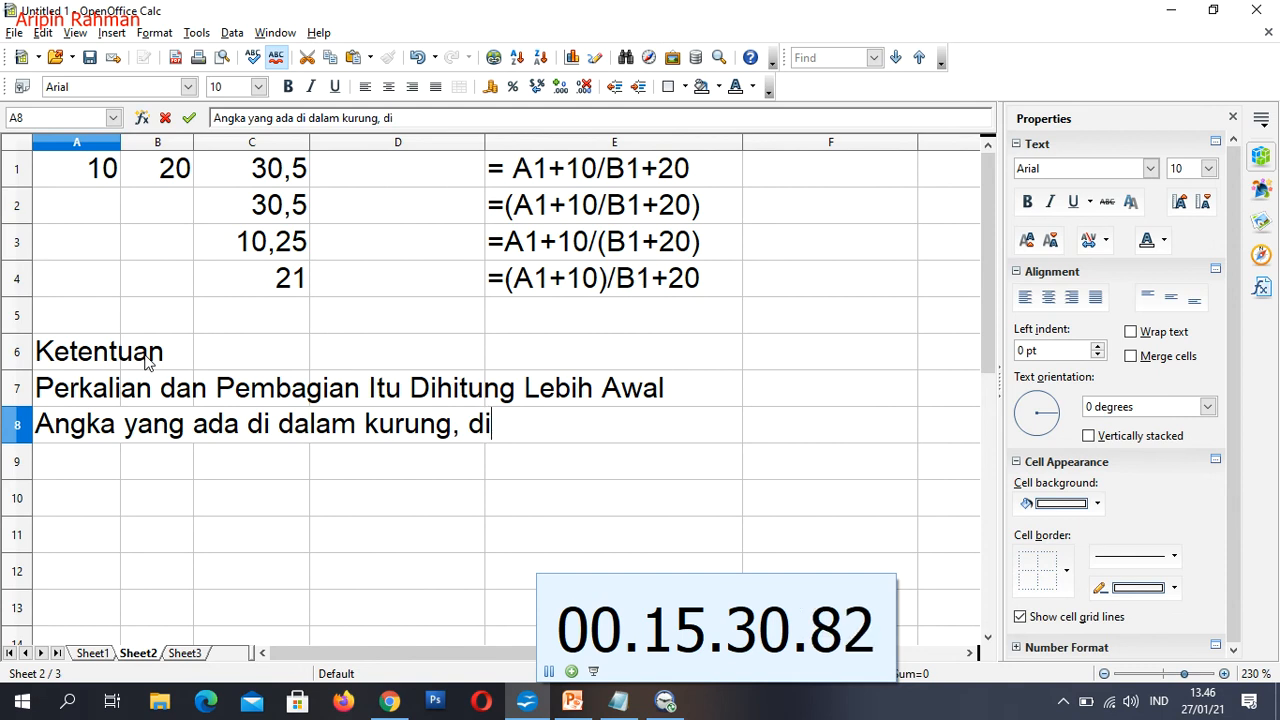
type(" hitung terlebih")
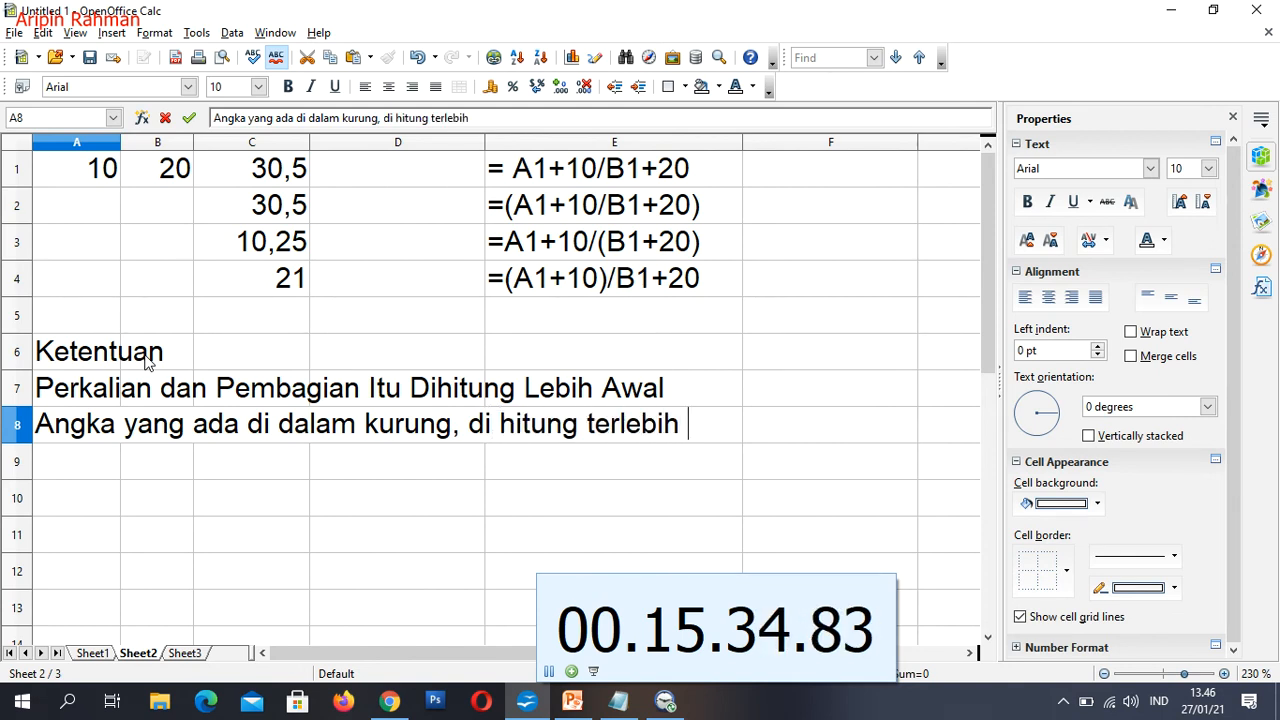
type(" dahulu")
key("Return")
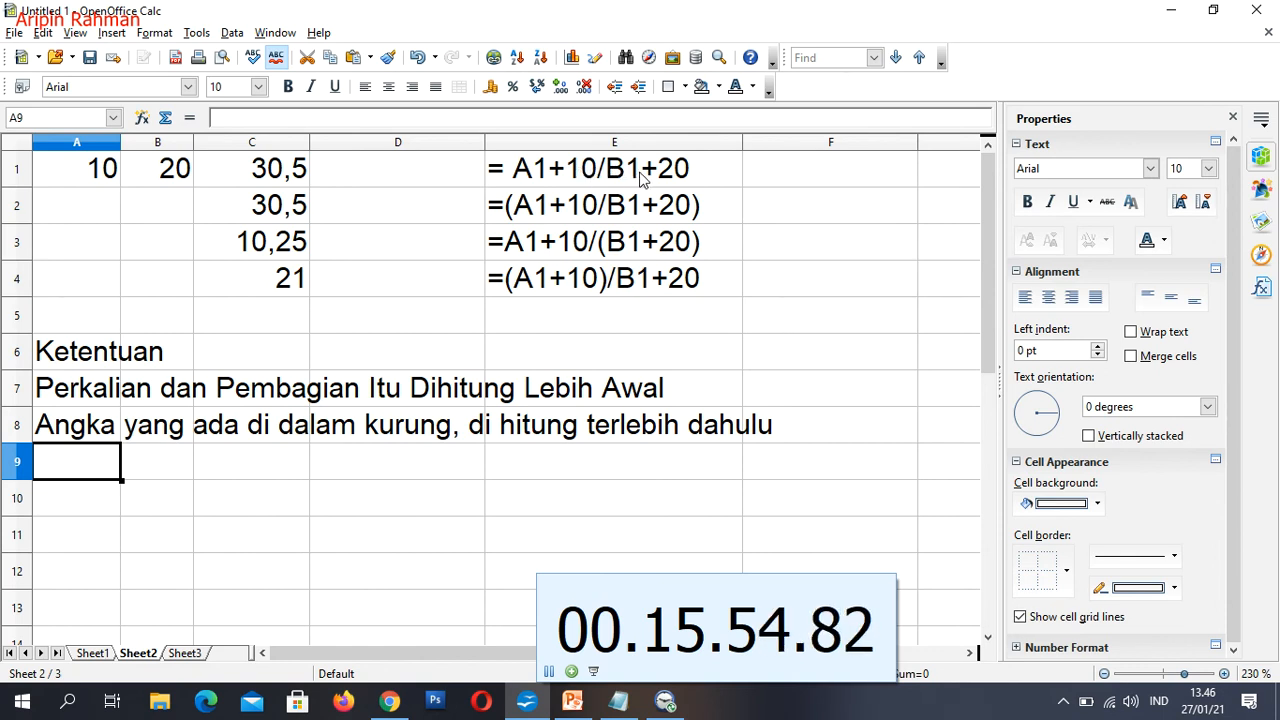
Examine the order of operations in the E1 formula, highlighting 10/B1 and A1+10/B1, and undo the accidental edit of the cell.
double_click(597, 172)
left_click_drag(566, 170, 628, 163)
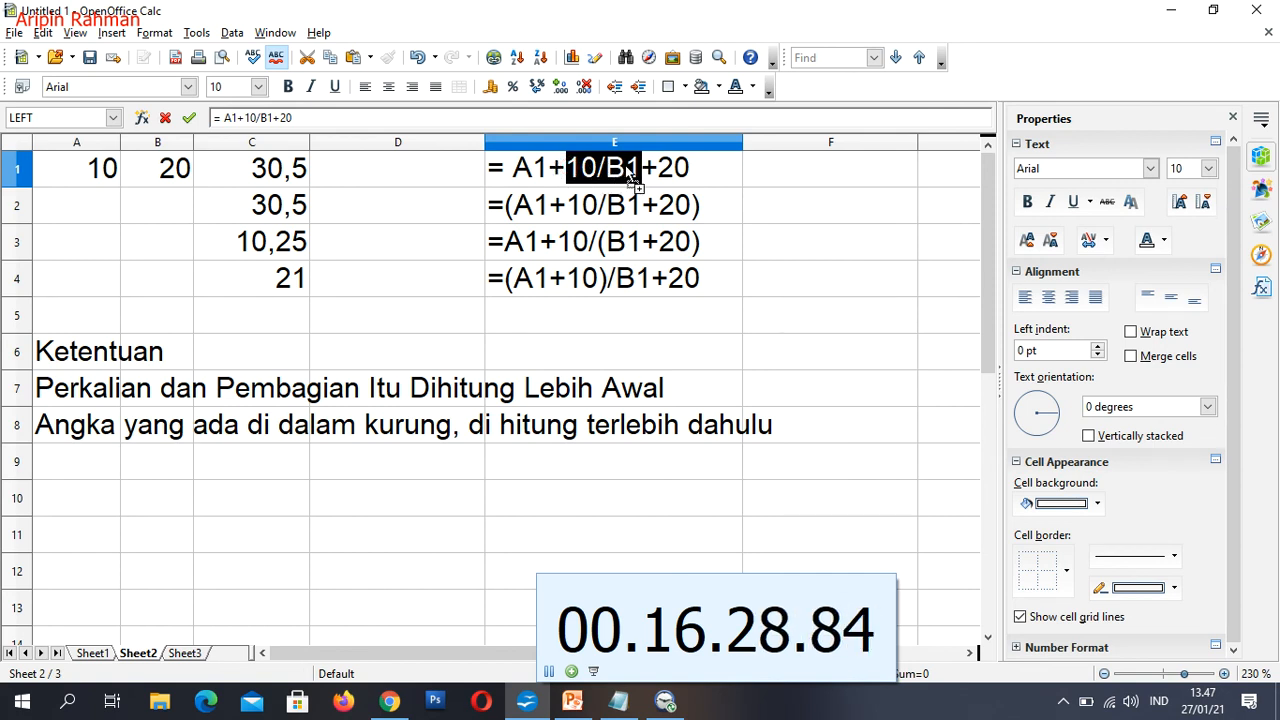
left_click(597, 170)
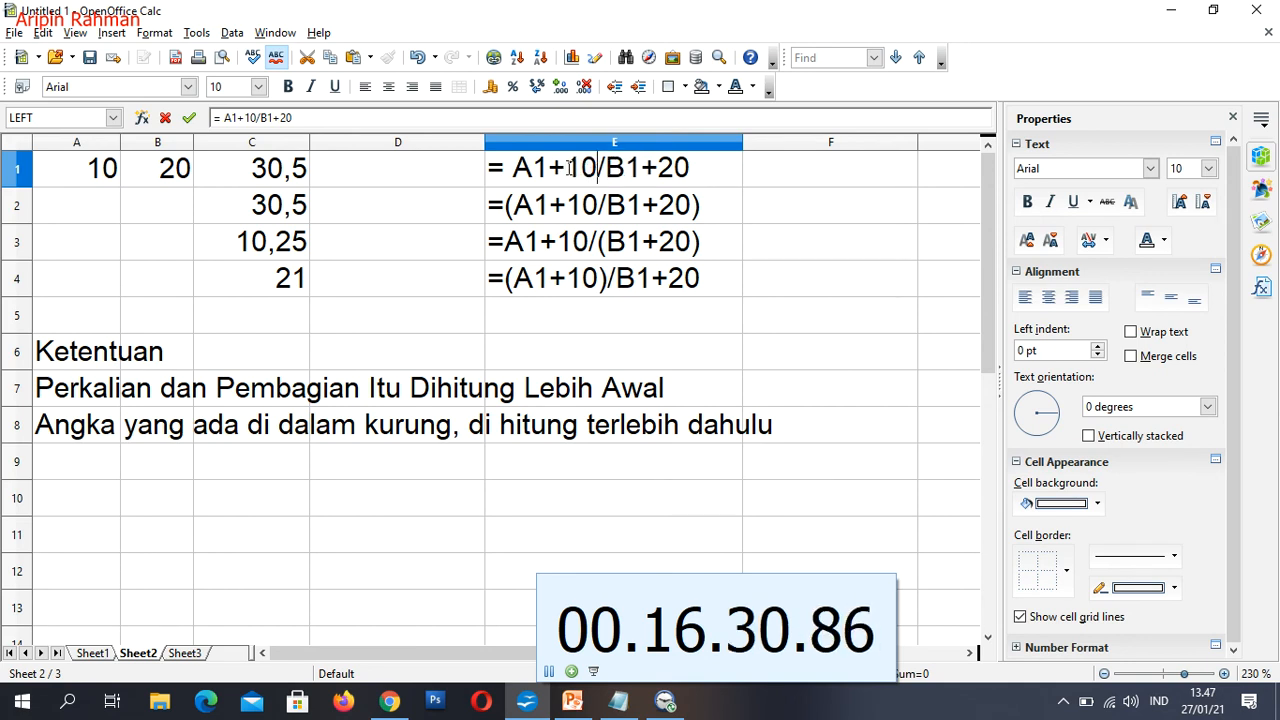
left_click_drag(641, 167, 512, 169)
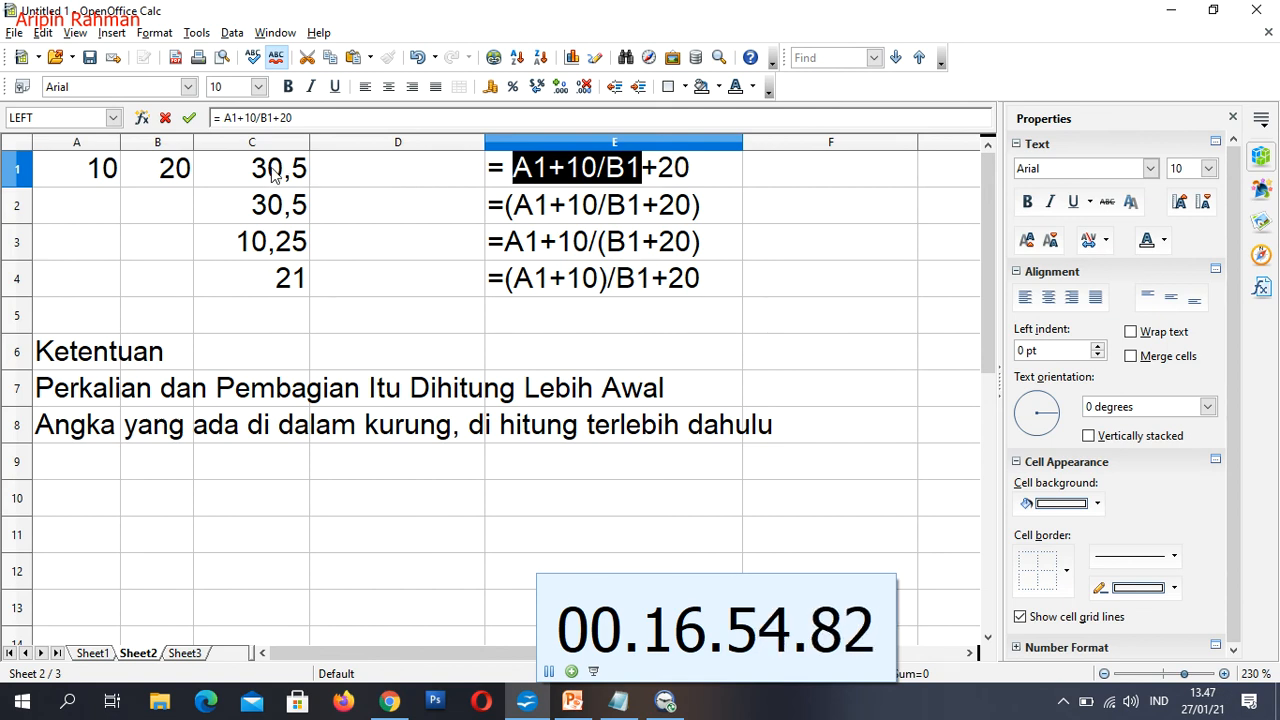
left_click(494, 316)
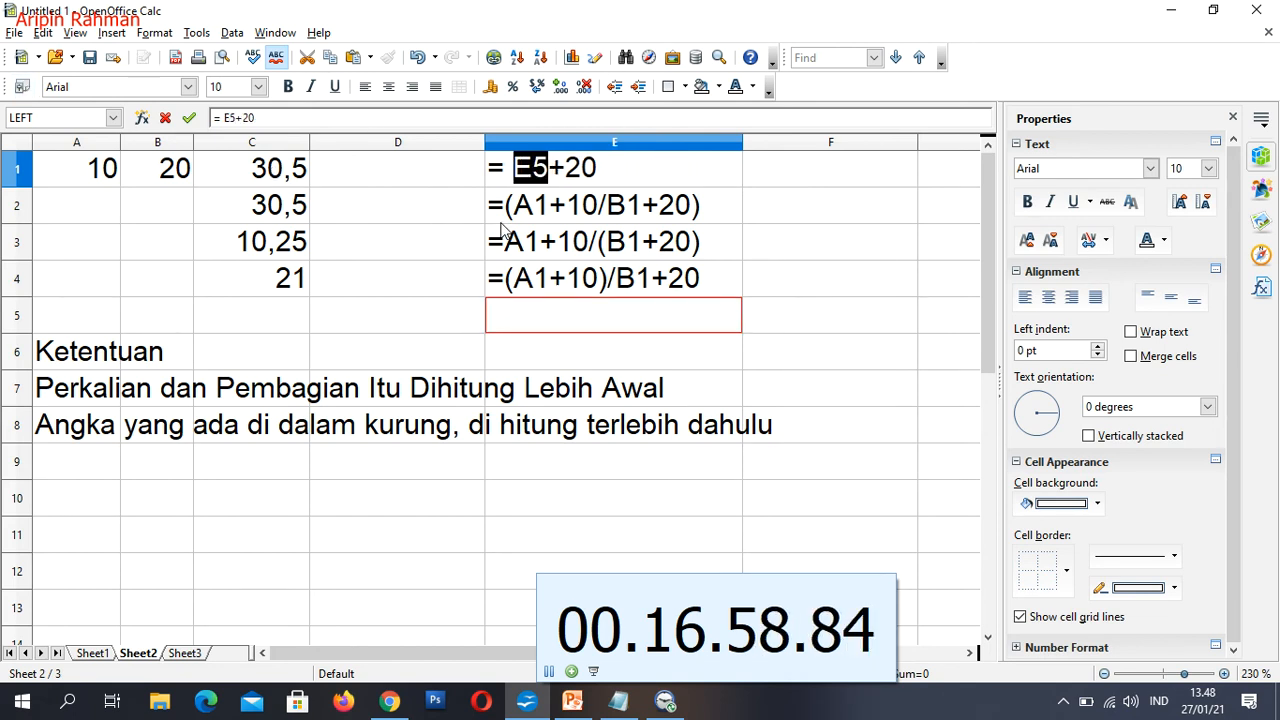
key("Escape")
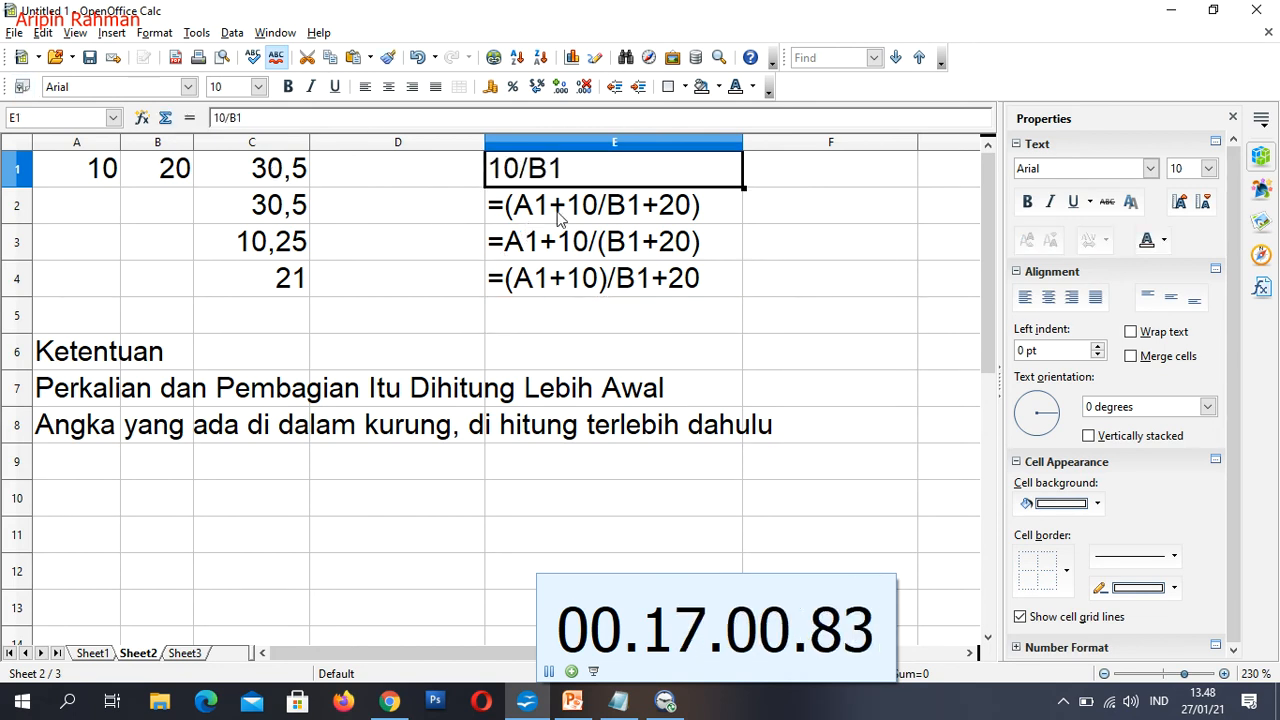
key("ctrl+z")
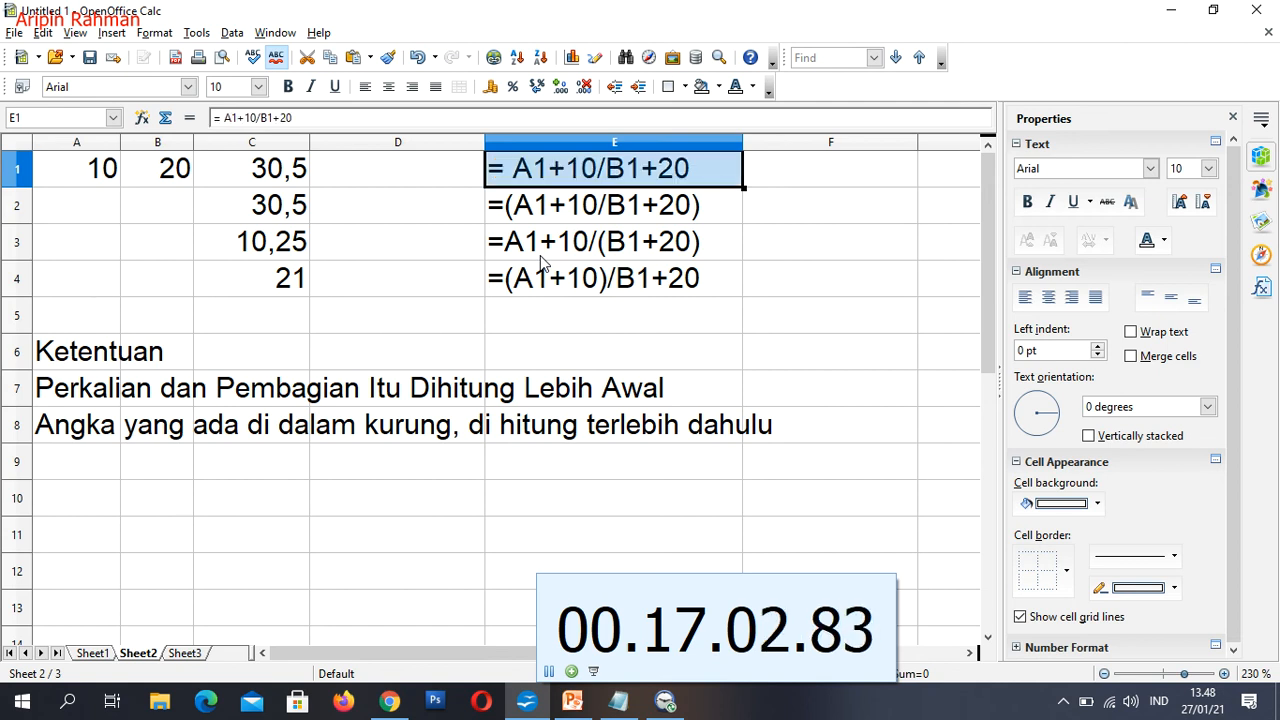
Examine the fully bracketed formula in E2, highlighting its 10/B1 division, and leave the cell without editing it.
left_click(592, 236)
left_click(530, 206)
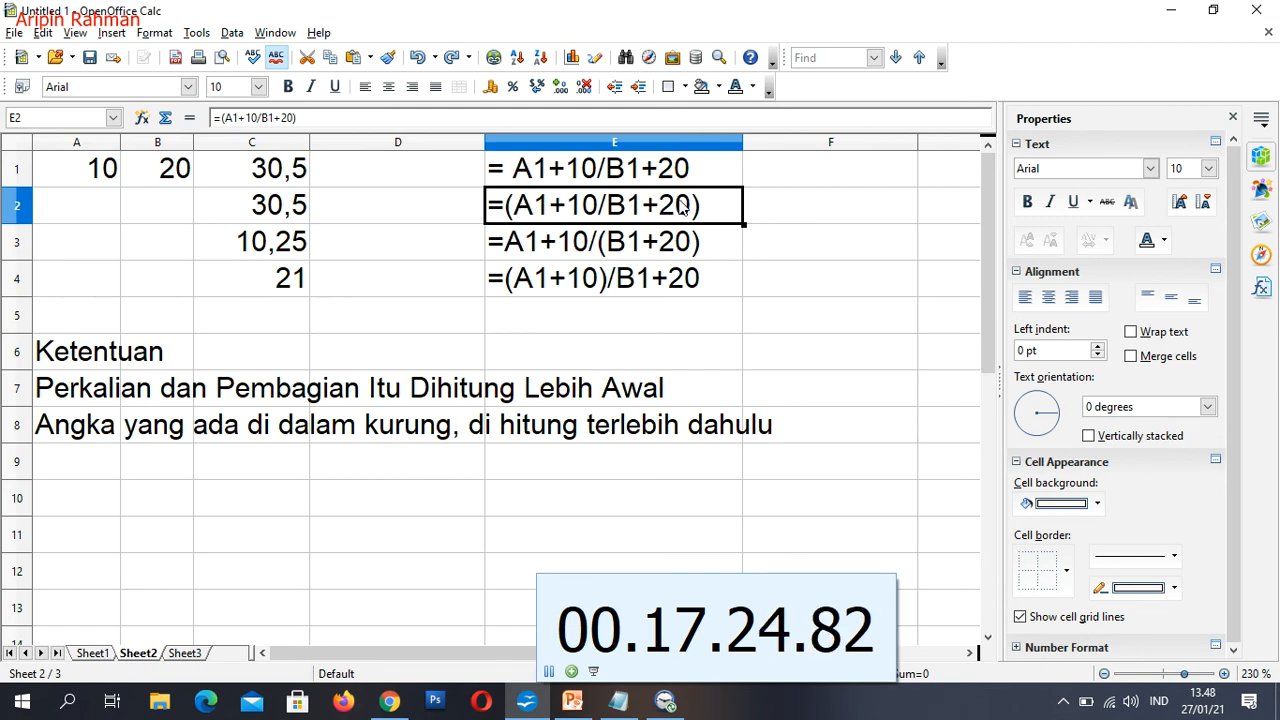
triple_click(570, 204)
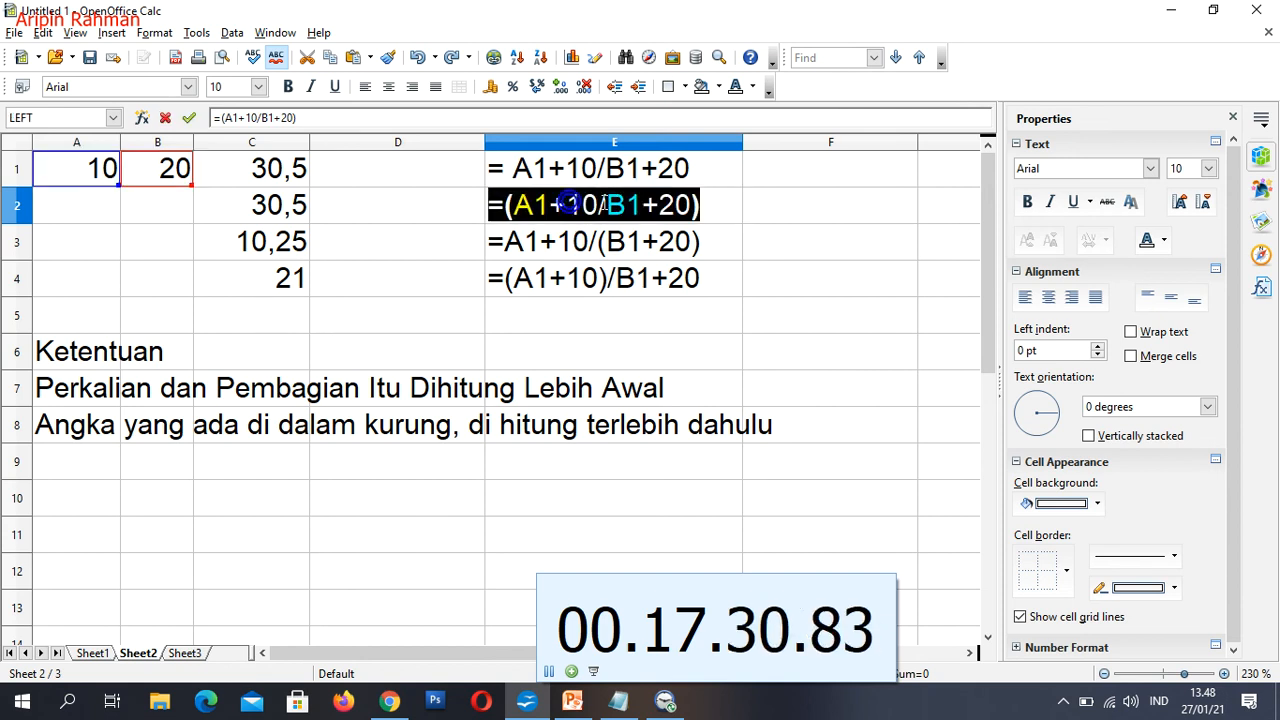
left_click_drag(568, 204, 646, 204)
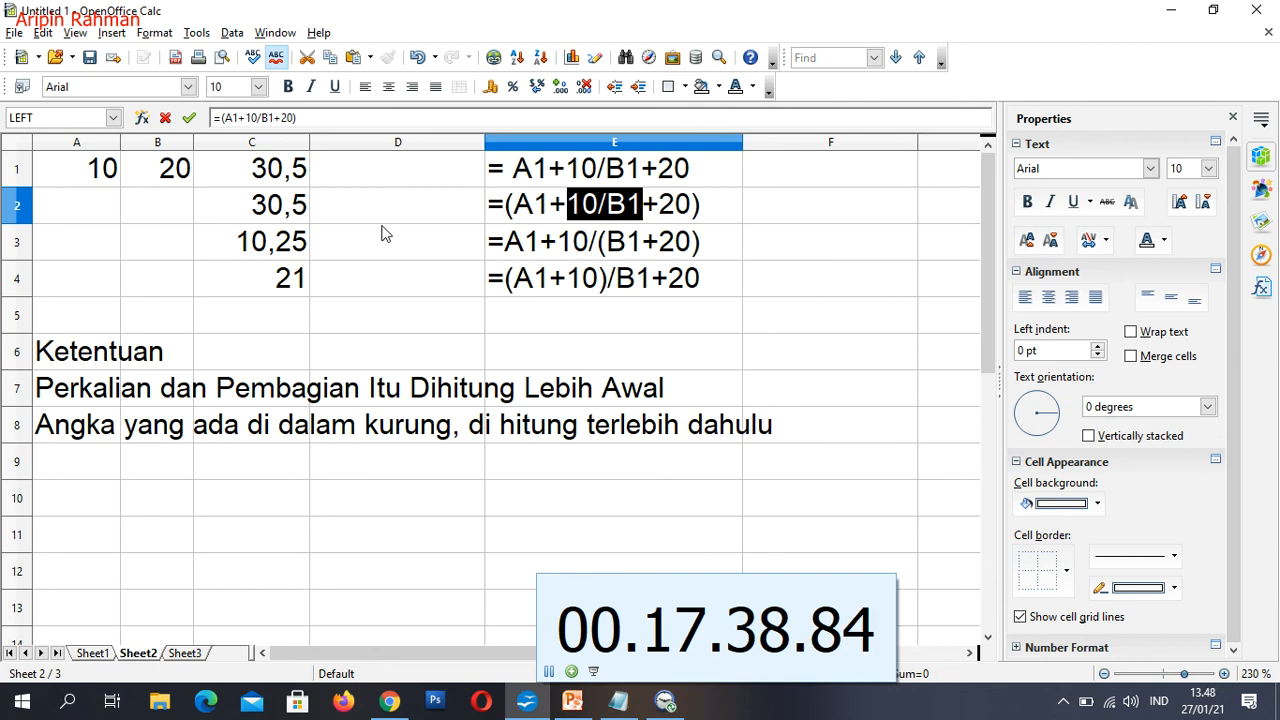
key("Escape")
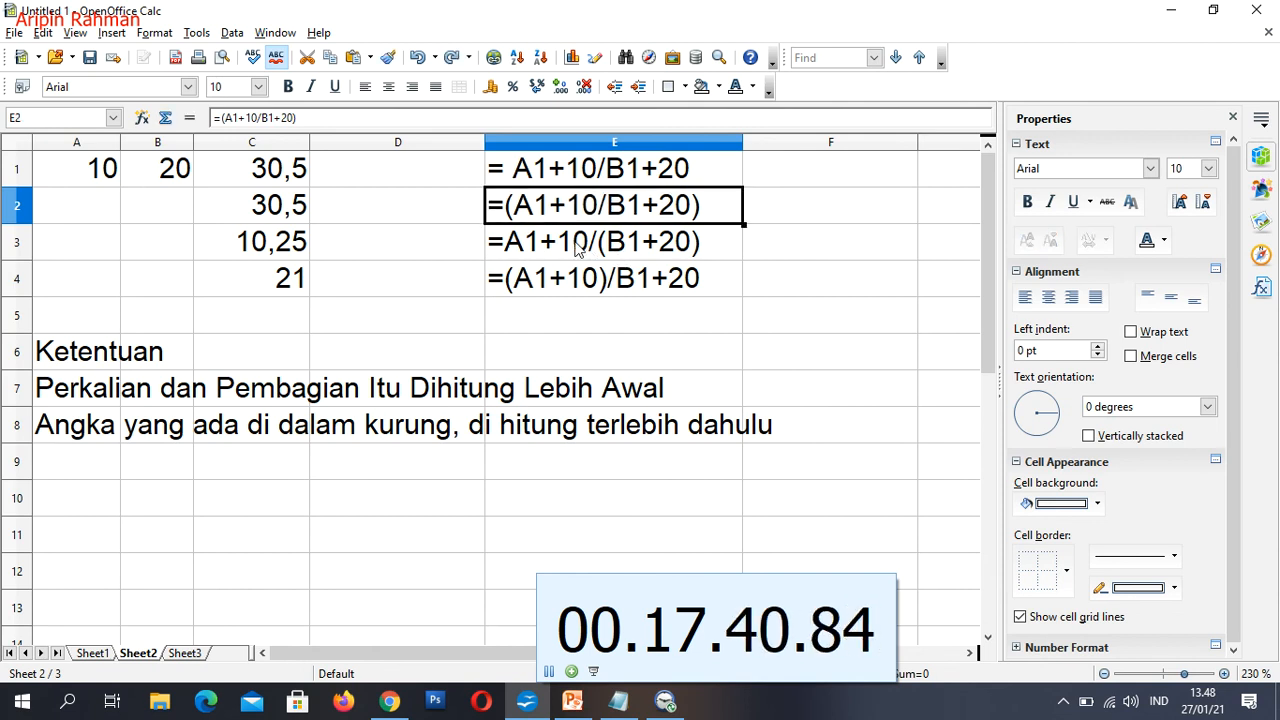
Examine the E3 formula, highlighting the bracketed B1+20 part that is calculated first, and leave the cell without editing it.
left_click(570, 242)
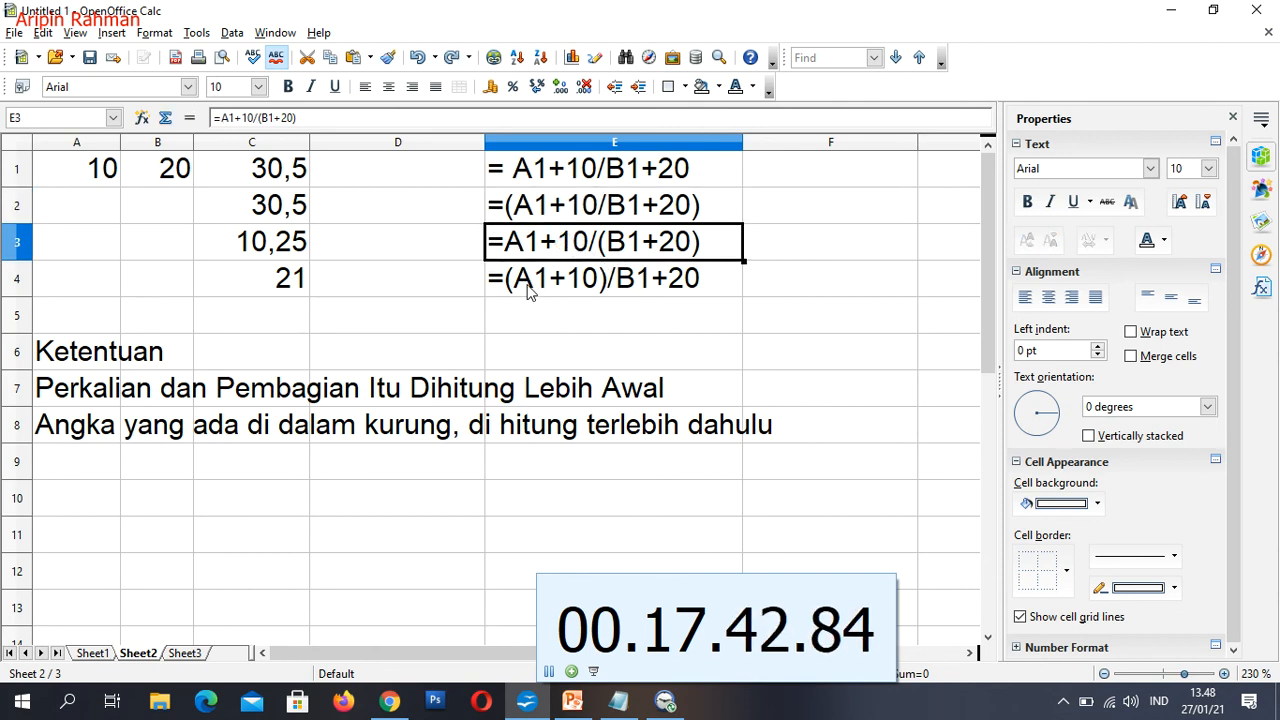
left_click(556, 328)
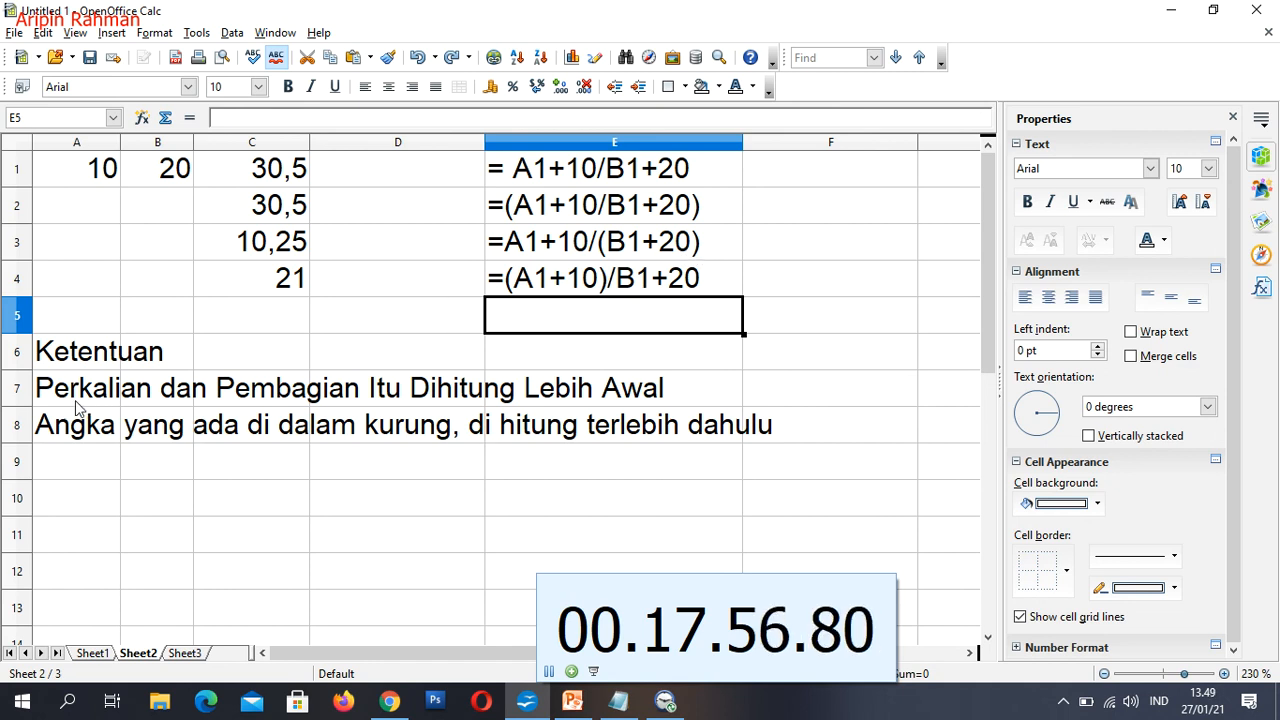
double_click(608, 241)
left_click_drag(607, 241, 692, 241)
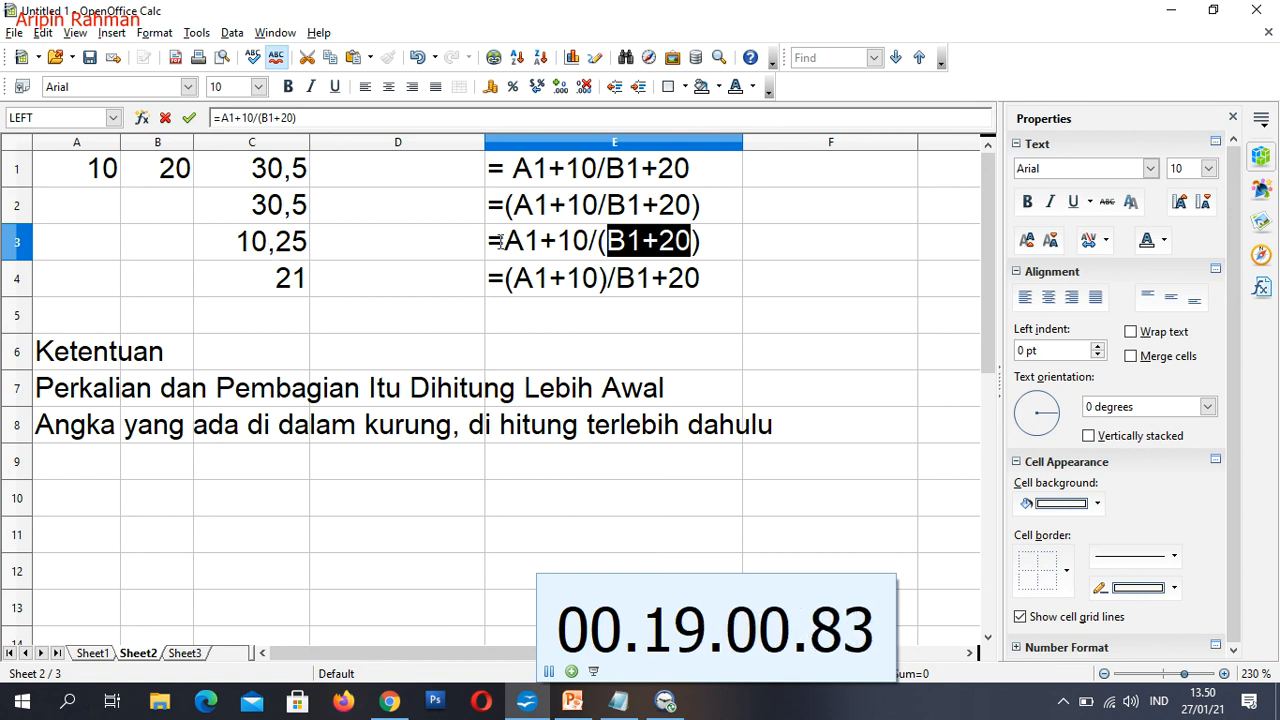
left_click(610, 244)
left_click_drag(612, 242, 692, 241)
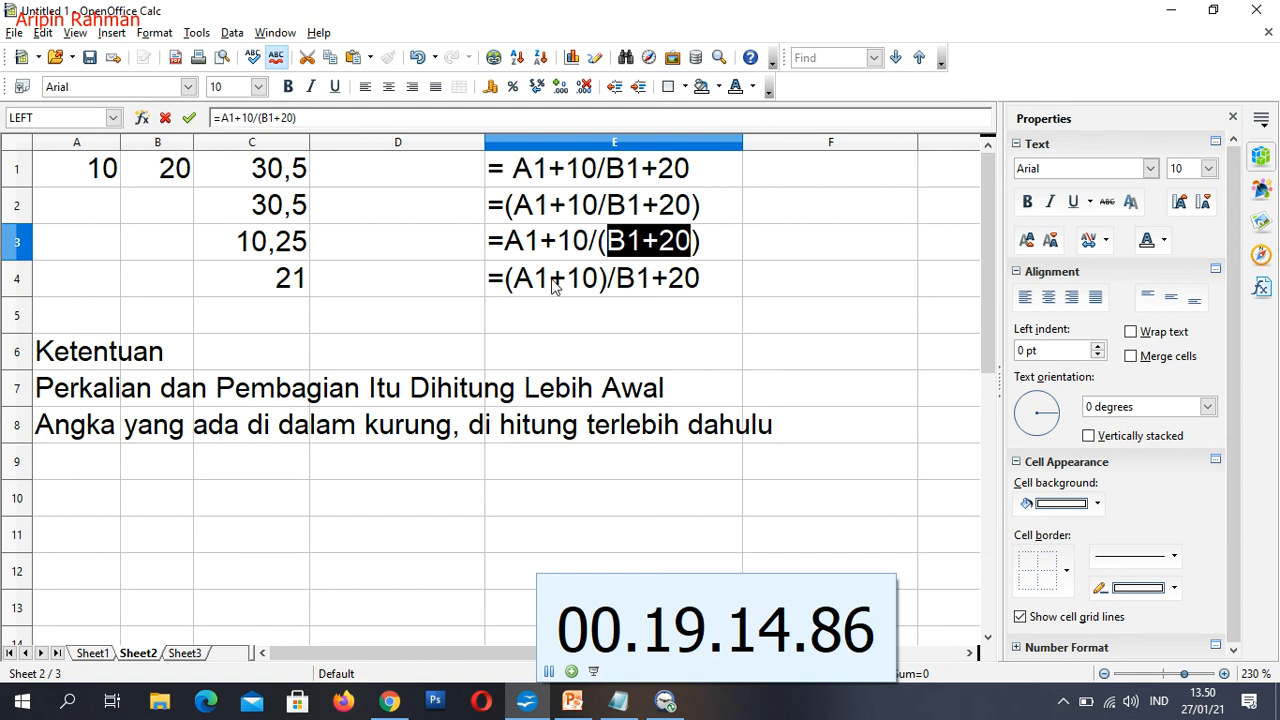
key("Escape")
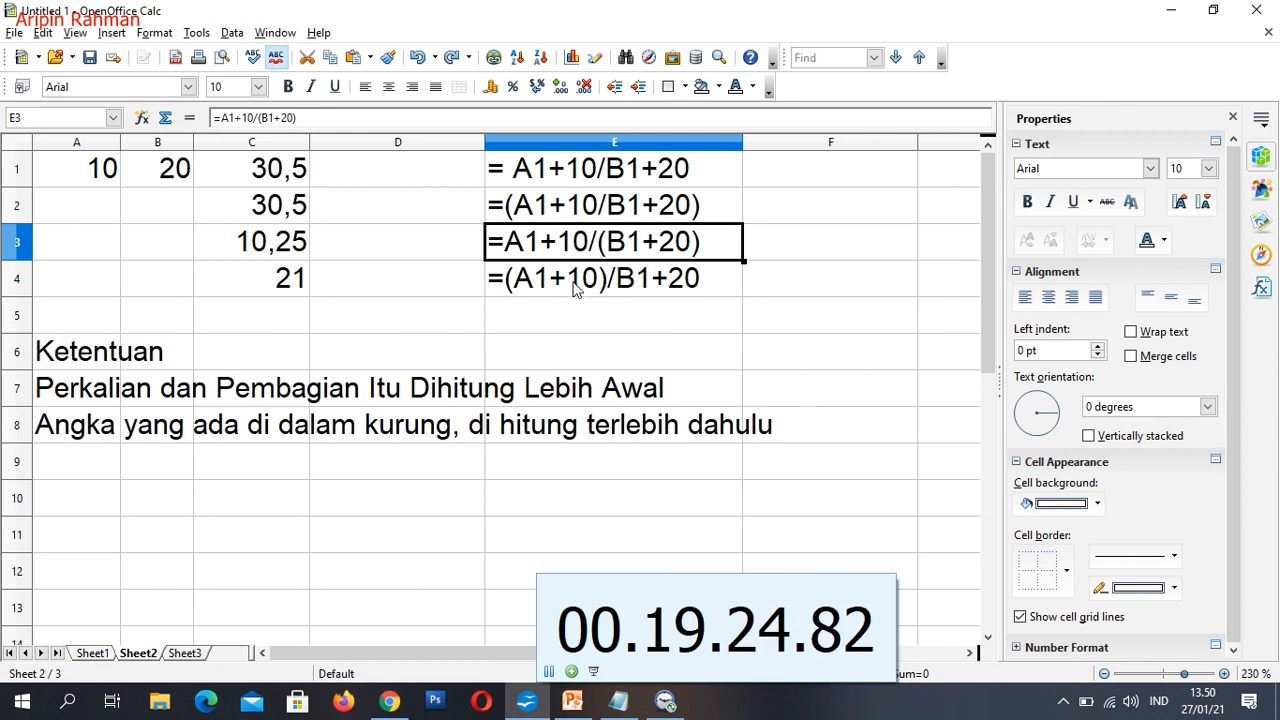
Examine the E4 formula, highlighting the bracketed A1+10 and its division by B1, and leave the cell without editing it.
double_click(522, 280)
left_click_drag(516, 280, 601, 280)
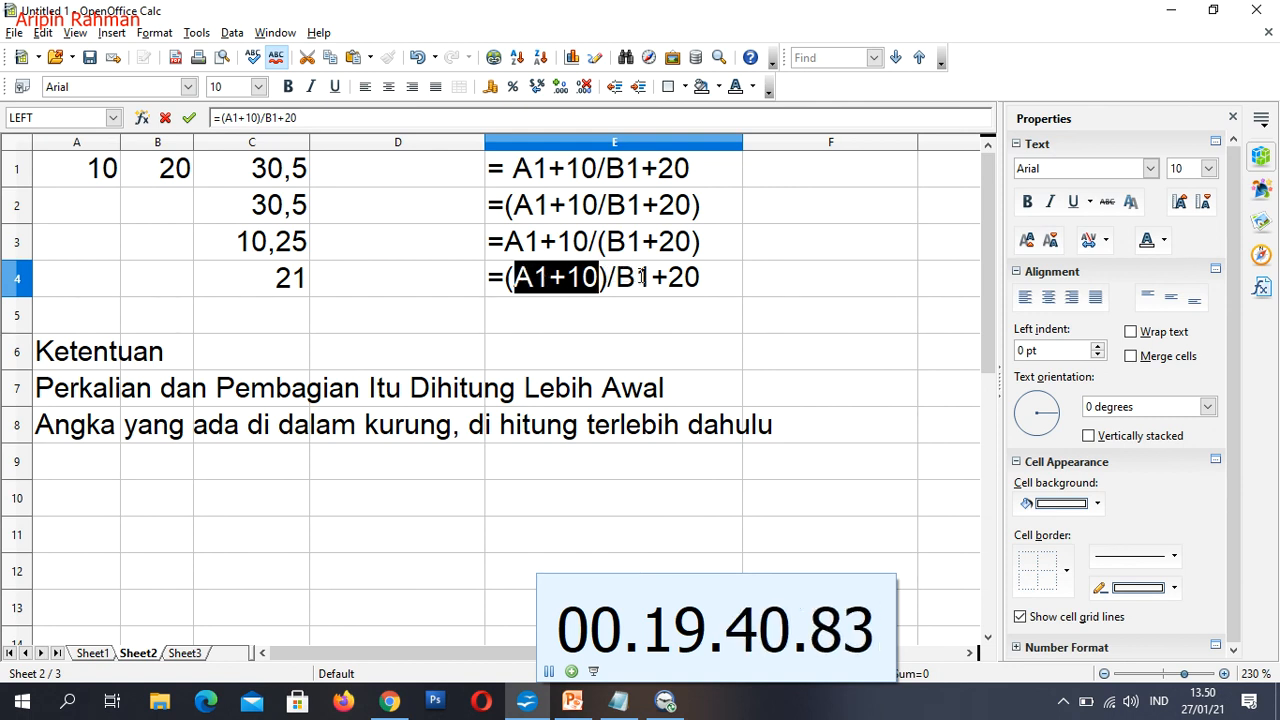
left_click_drag(646, 276, 511, 280)
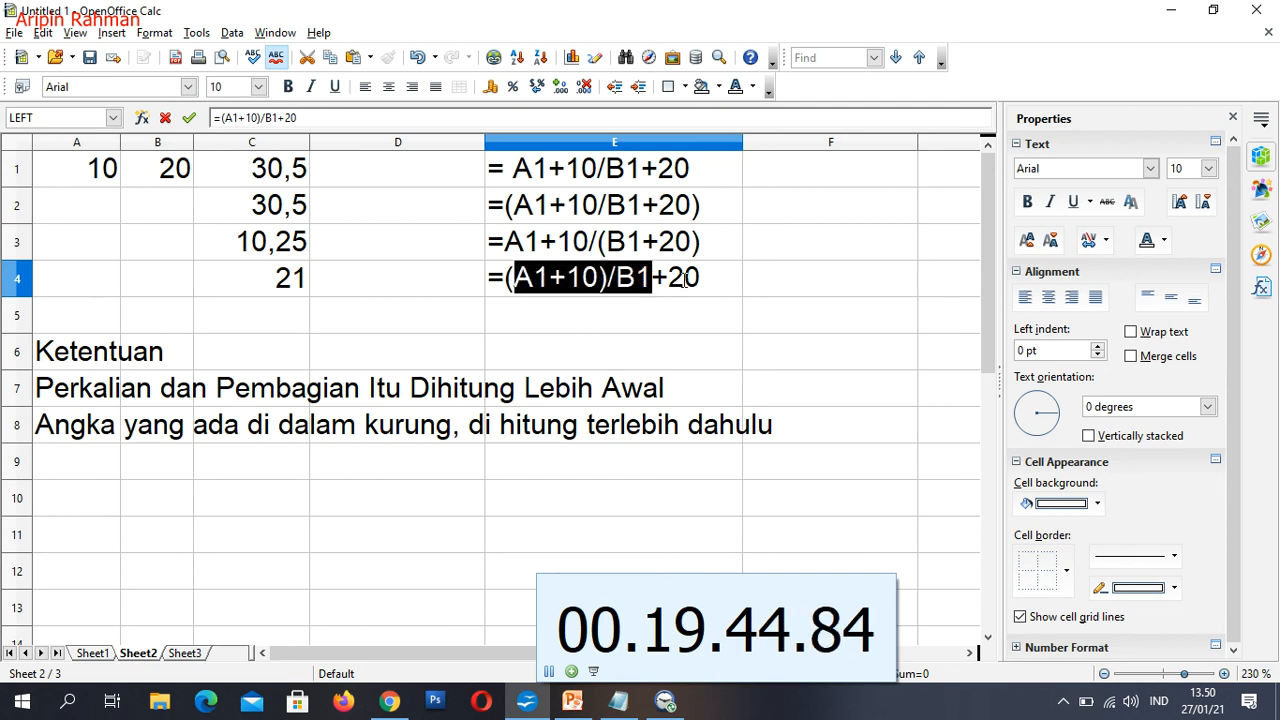
left_click(255, 278)
key("Escape")
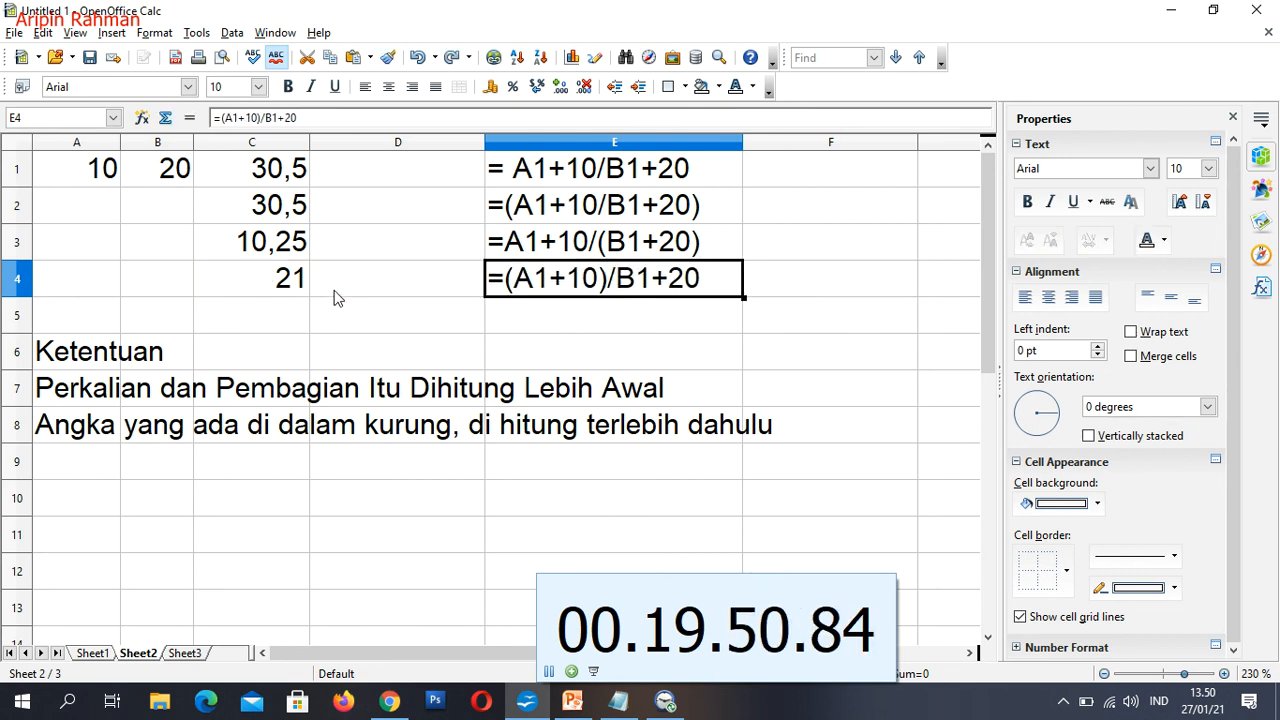
left_click(366, 294)
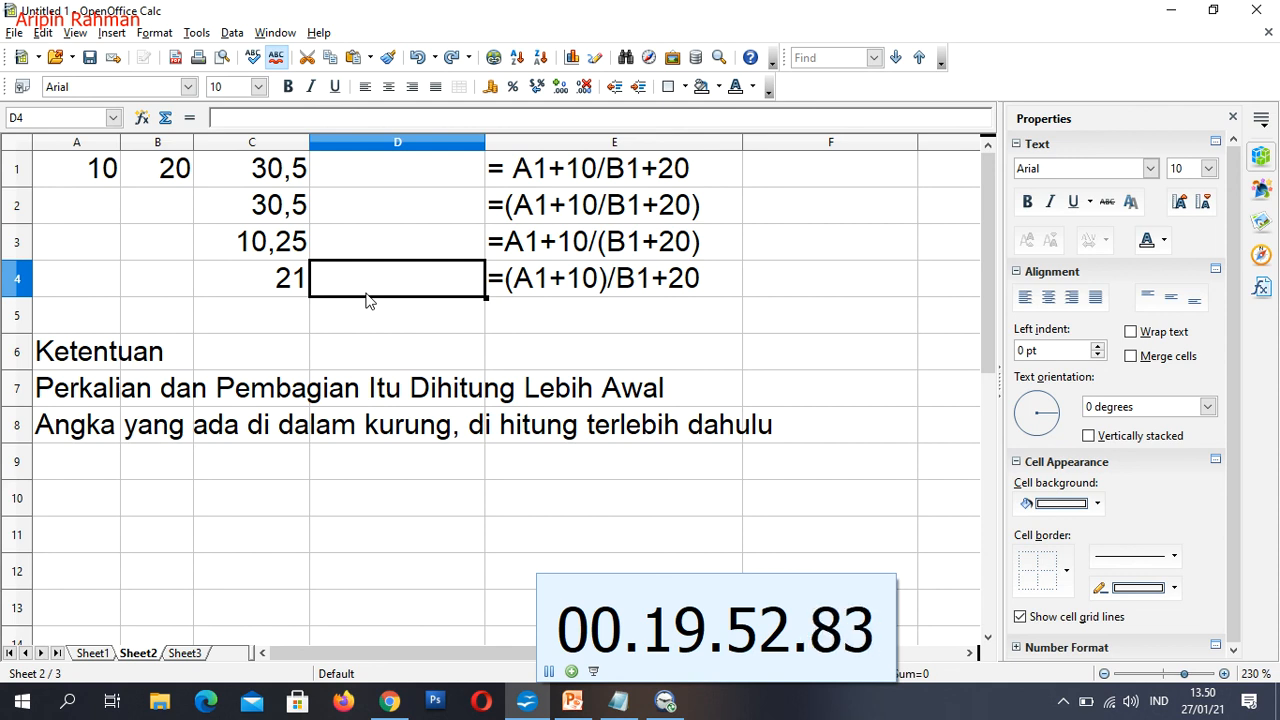
Review the Sheet1 lesson notes, covering the worksheet settings, the Fungsi Statistik operators and the Contoh Penulisan Rumus Di Calc examples.
left_click(96, 654)
scroll(185, 506, "up", 5)
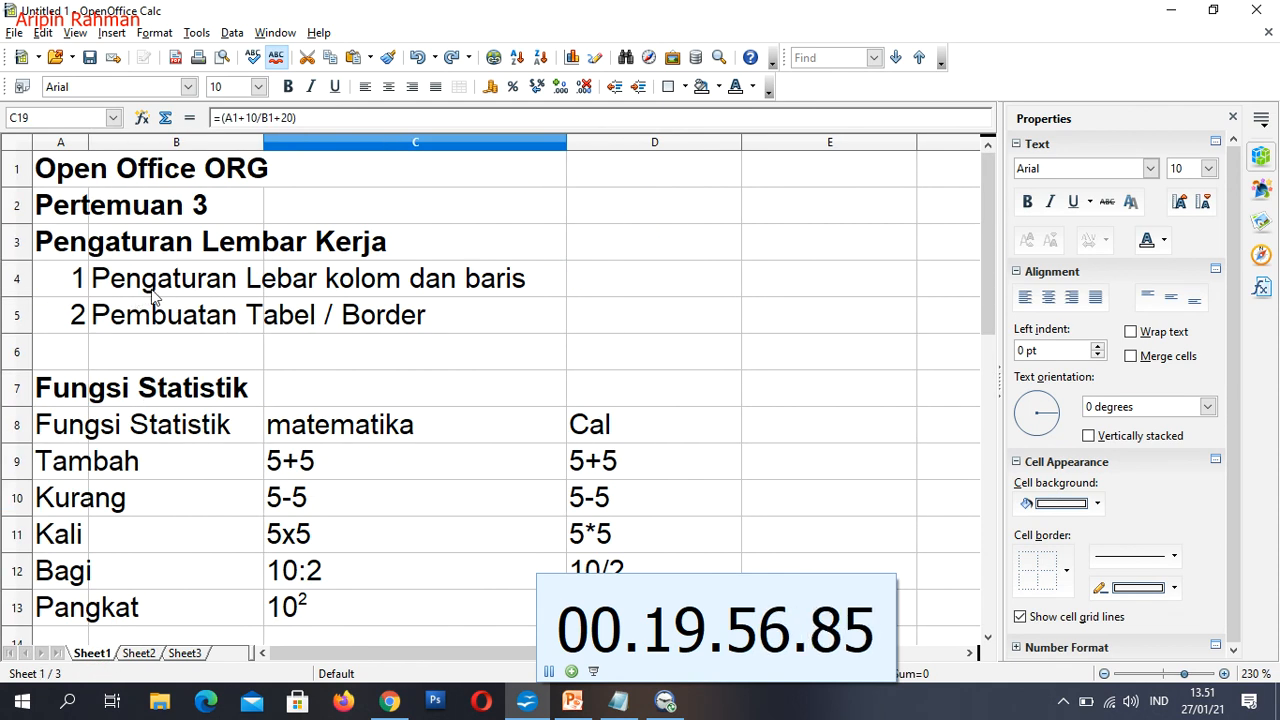
left_click(140, 286)
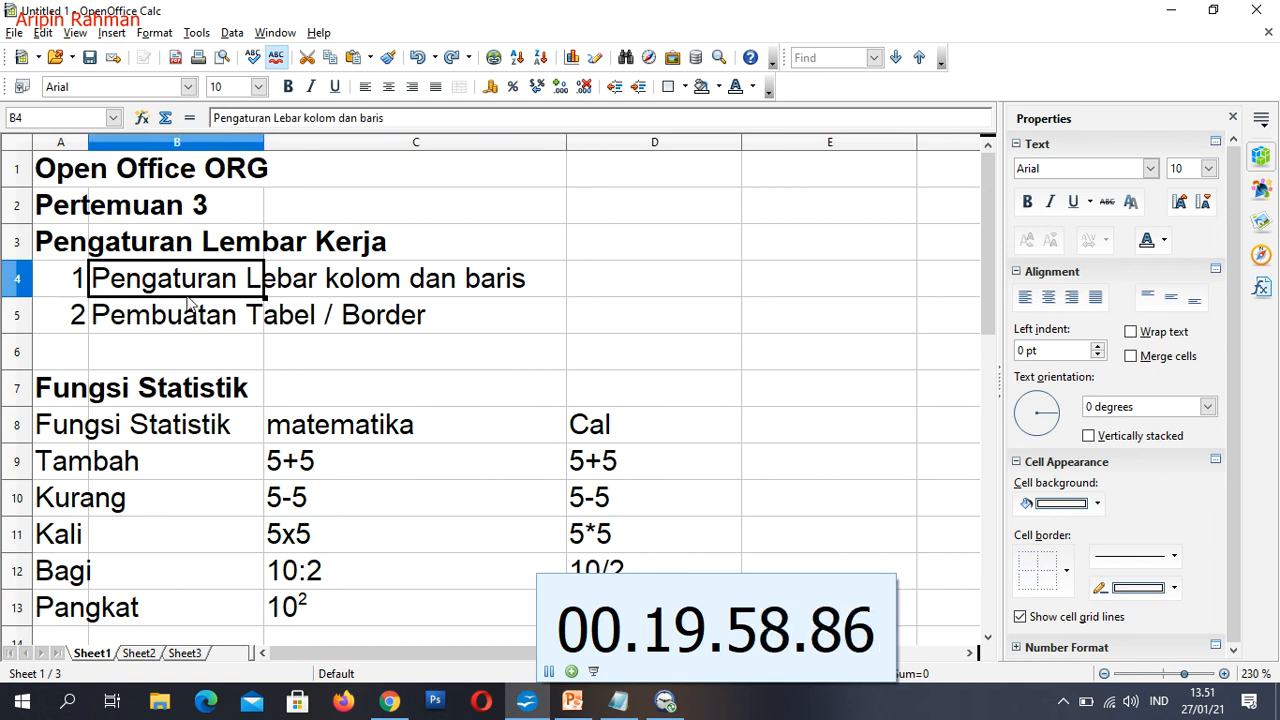
left_click(148, 318)
scroll(190, 333, "down", 1)
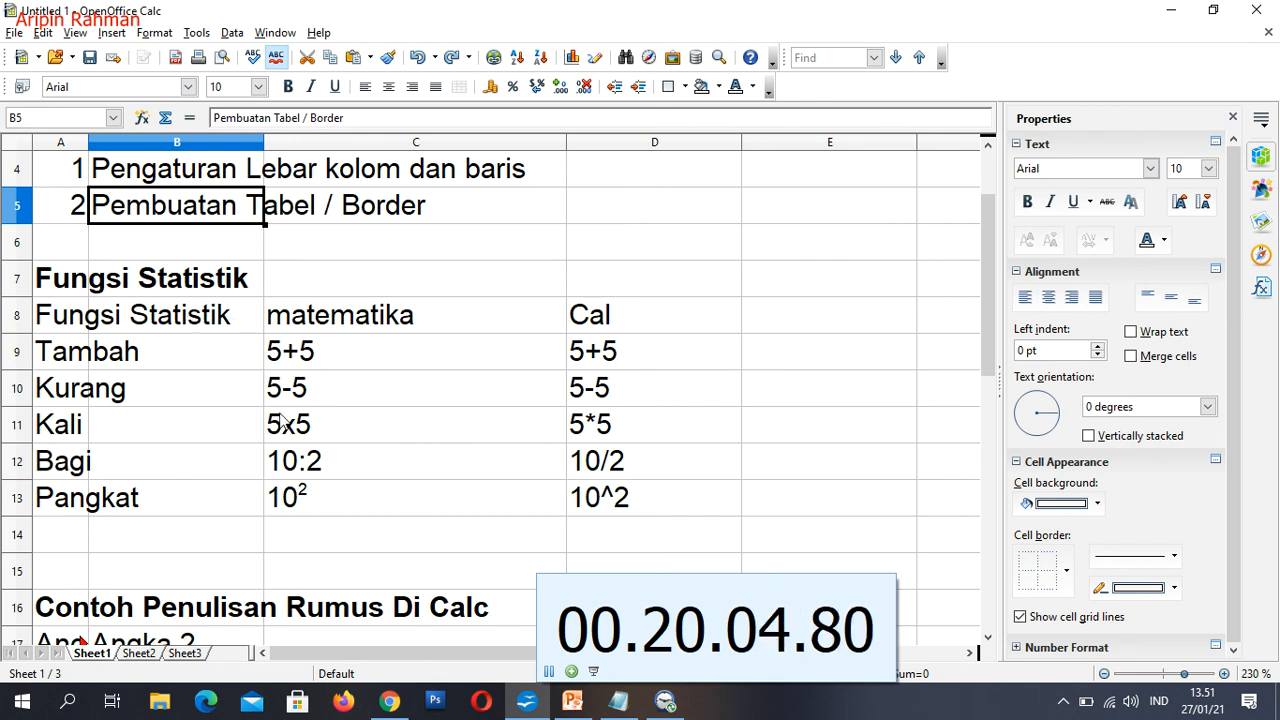
left_click(307, 362)
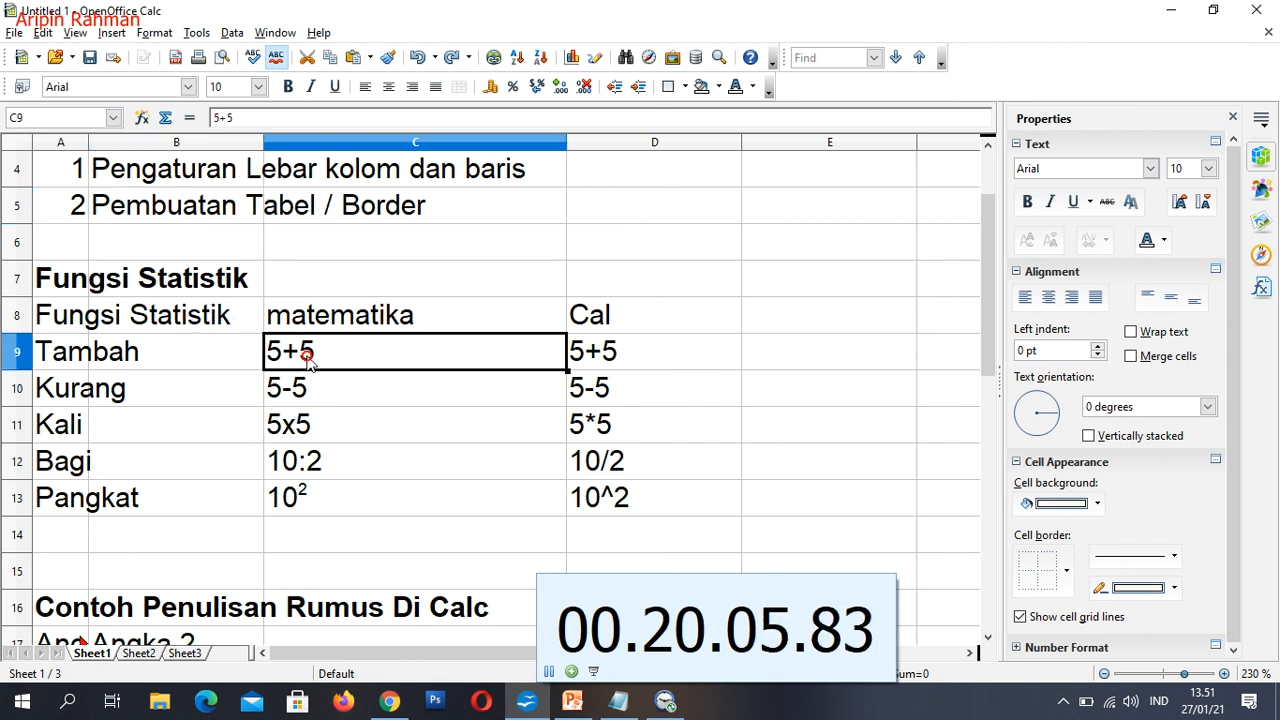
left_click(310, 428, "ctrl")
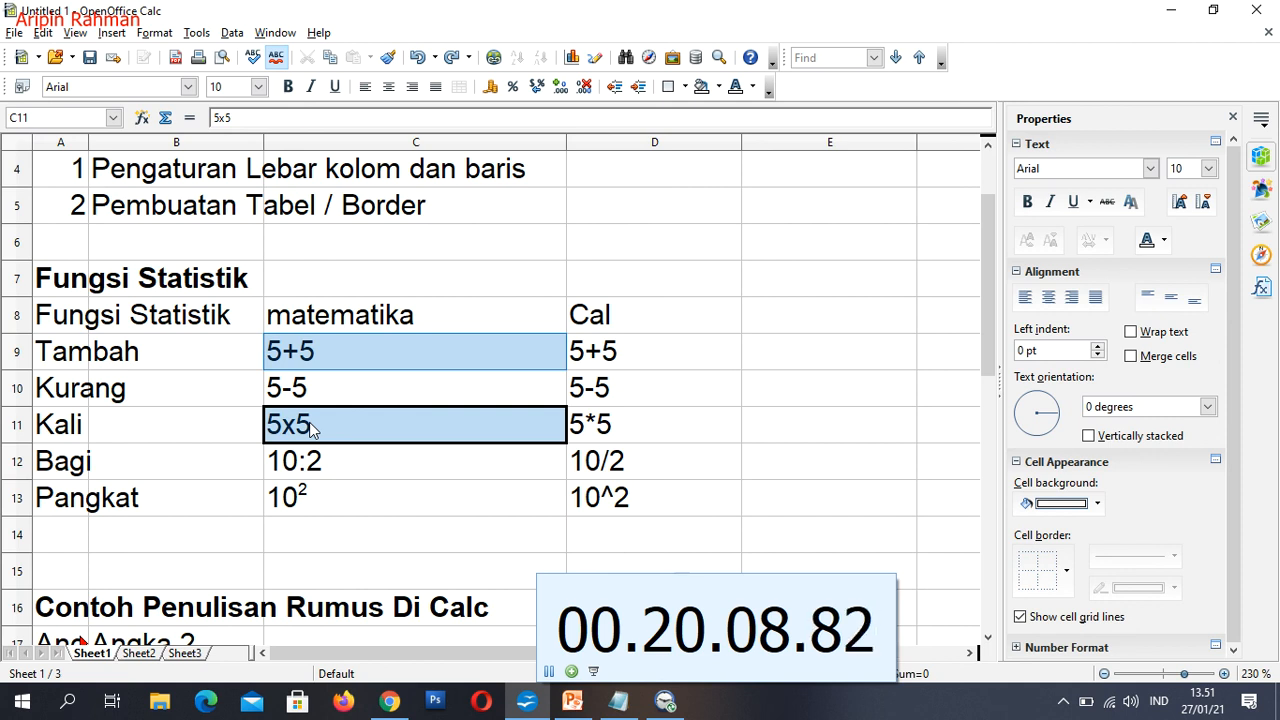
scroll(310, 440, "down", 3)
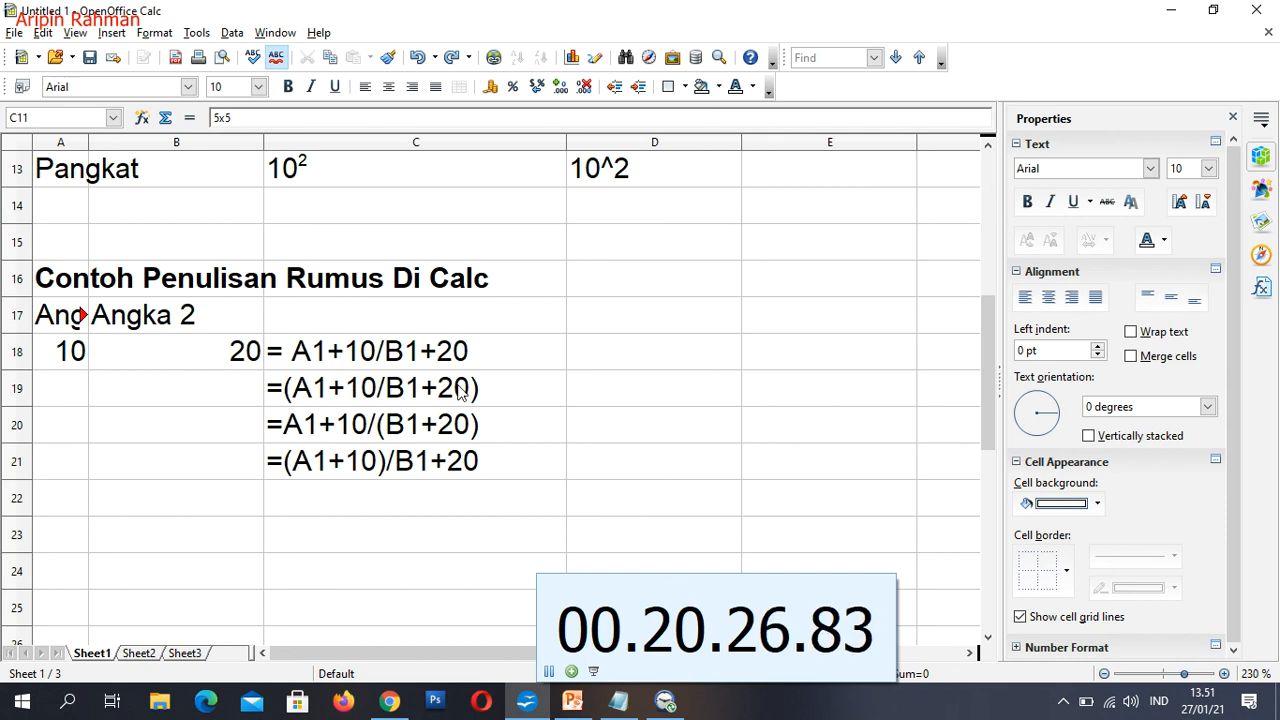
scroll(506, 418, "up", 4)
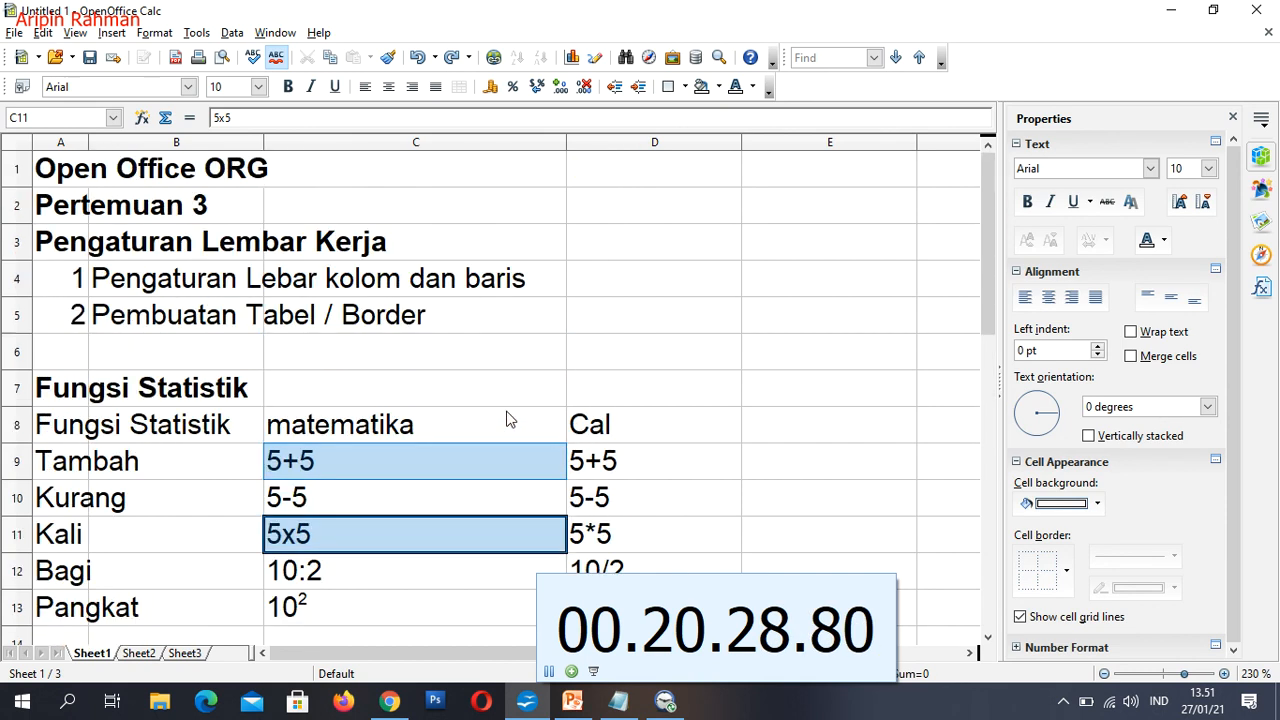